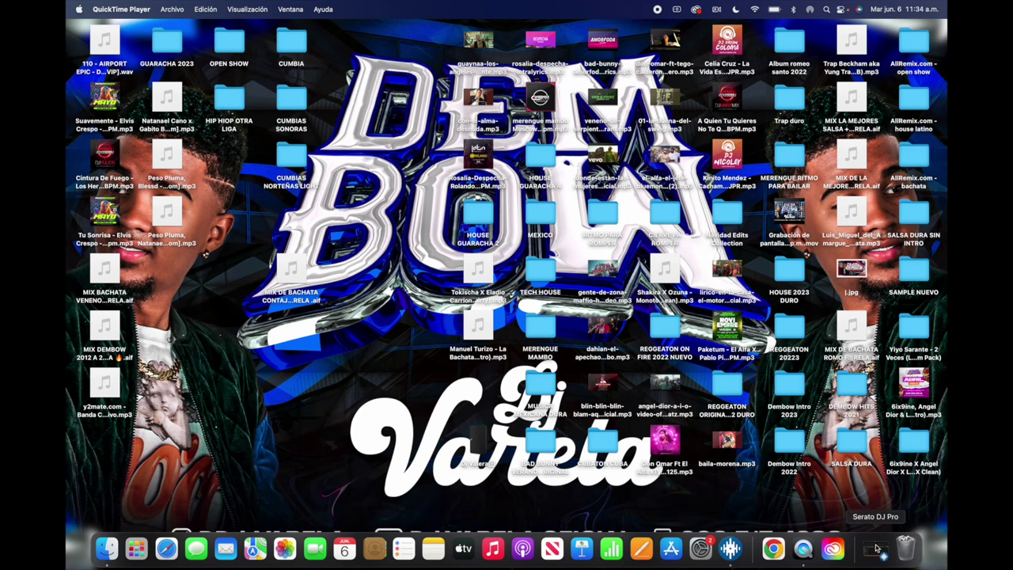
# Switch to Serato DJ Pro and open the HOUSE PA ROMPER crate.
pyautogui.click(877, 547)
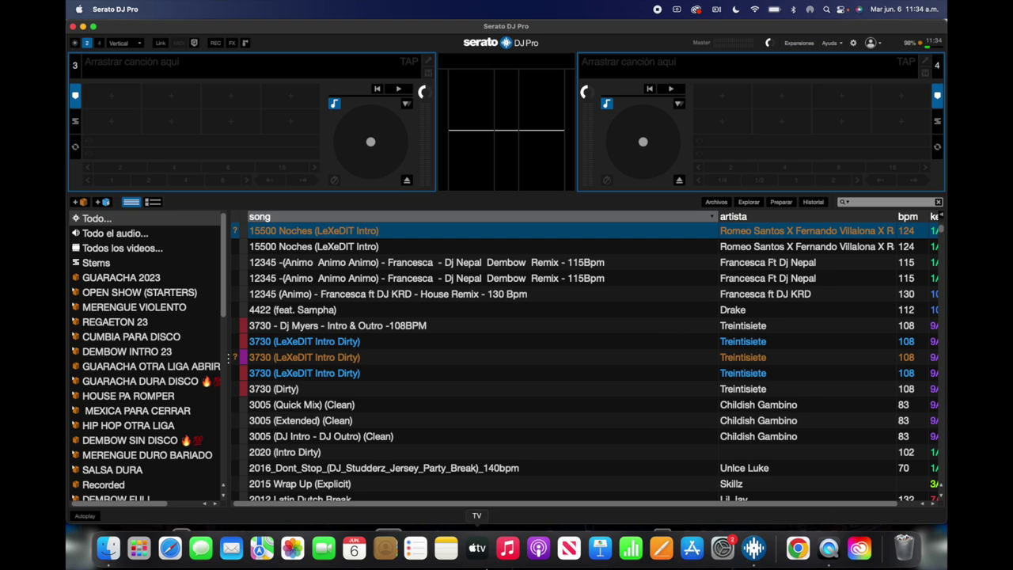
pyautogui.scroll(-2, 121, 386)
pyautogui.scroll(2, 120, 385)
pyautogui.scroll(-2, 120, 386)
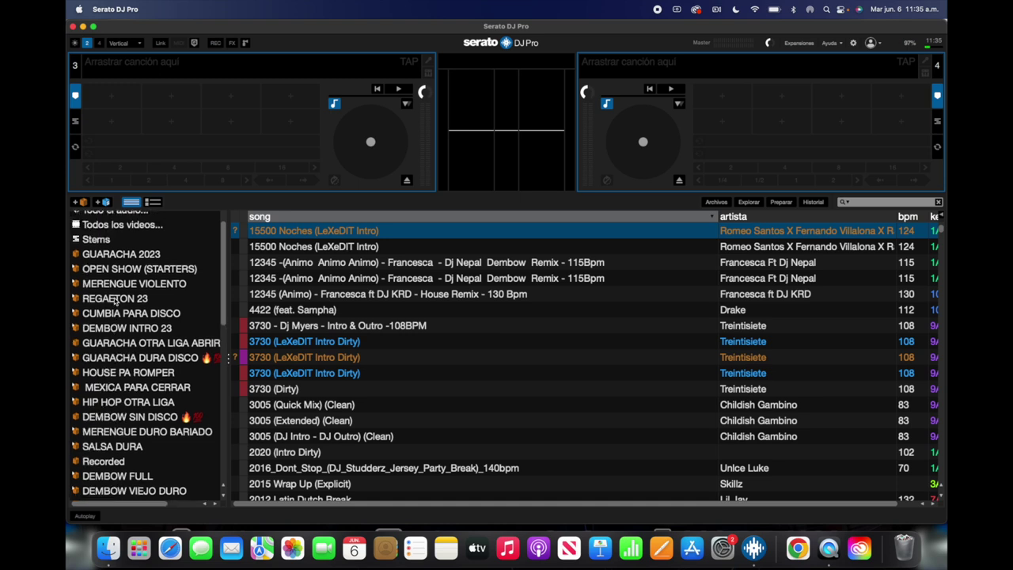
pyautogui.scroll(2, 115, 302)
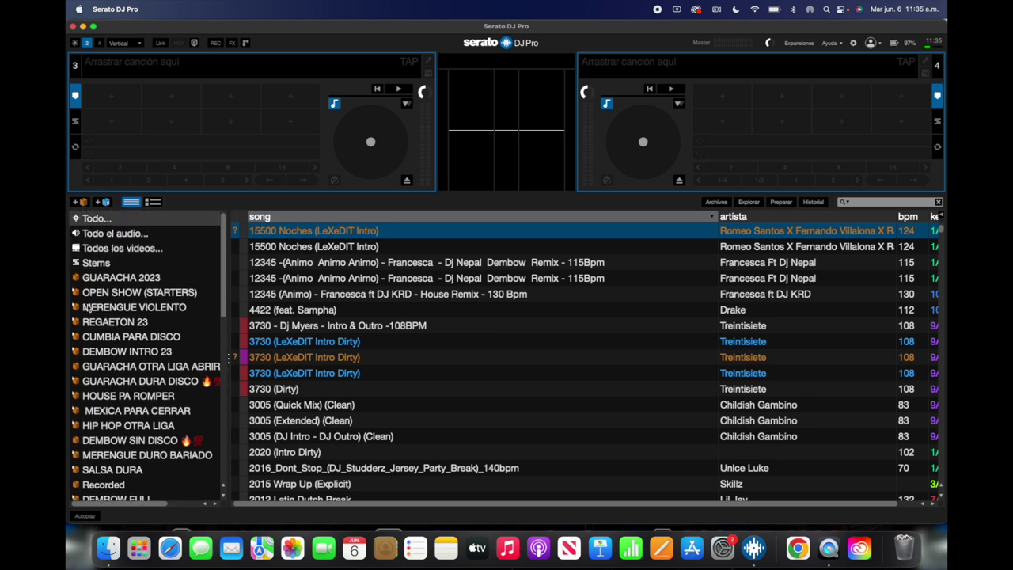
pyautogui.scroll(-1, 87, 308)
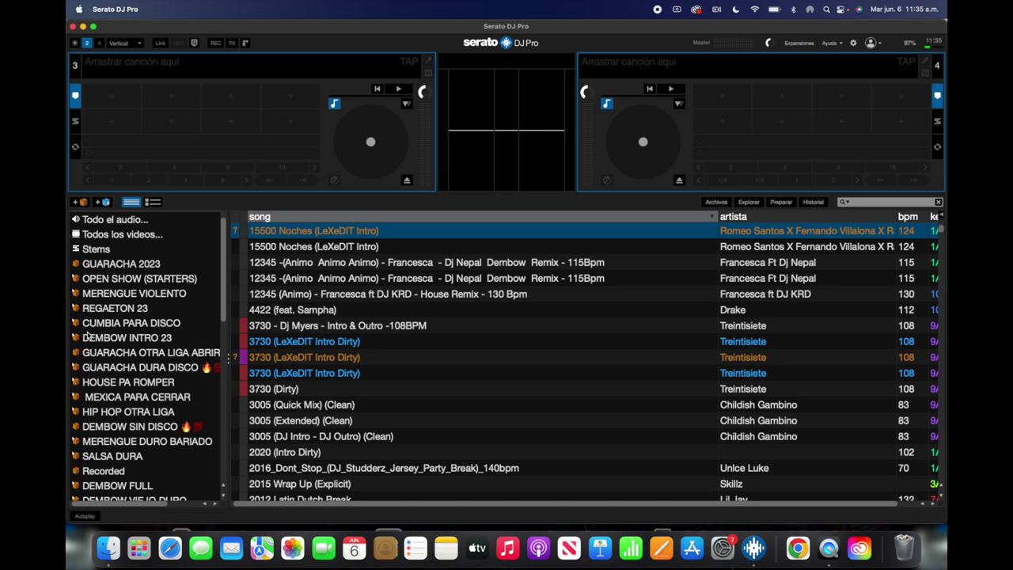
pyautogui.click(75, 384)
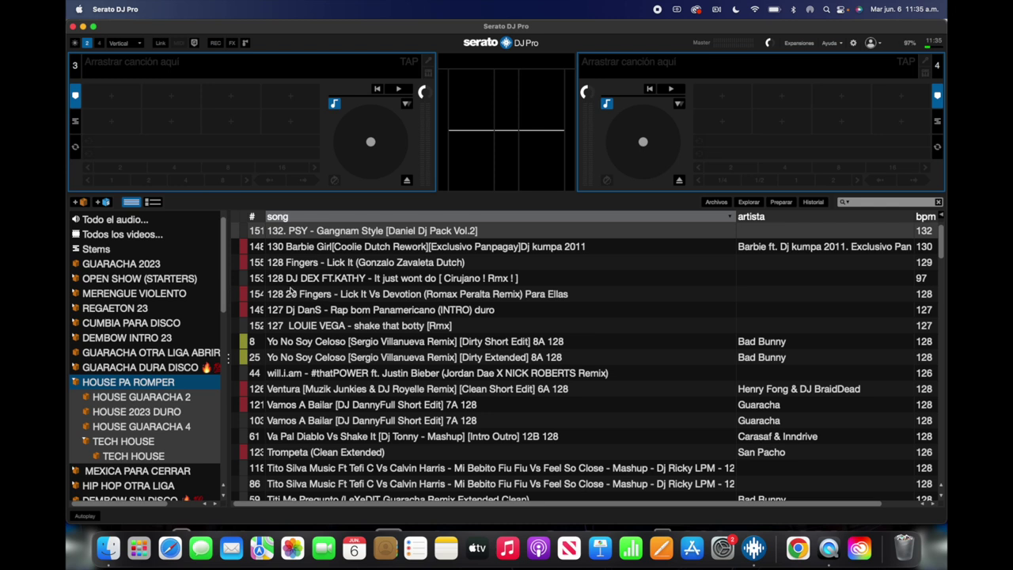
# Load the track "130 Barbie Girl[Coolie Dutch Rework]" onto deck 4 and set its first cue point at 00:00.
pyautogui.click(287, 248)
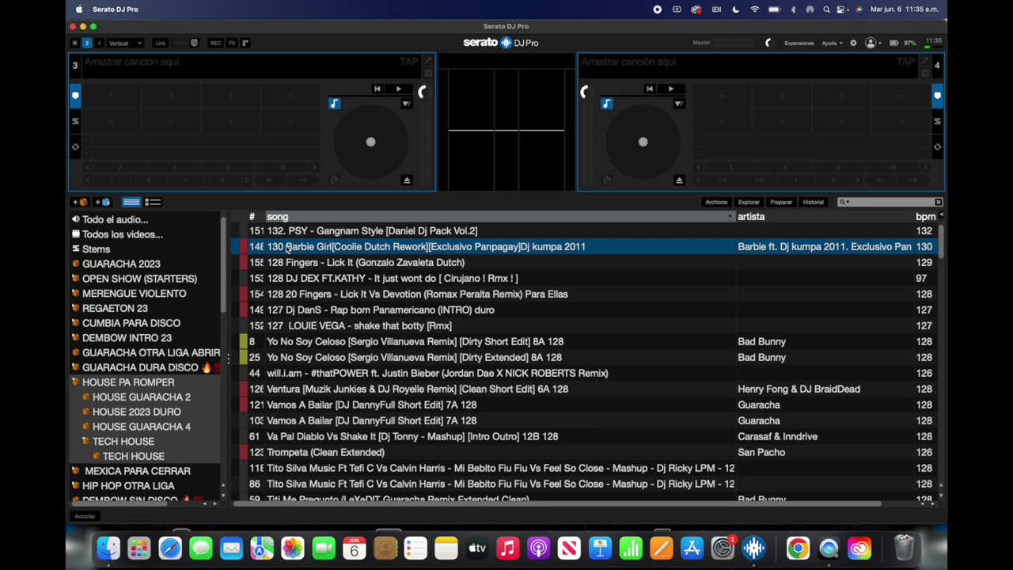
pyautogui.hotkey('shift', 'Right')
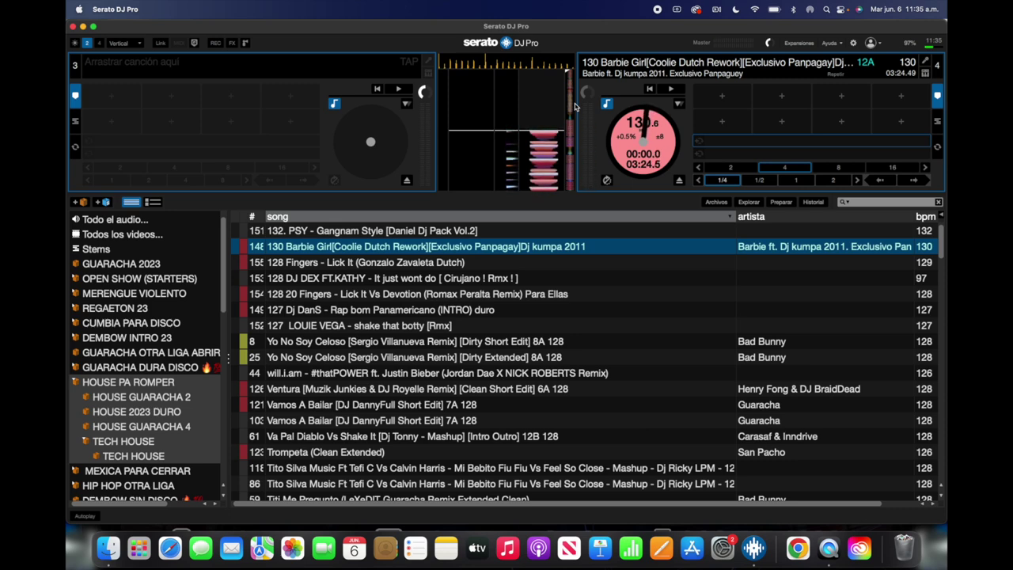
pyautogui.press('6')
pyautogui.press('6')
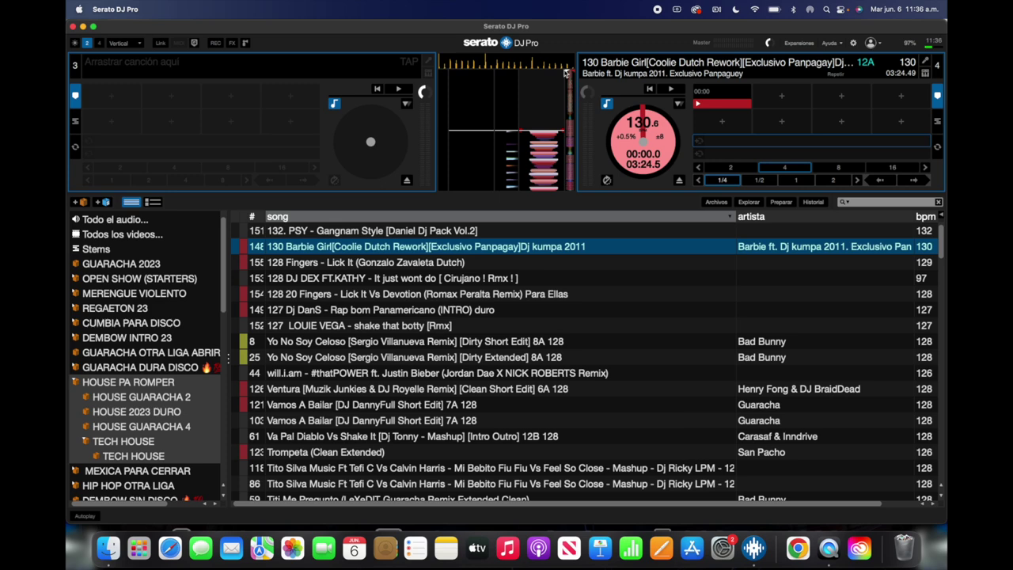
# Set a second cue point at about 00:13.3 in the deck 4 track and trigger it from the track's beginning.
pyautogui.click(568, 74)
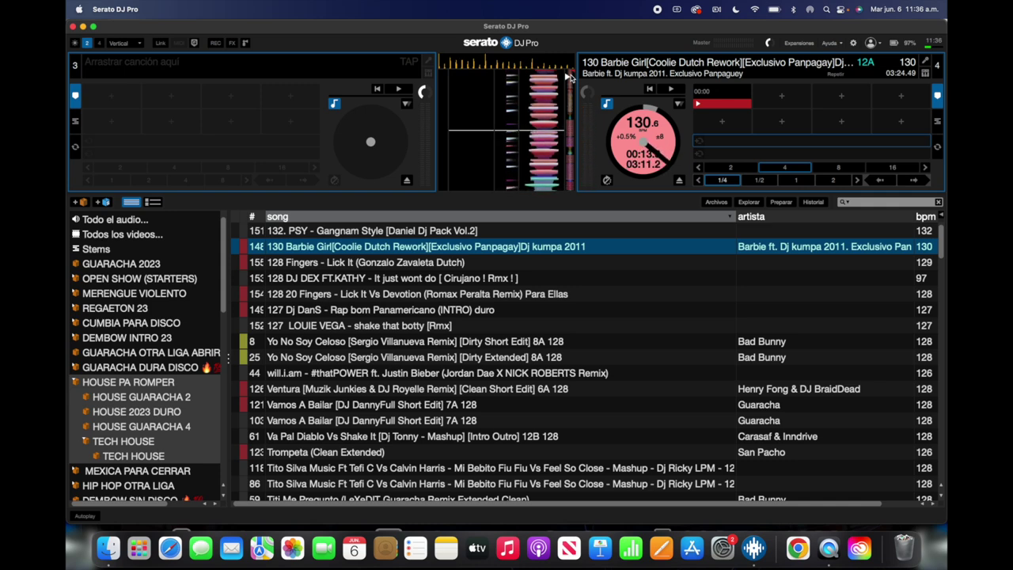
pyautogui.press('7')
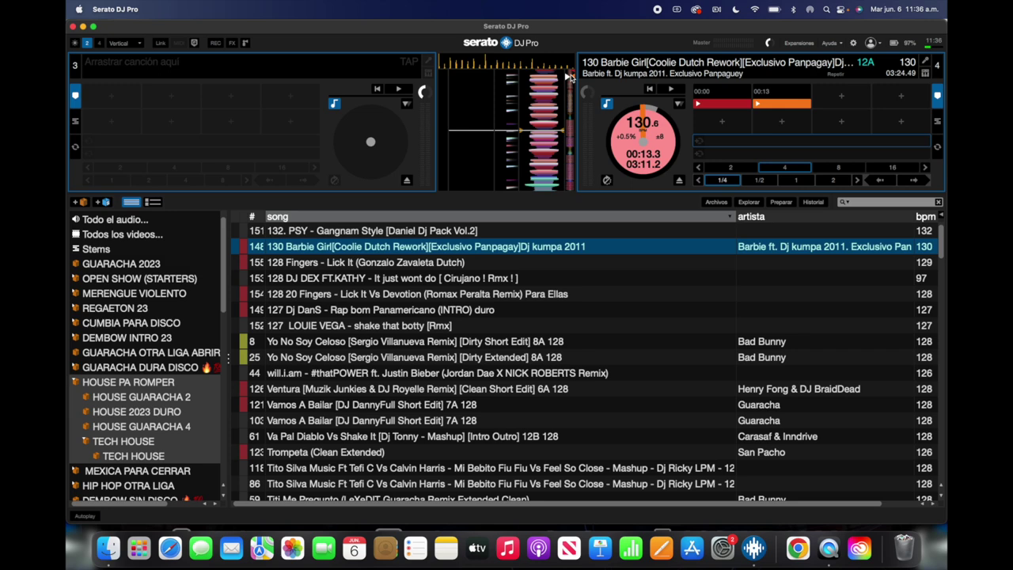
pyautogui.click(571, 77)
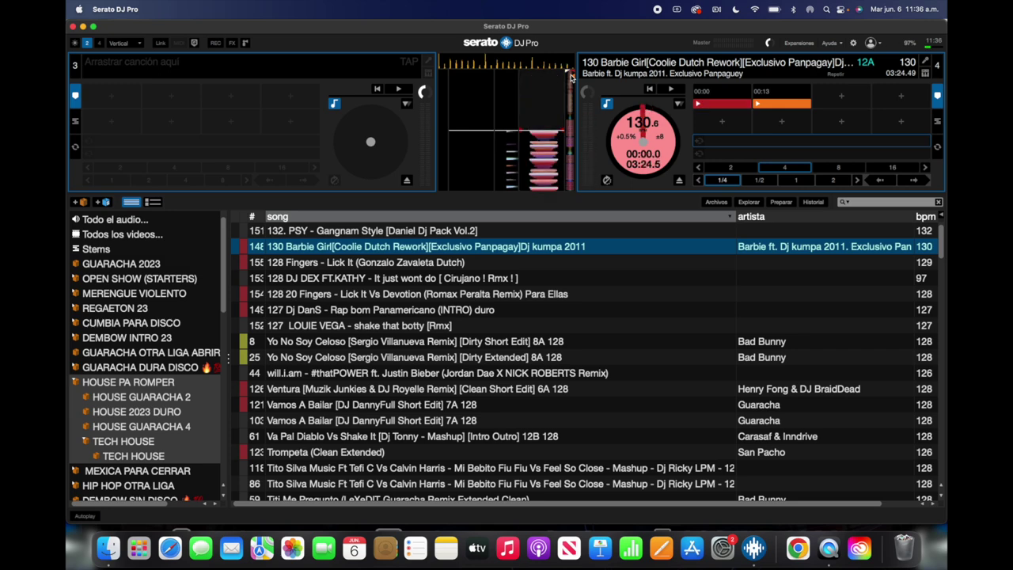
pyautogui.press('7')
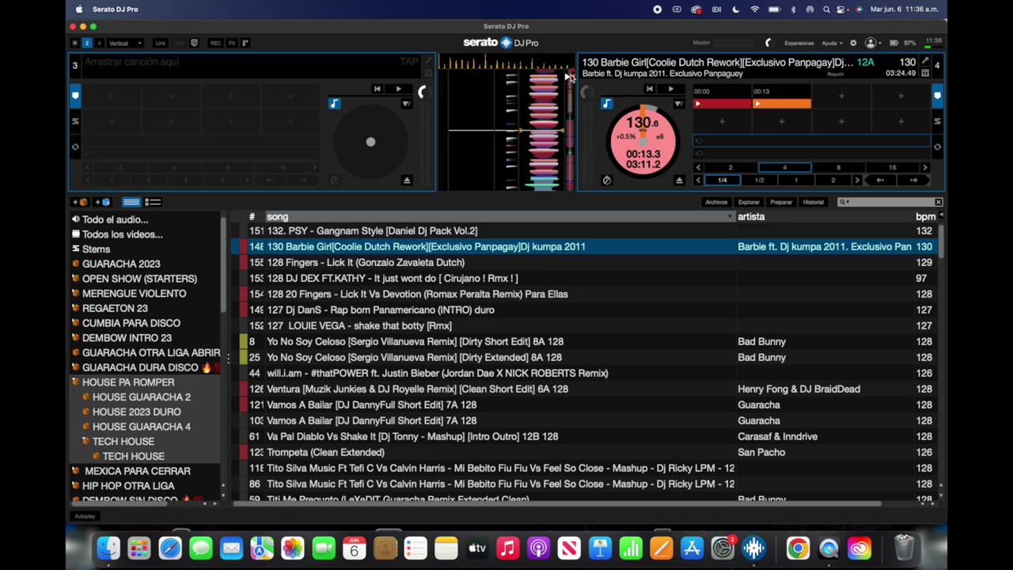
# Replace deck 4's second cue point with one at about 00:13.4 and return to the first cue.
pyautogui.click(570, 77)
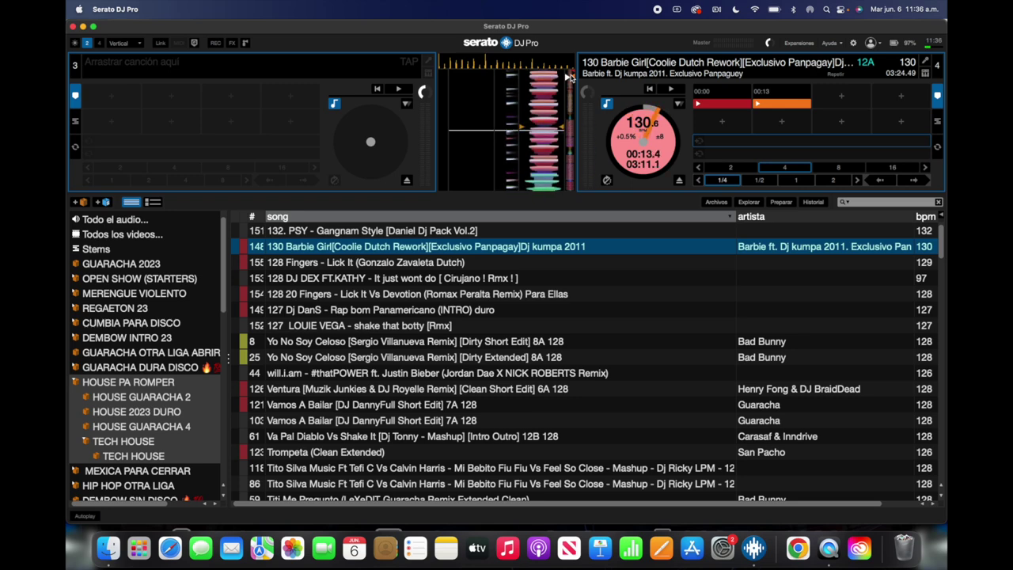
pyautogui.click(806, 92)
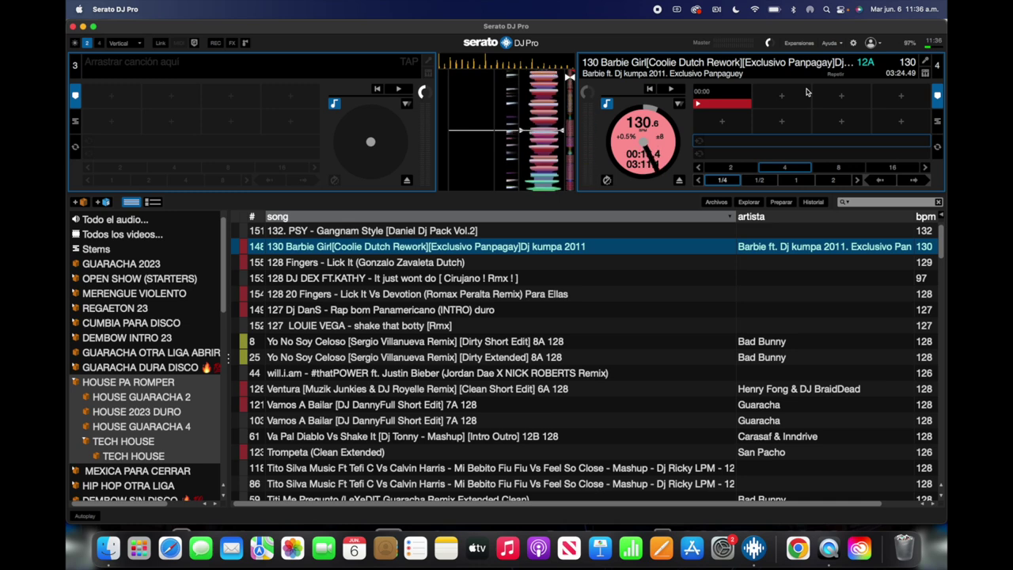
pyautogui.click(806, 93)
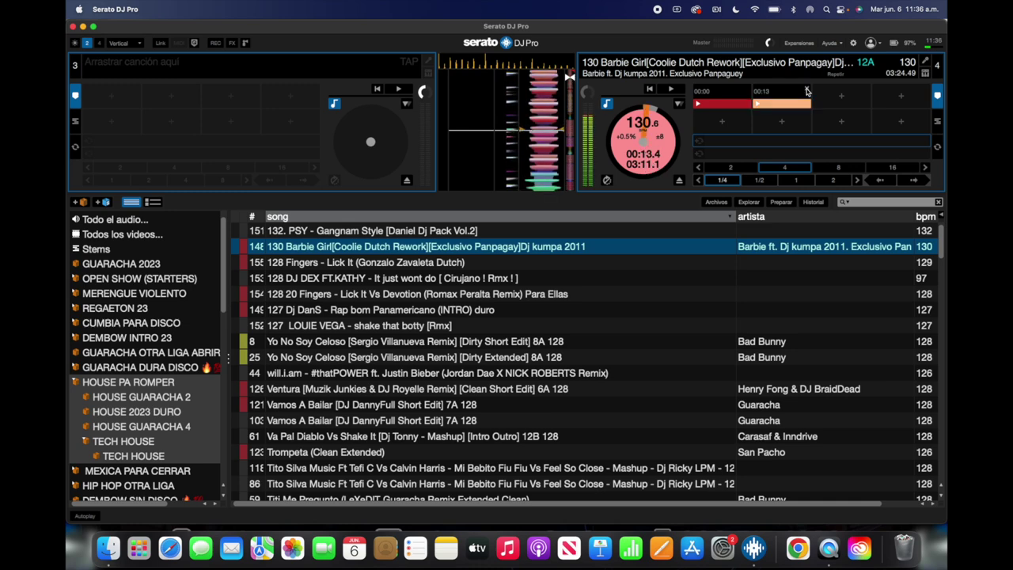
pyautogui.press('6')
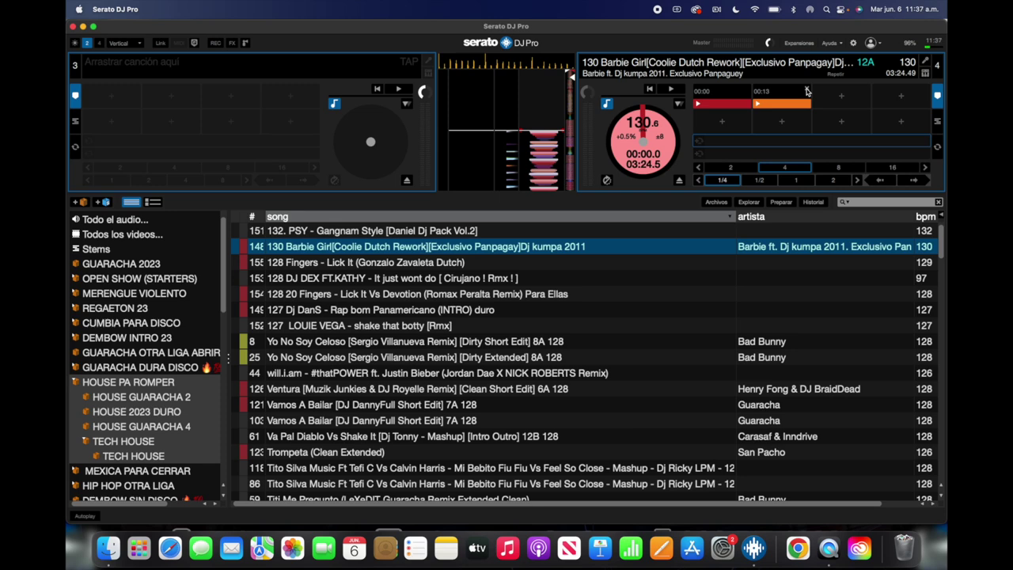
# Load the same Barbie Girl track onto deck 3 and play it from its 00:00 and 00:13 cue points.
pyautogui.hotkey('shift', 'Left')
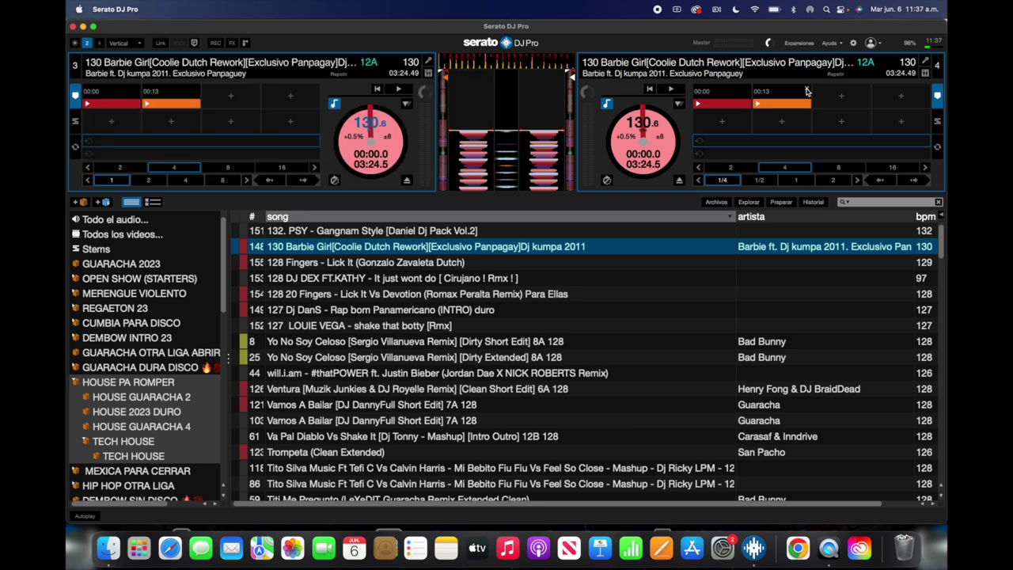
pyautogui.press('2')
pyautogui.press('1')
pyautogui.press('2')
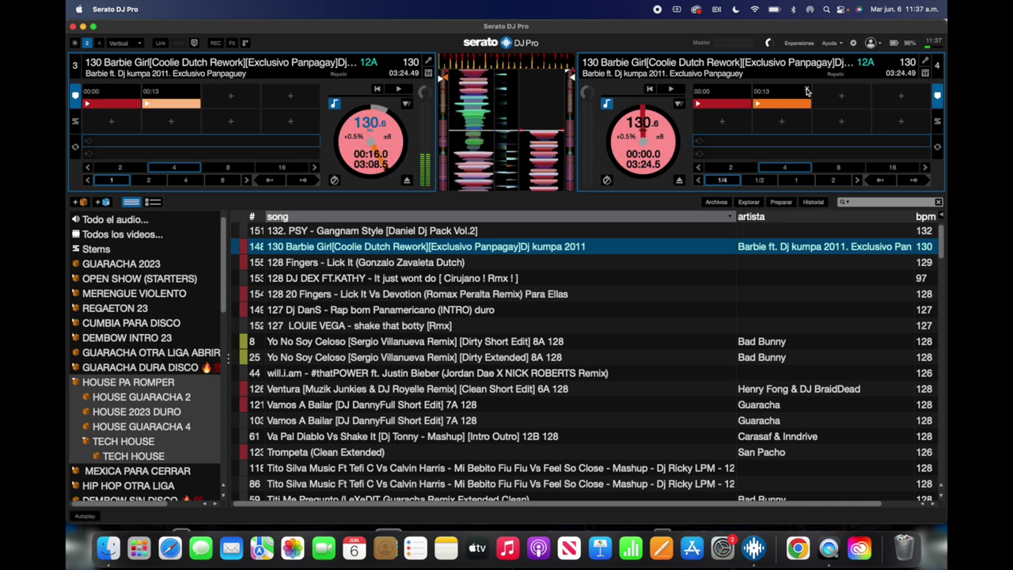
pyautogui.press('2')
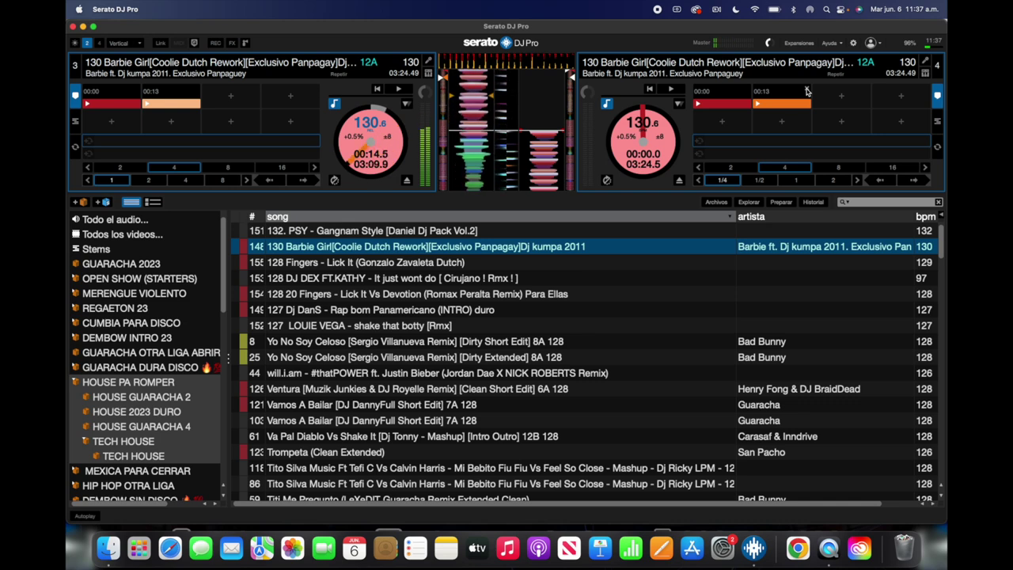
pyautogui.press('2')
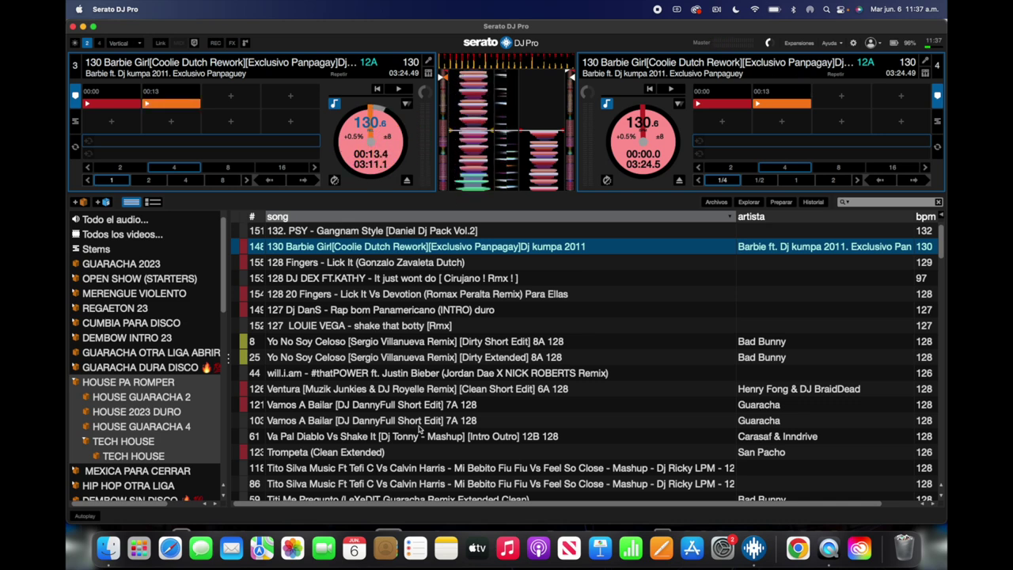
pyautogui.scroll(-1, 343, 309)
pyautogui.scroll(1, 343, 309)
pyautogui.scroll(-1, 343, 309)
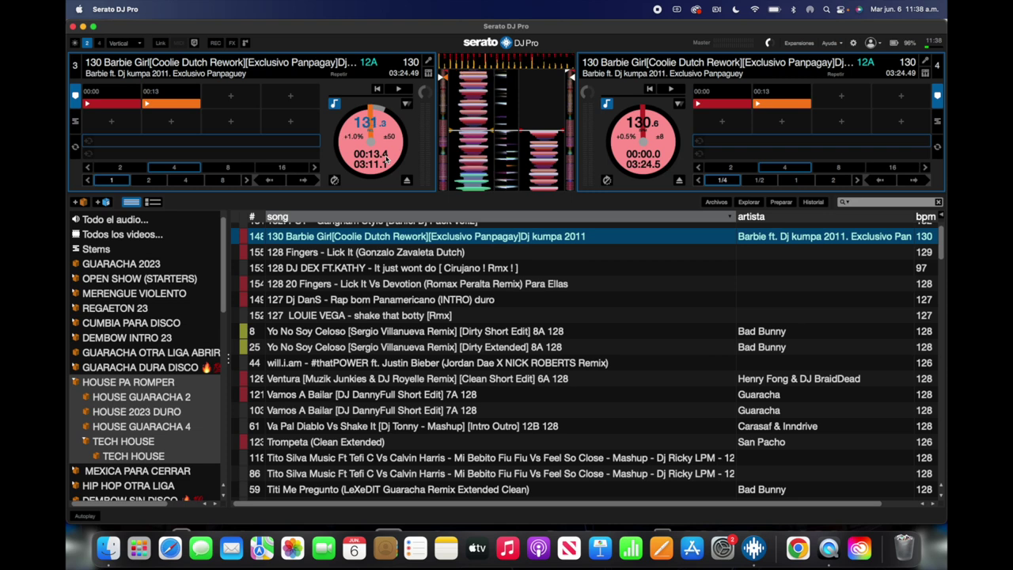
# Raise the tempo of the deck 3 track to 135.6 BPM.
pyautogui.press('r')
pyautogui.press('r')
pyautogui.press('r')
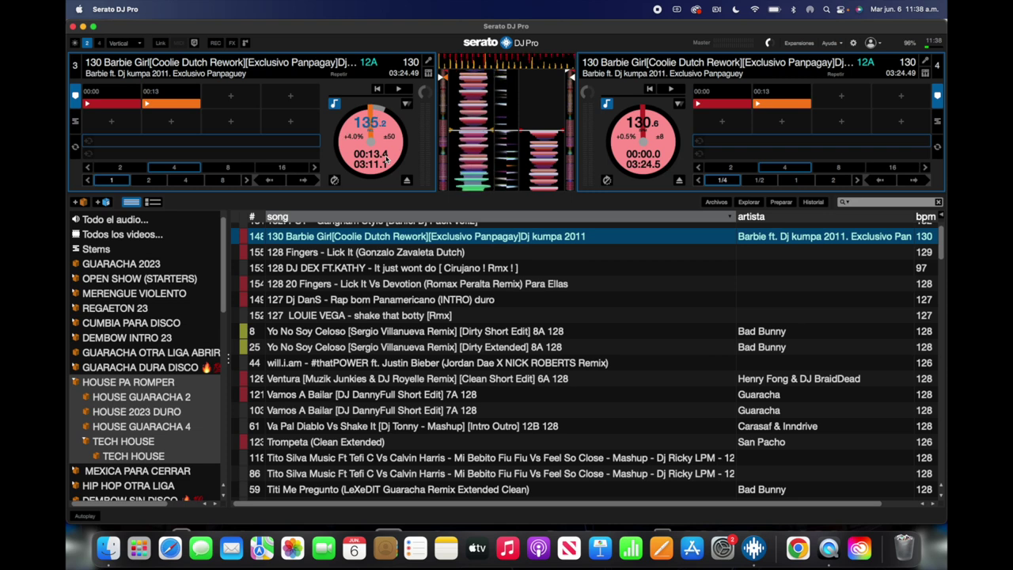
pyautogui.press('r')
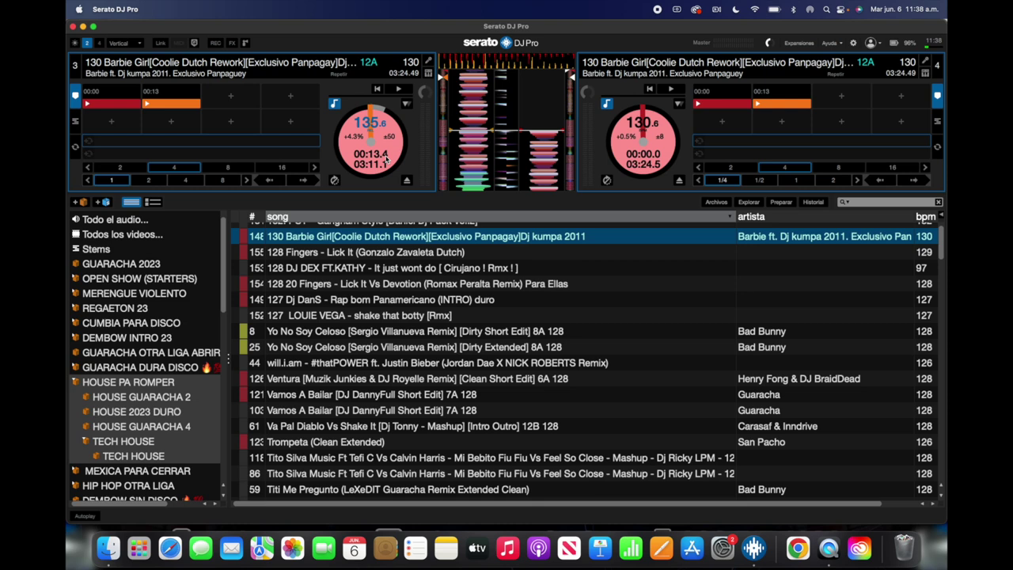
# Lower the tempo of the deck 3 track and settle it at 130.3 BPM.
pyautogui.press('e')
pyautogui.press('e')
pyautogui.press('e')
pyautogui.press('e')
pyautogui.press('e')
pyautogui.press('e')
pyautogui.press('e')
pyautogui.press('e')
pyautogui.press('e')
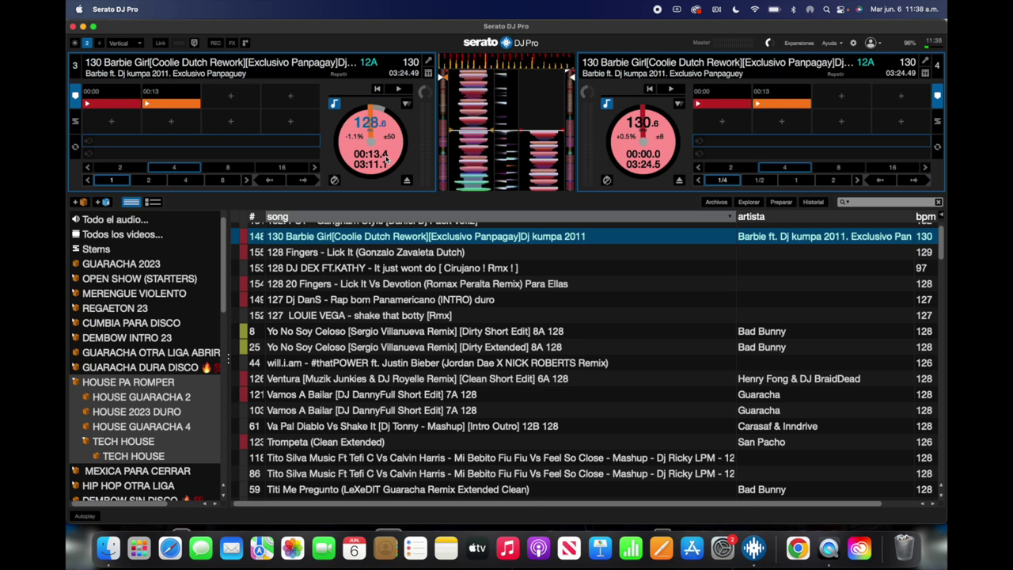
pyautogui.press('e')
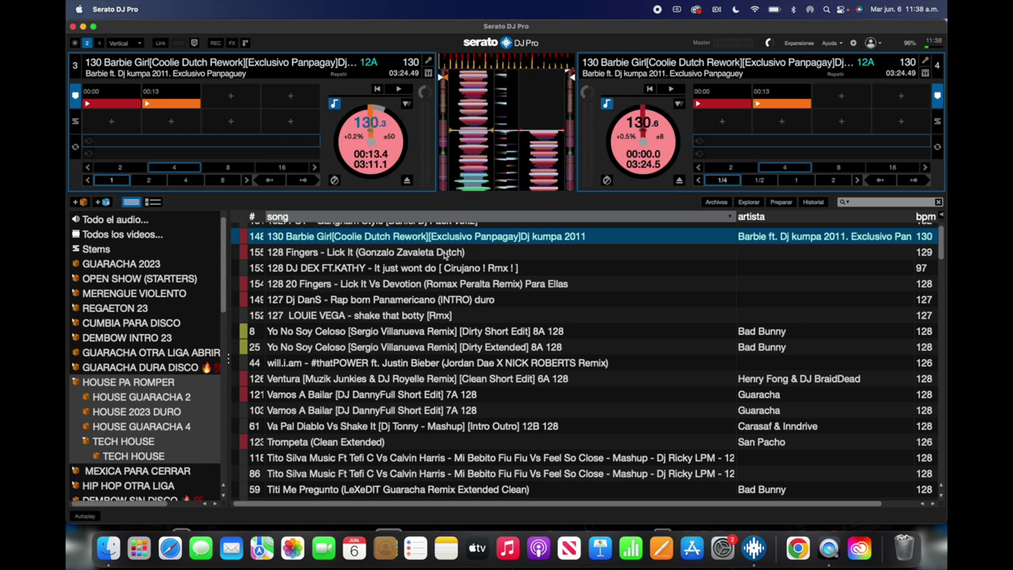
# Load the red-marked "Vamos A Bailar [DJ DannyFull Short Edit] 7A 128" onto deck 4 and trigger its 00:43 and 00:00 cues.
pyautogui.scroll(-5, 445, 253)
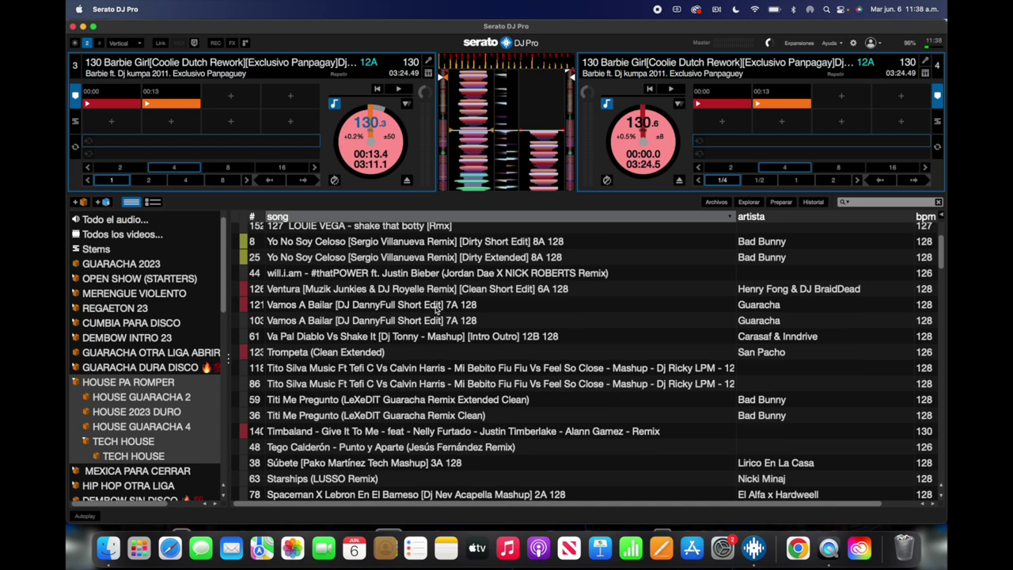
pyautogui.click(435, 305)
pyautogui.hotkey('shift', 'Right')
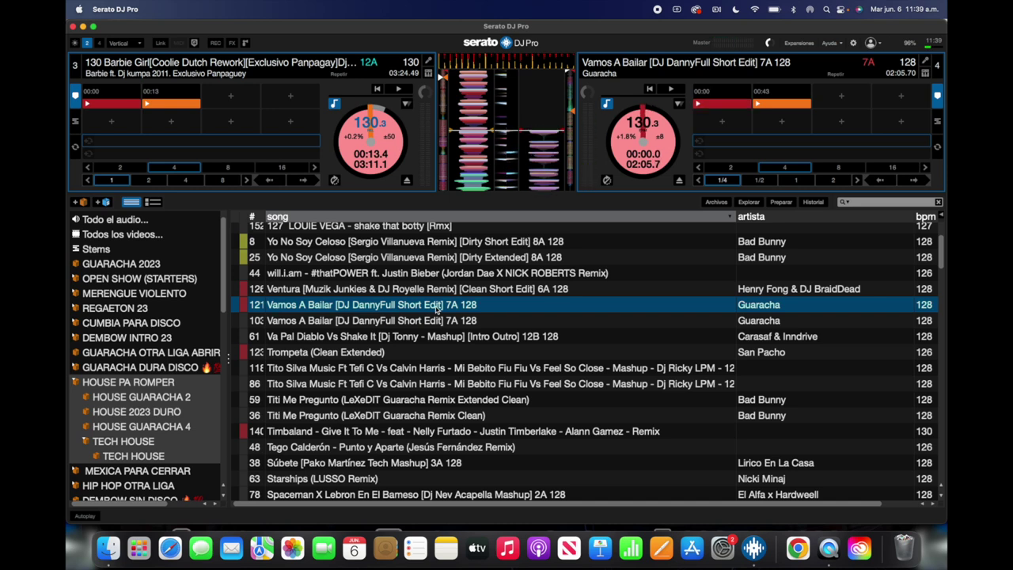
pyautogui.press('7')
pyautogui.press('7')
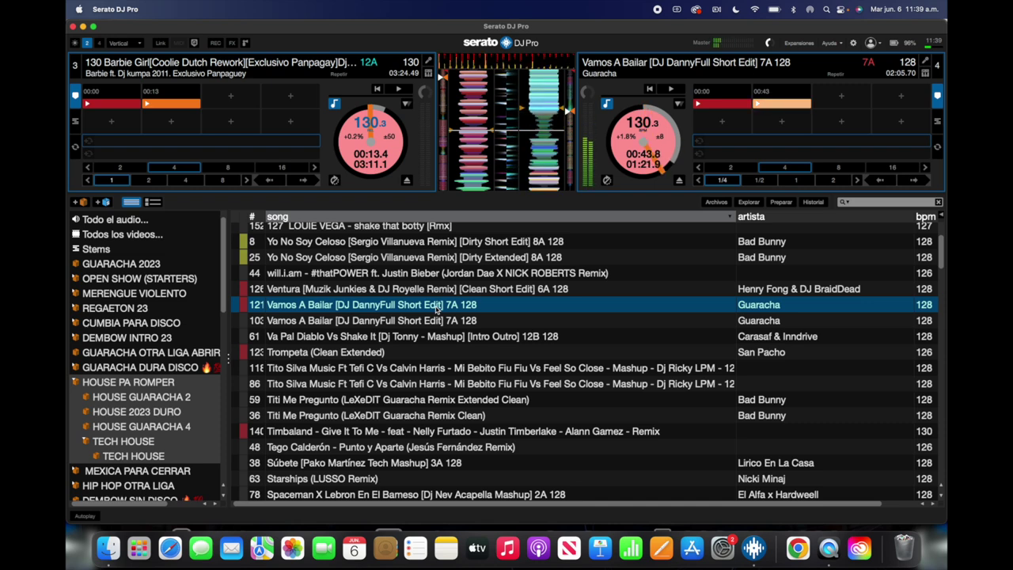
pyautogui.press('6')
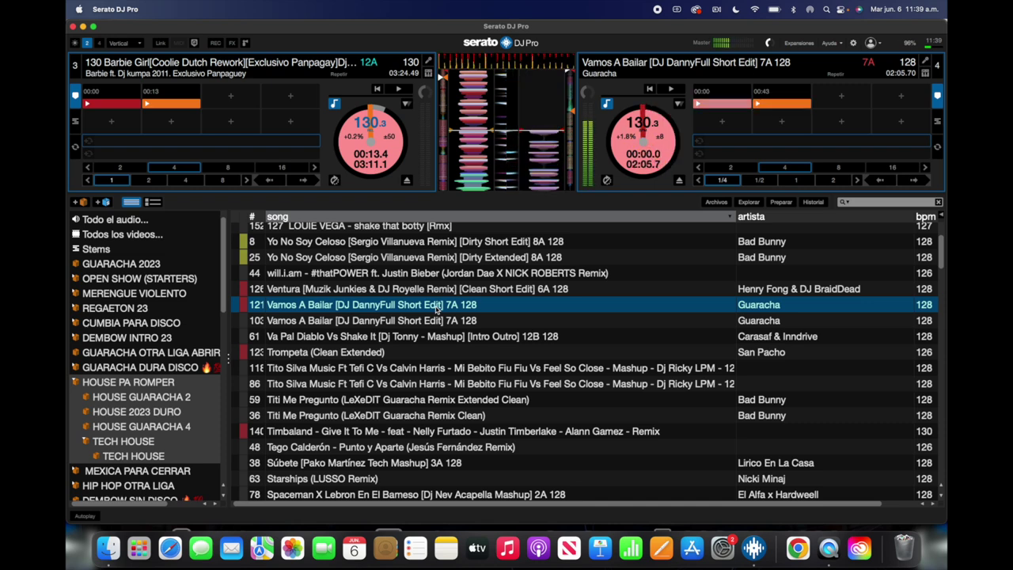
pyautogui.press('6')
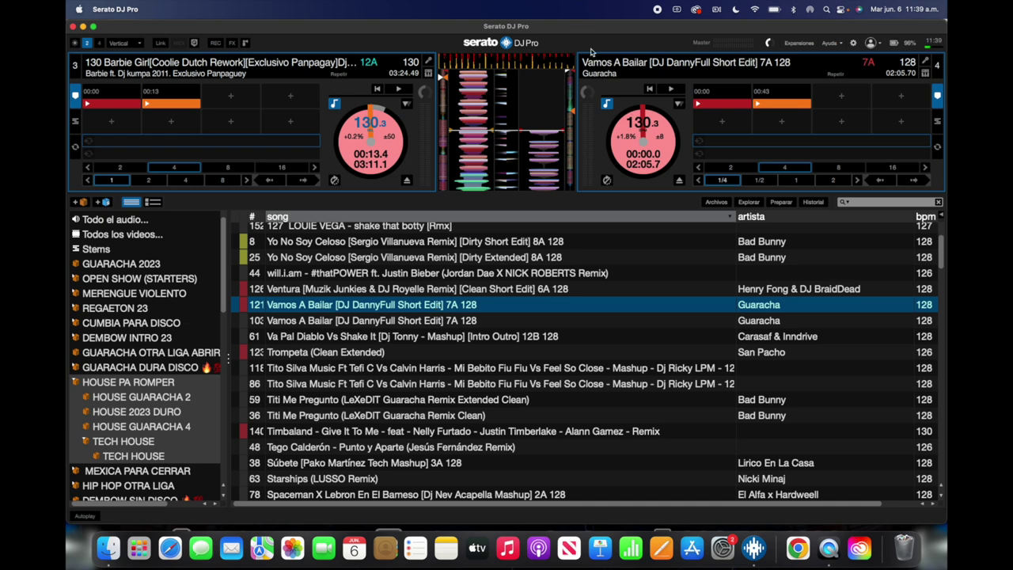
# Add a cue point at about 00:13.5 to the Vamos A Bailar track on deck 4 and trigger it repeatedly.
pyautogui.click(569, 73)
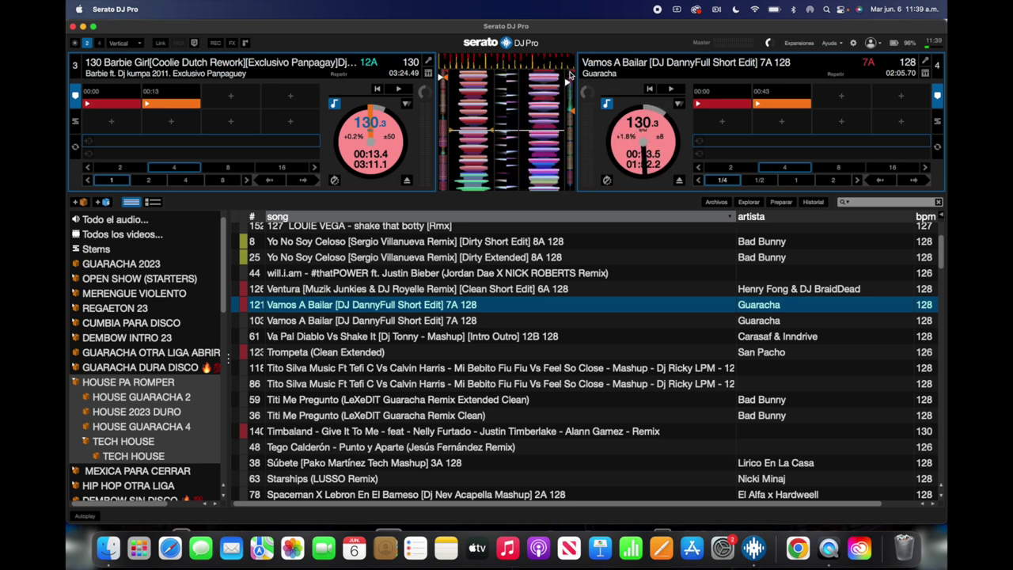
pyautogui.press('8')
pyautogui.press('7')
pyautogui.press('7')
pyautogui.press('7')
pyautogui.press('7')
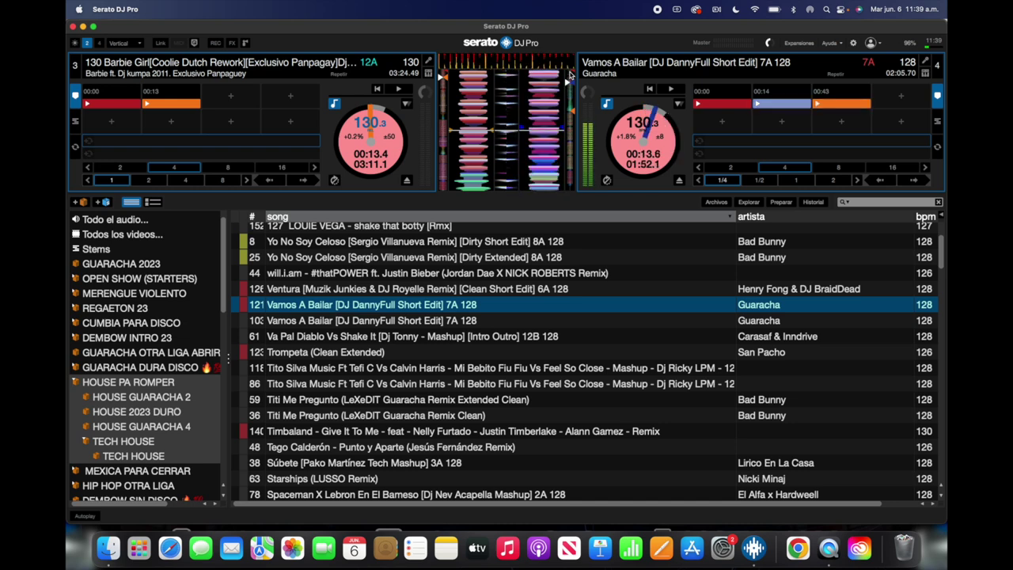
pyautogui.press('7')
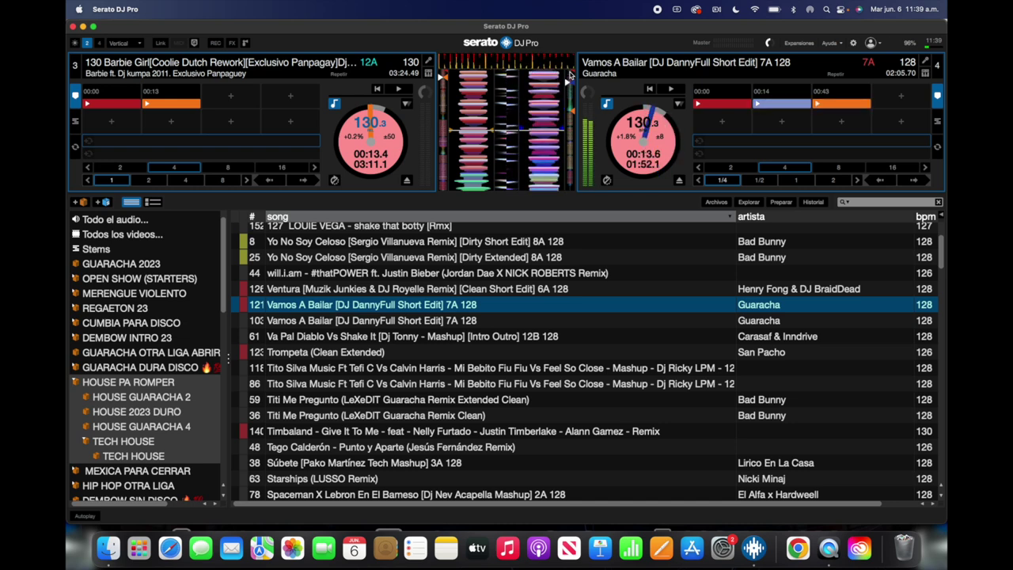
pyautogui.press('7')
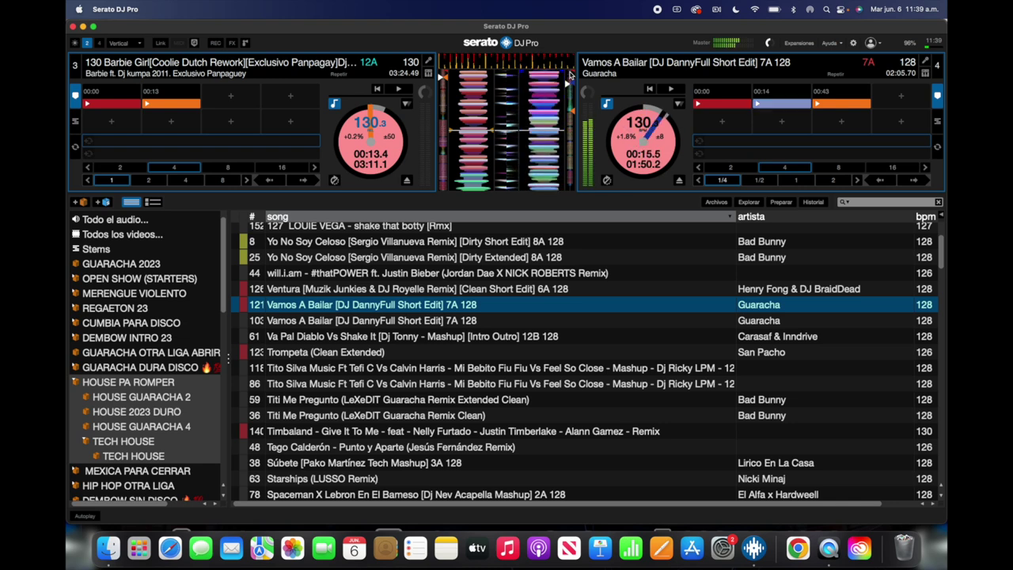
pyautogui.press('7')
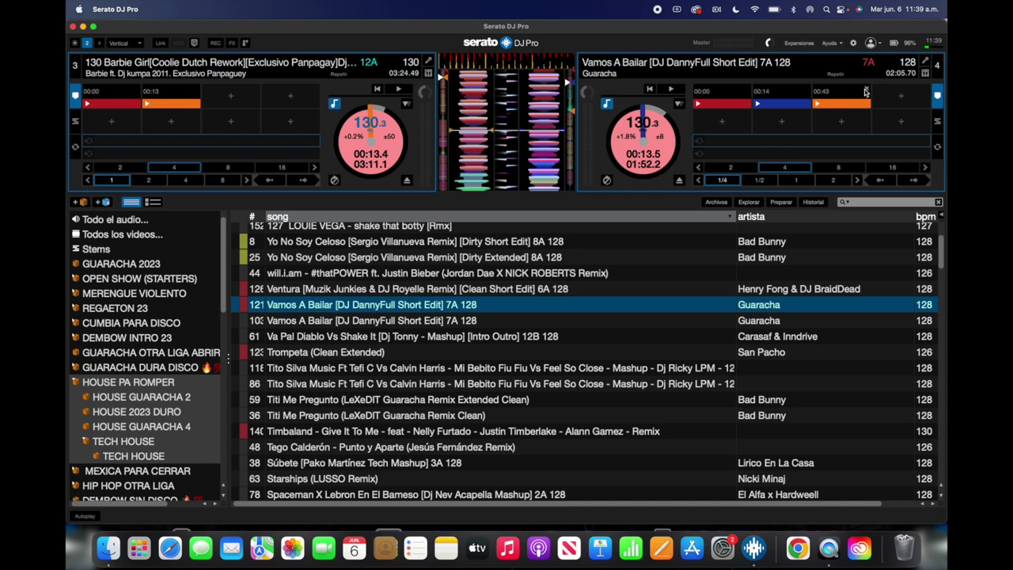
# Delete the 00:43 cue from the deck 4 track and trigger the 00:00 and 00:13 cues on deck 3.
pyautogui.click(866, 90)
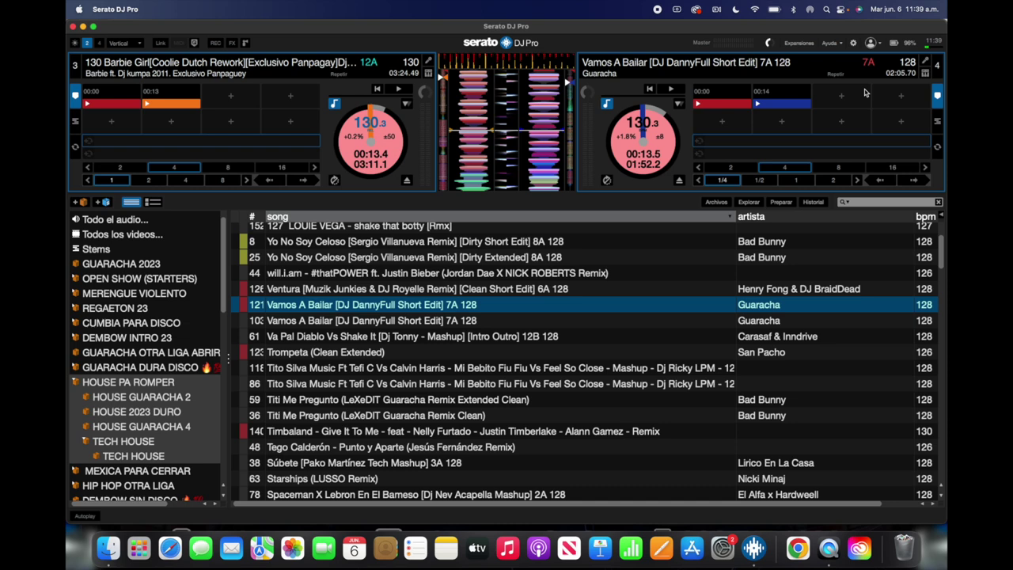
pyautogui.press('1')
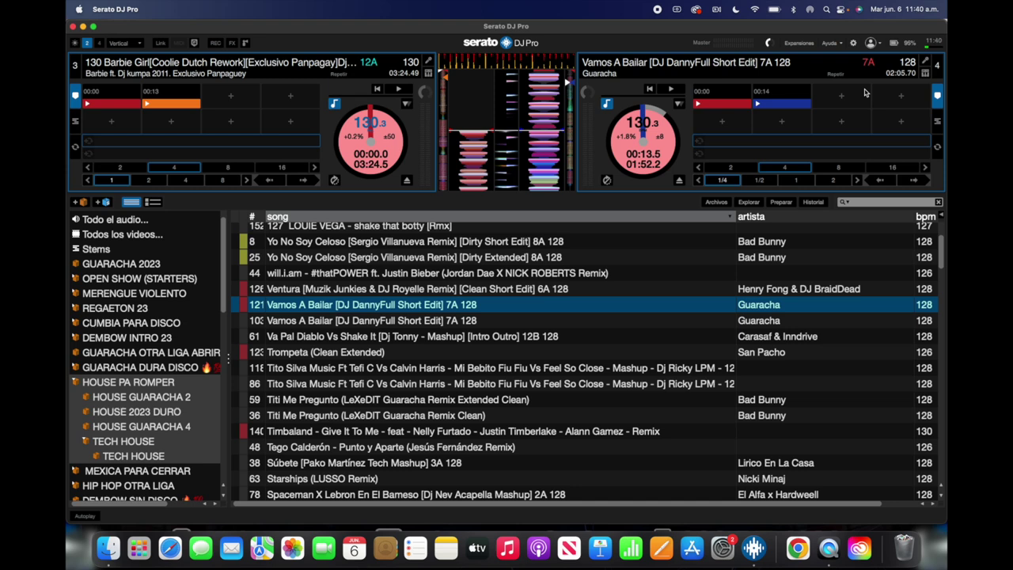
pyautogui.press('2')
pyautogui.press('2')
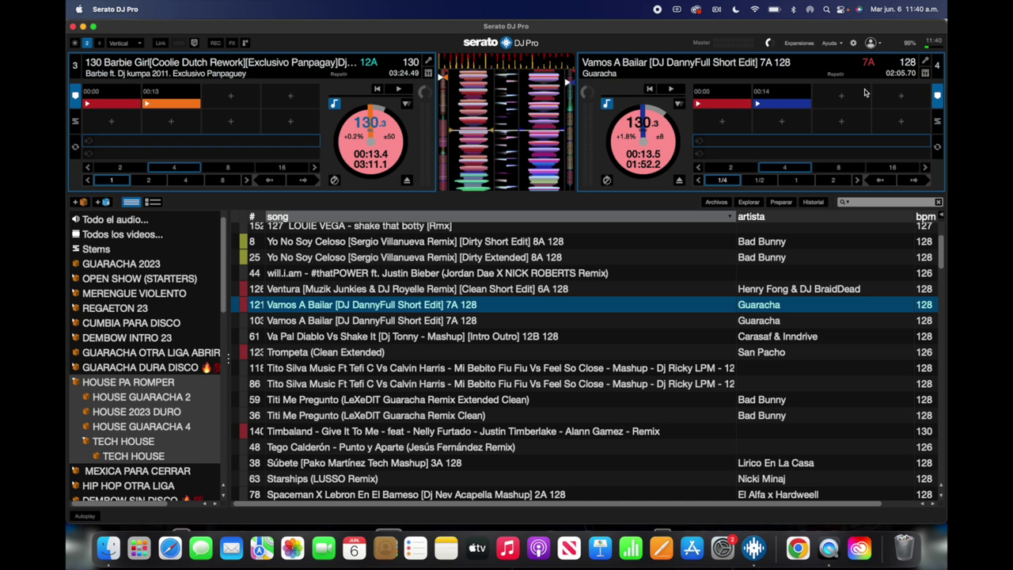
# Play deck 3 from its 00:13 cue and bring in deck 4 from its 00:00 cue with a 4-beat loop.
pyautogui.press('w')
pyautogui.press('6')
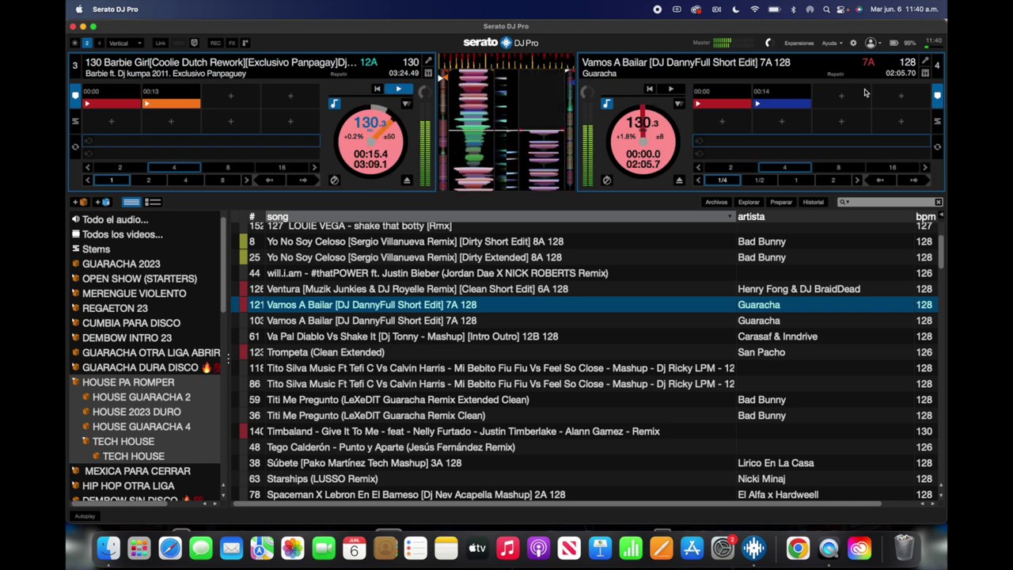
pyautogui.press("'")
pyautogui.press('6')
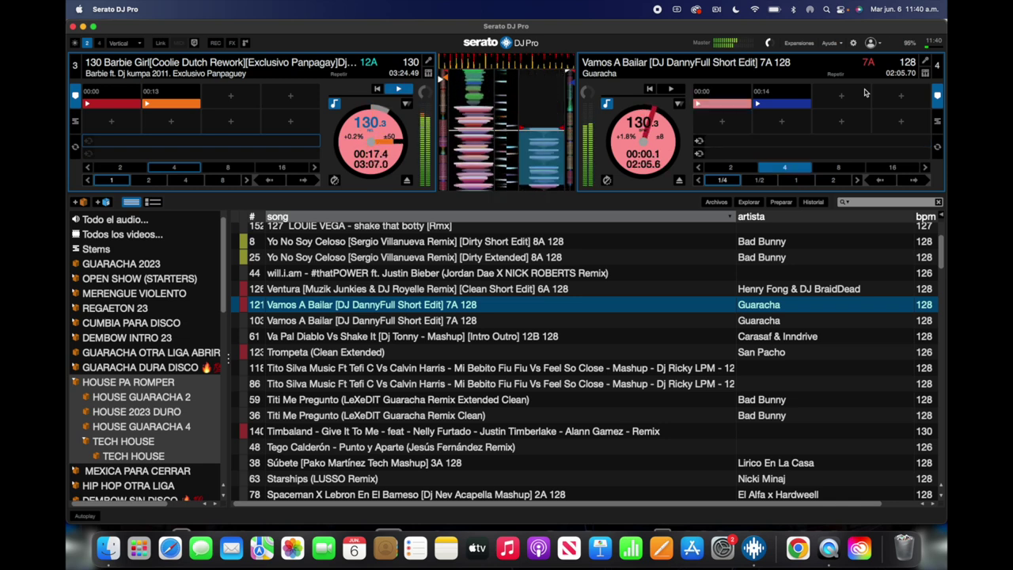
pyautogui.press('6')
pyautogui.press('s')
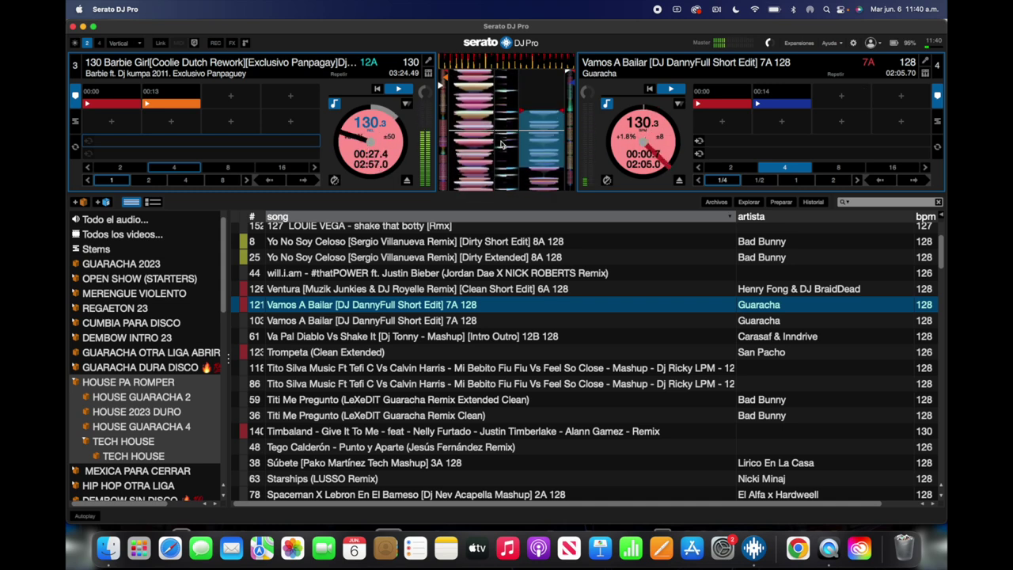
# Release the deck 4 loop with Vamos A Bailar doubled onto deck 3, and stop both decks at their 00:00 cues.
pyautogui.press("'")
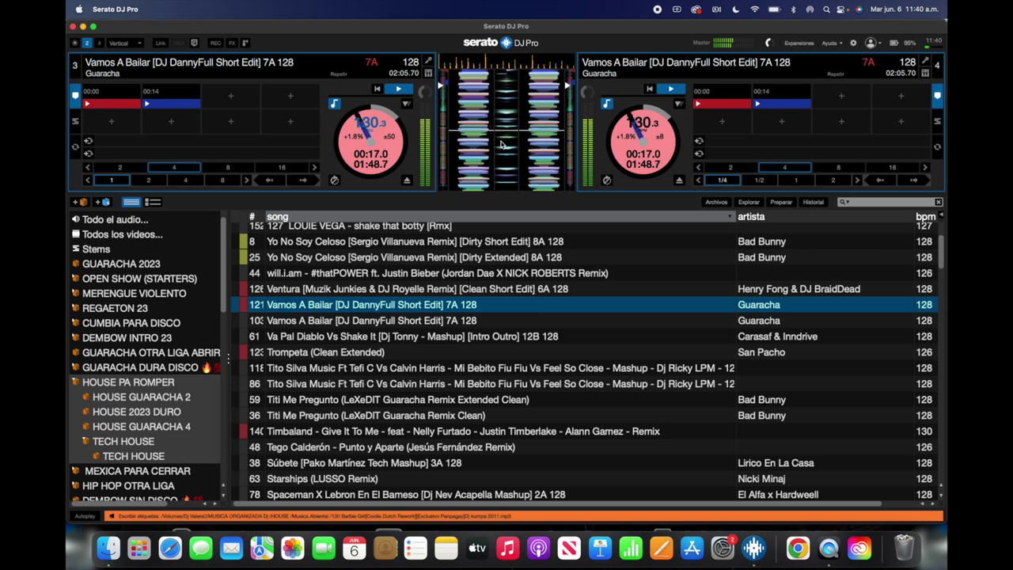
pyautogui.press('s')
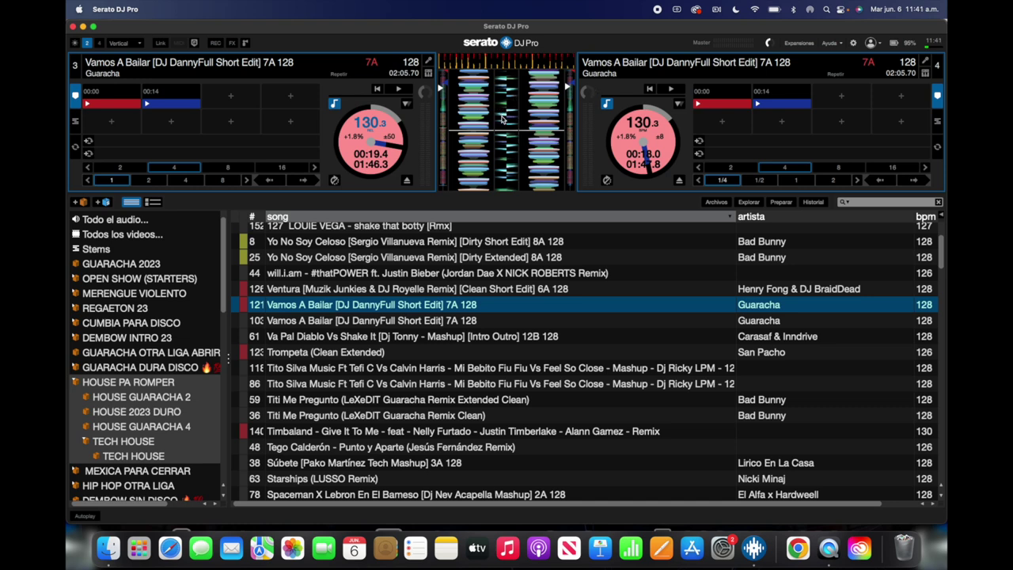
pyautogui.press('1')
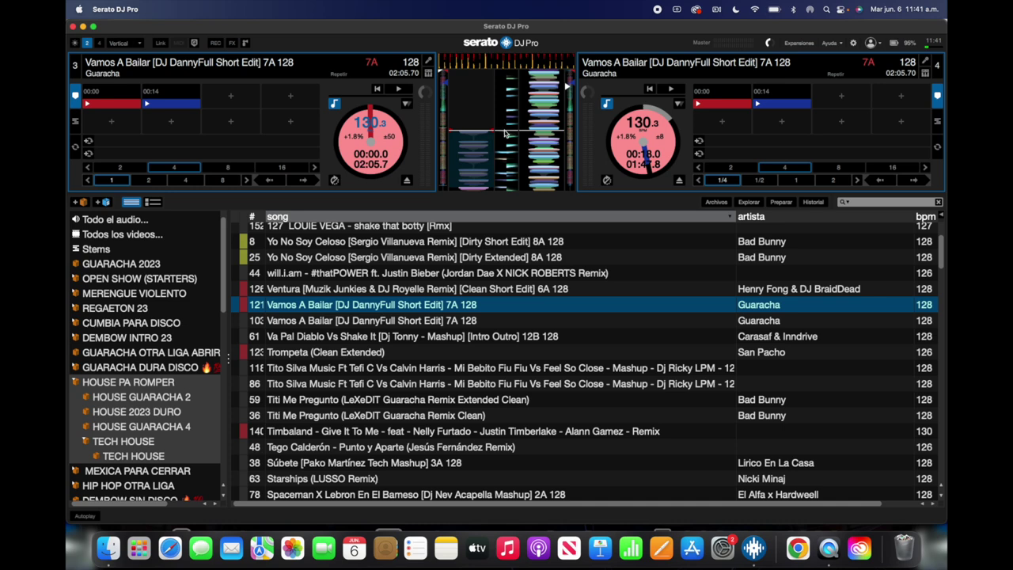
pyautogui.press('6')
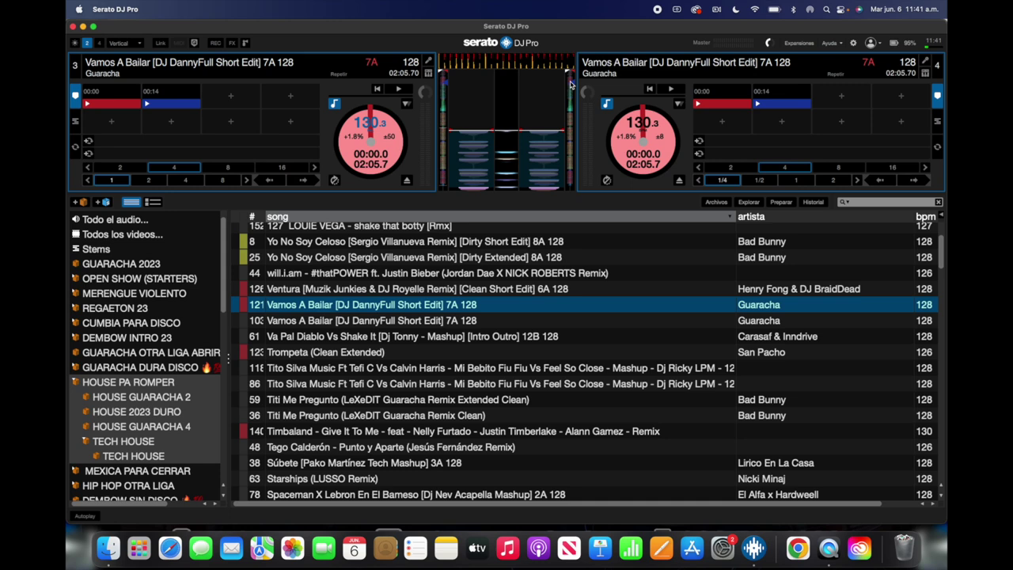
# Collapse the HOUSE PA ROMPER crate and open Dembow 2020 Originales inside the DEMBOW FULL crate.
pyautogui.click(77, 383)
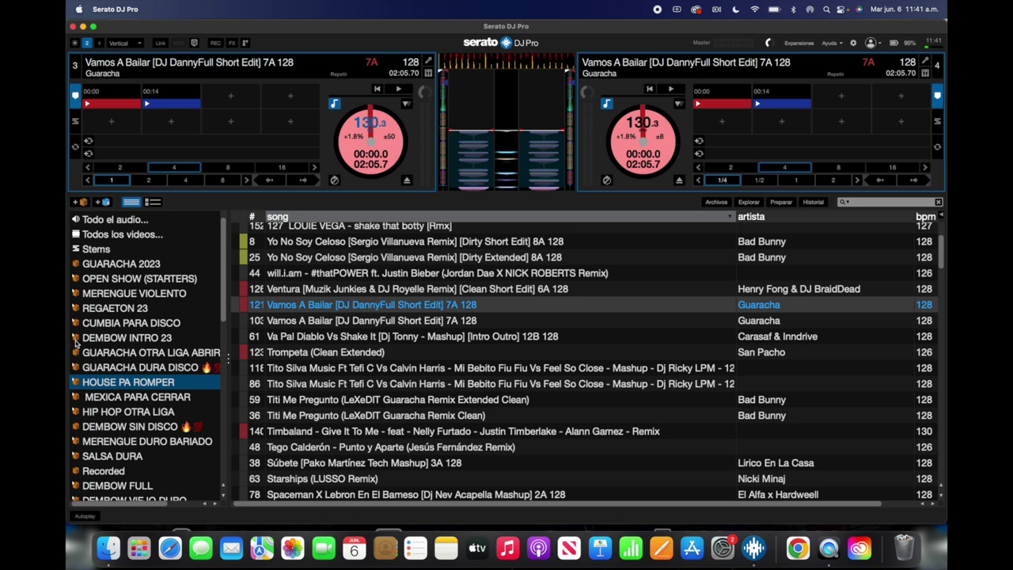
pyautogui.scroll(-6, 77, 345)
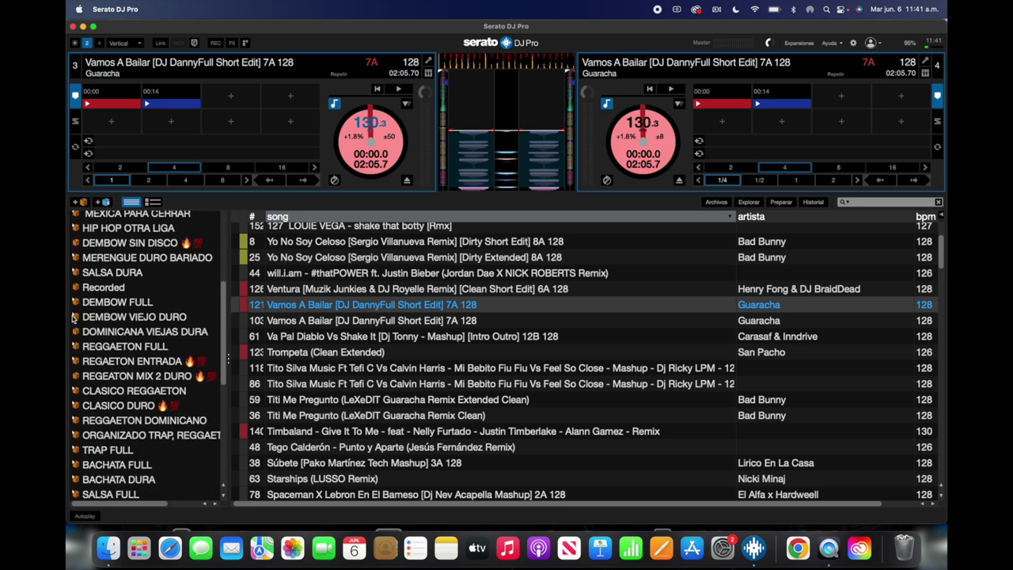
pyautogui.click(77, 303)
pyautogui.scroll(-1, 125, 358)
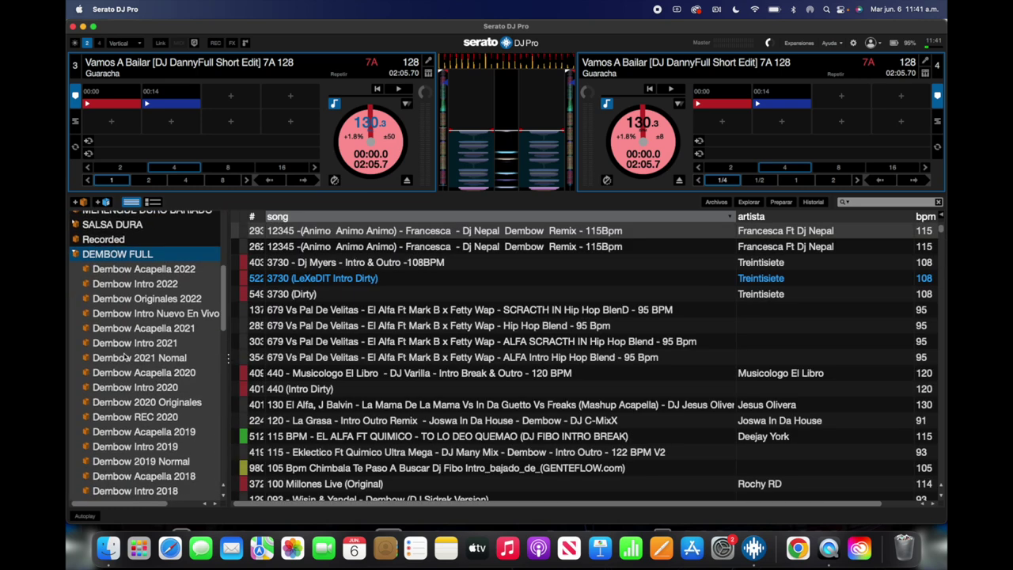
pyautogui.scroll(-3, 125, 358)
pyautogui.click(151, 274)
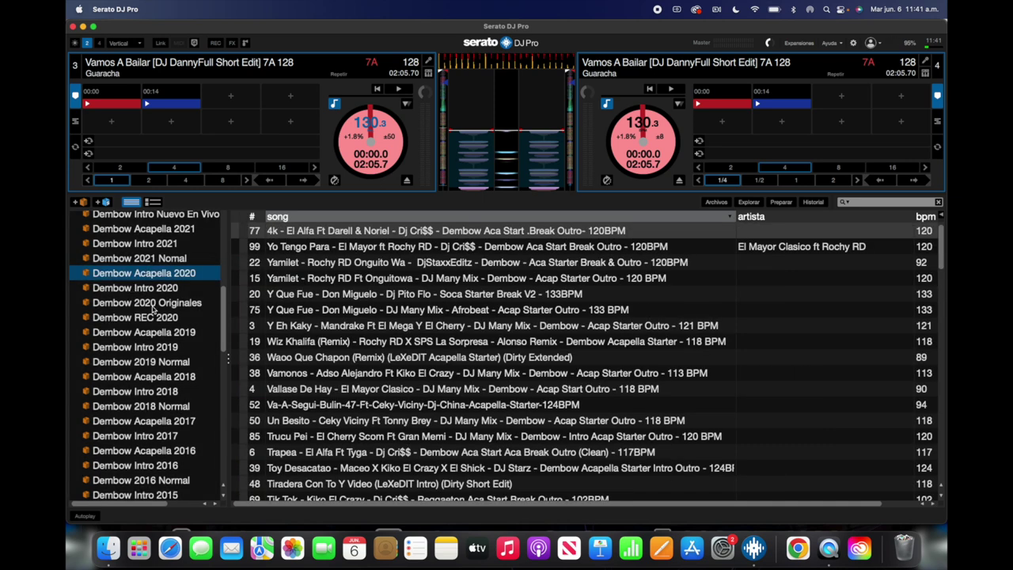
pyautogui.click(153, 305)
# Load the 124 BPM track "Ven" from Dembow 2020 Originales onto deck 3.
pyautogui.scroll(-3, 310, 301)
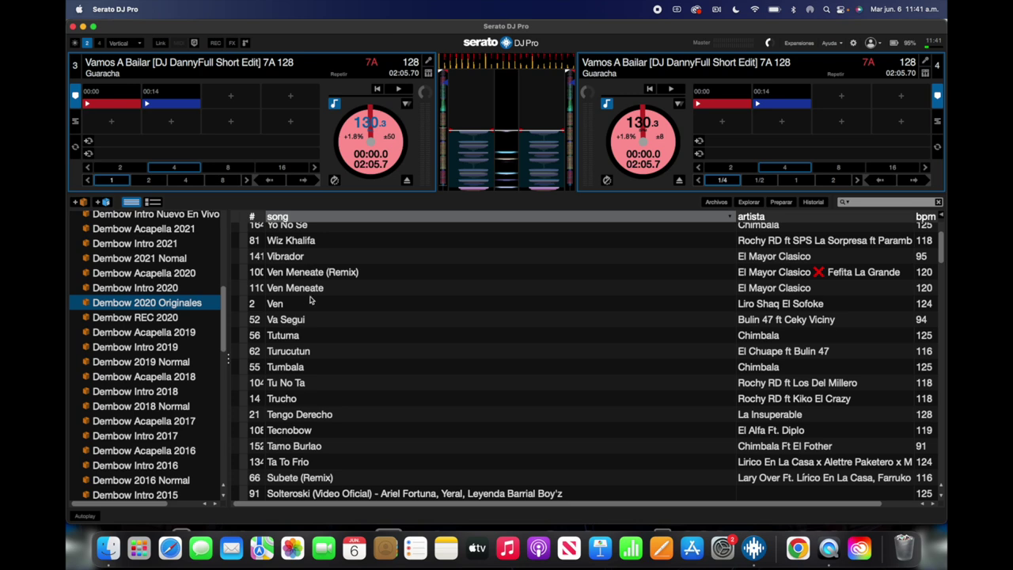
pyautogui.click(307, 303)
pyautogui.scroll(3, 303, 307)
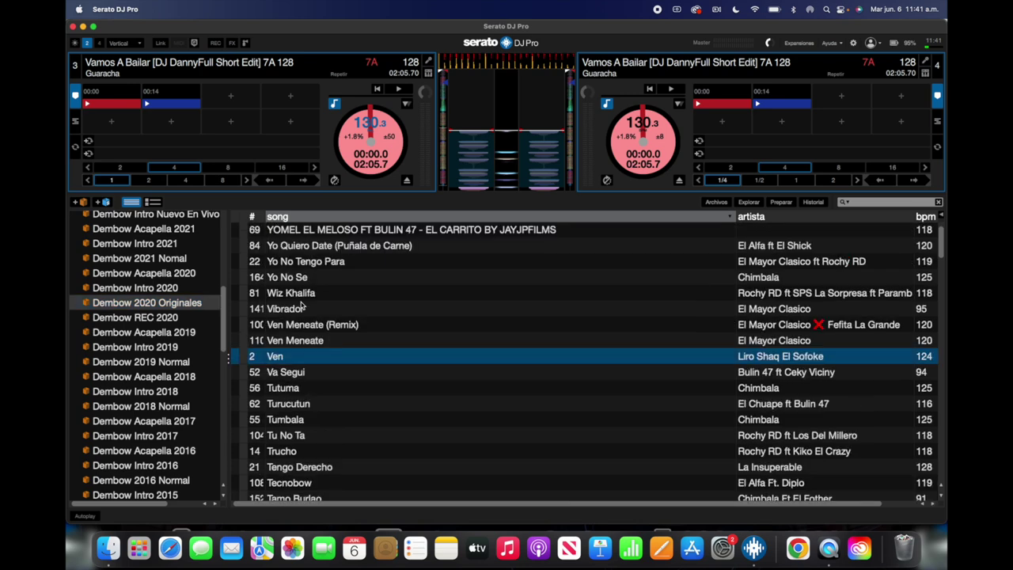
pyautogui.hotkey('shift', 'Left')
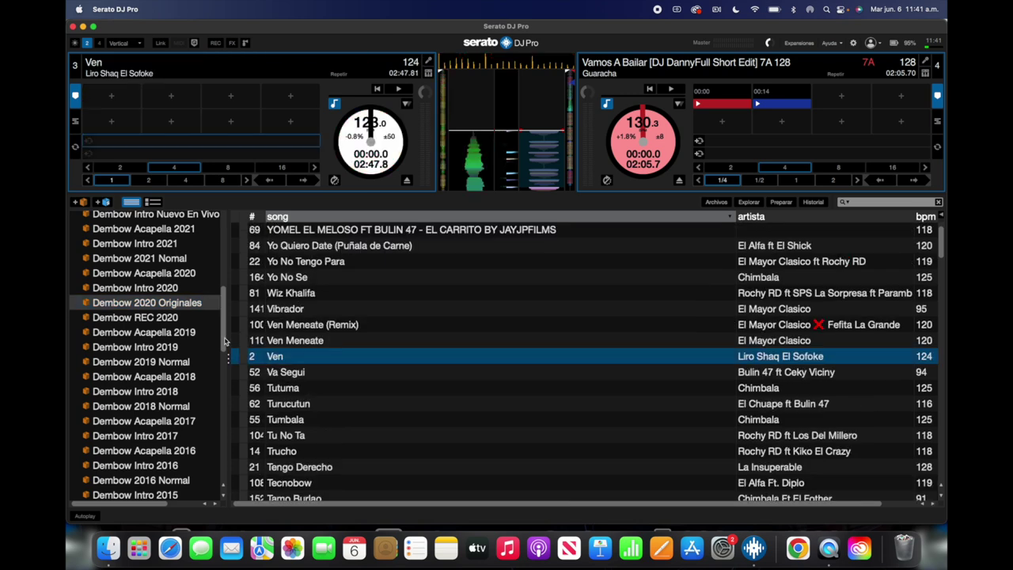
# Load the red-marked "Y Que Fue - Don Miguelo - DJ Many Mix - Afrobeat - Intro Outro - 133 BPM" from Dembow Intro 2020 onto deck 4.
pyautogui.click(118, 287)
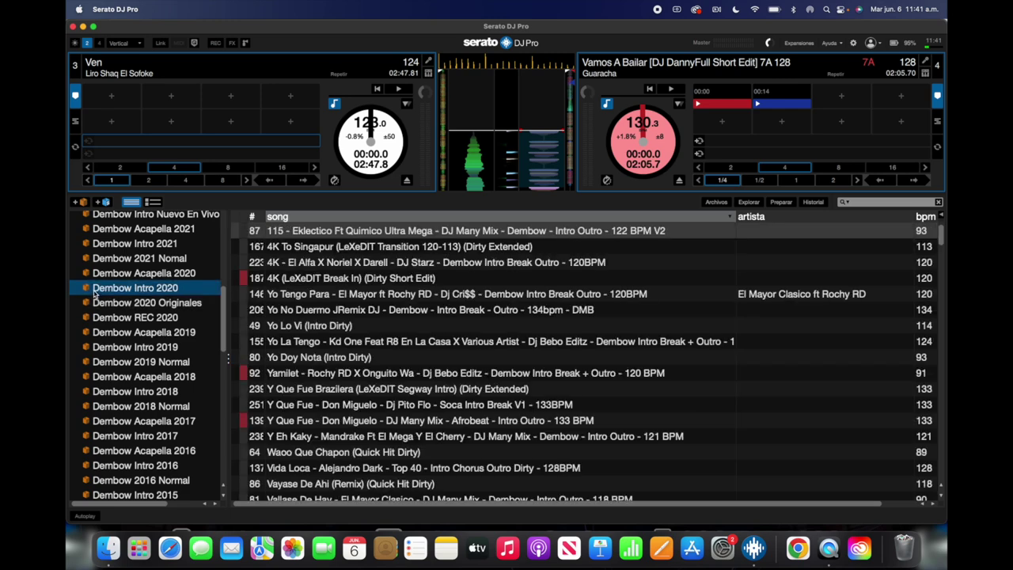
pyautogui.click(351, 278)
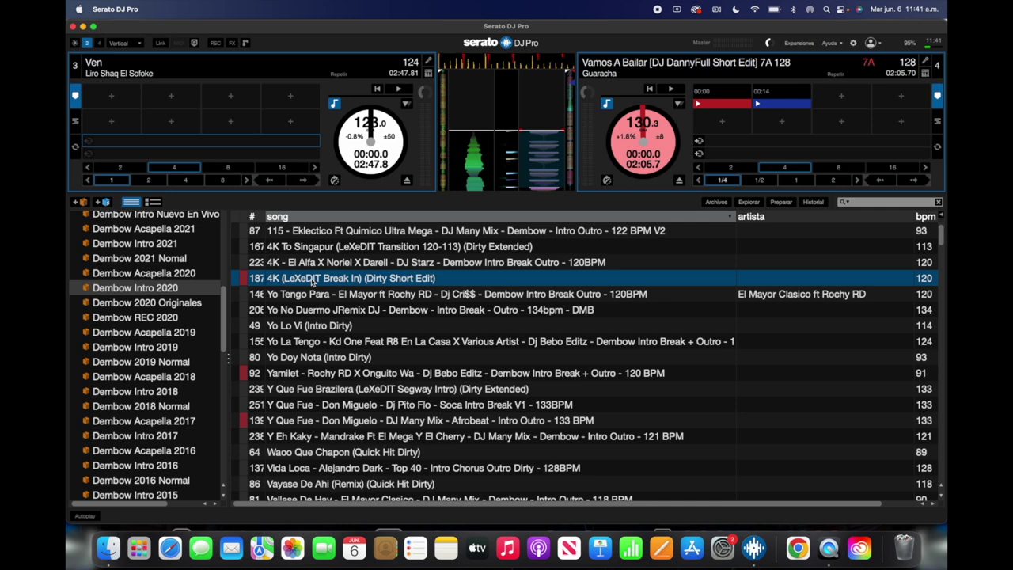
pyautogui.scroll(-4, 775, 342)
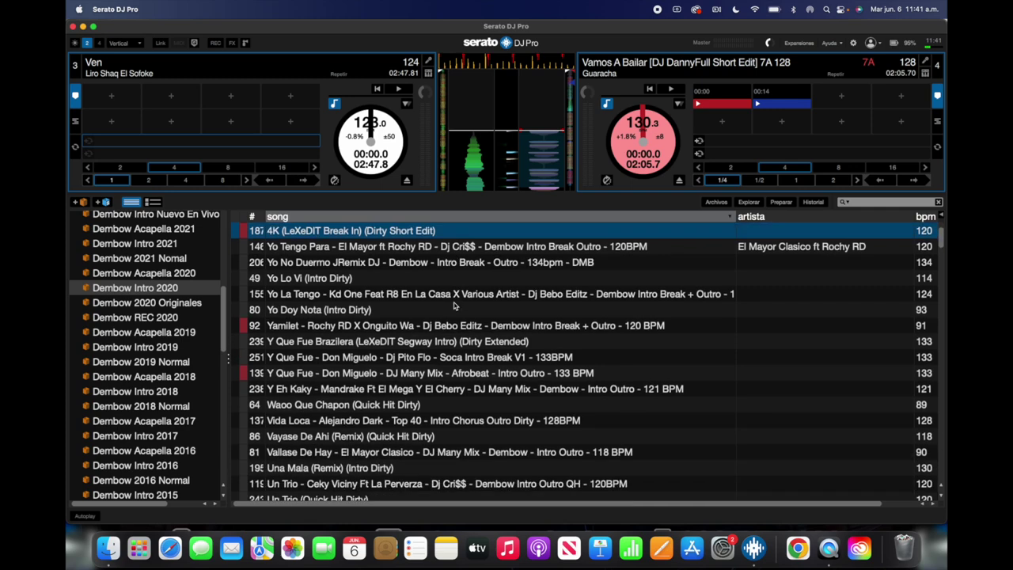
pyautogui.scroll(-3, 715, 350)
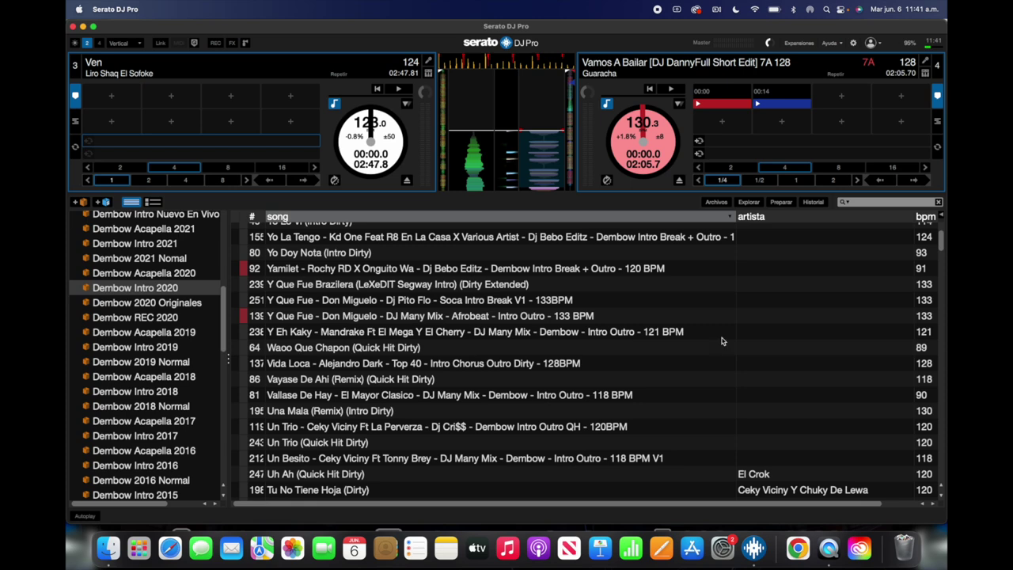
pyautogui.click(756, 315)
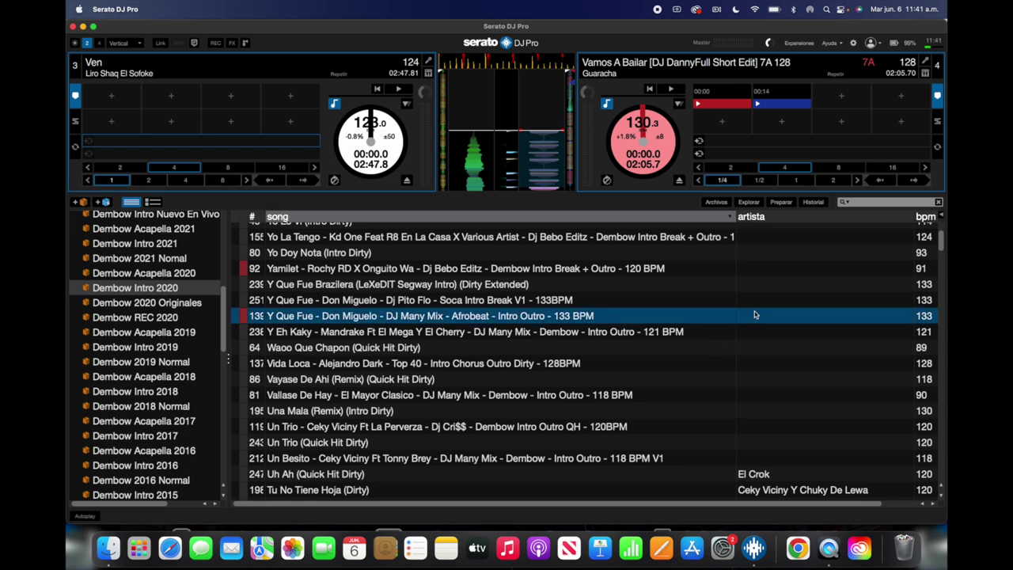
pyautogui.hotkey('shift', 'Right')
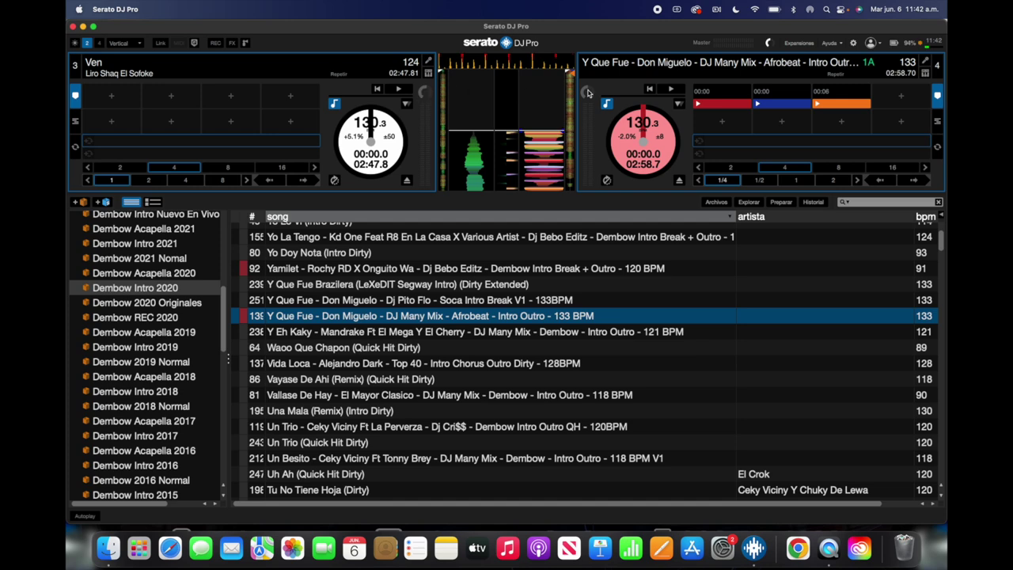
# Set a cue point at 00:00 on the deck 3 track "Ven" and trigger it.
pyautogui.press('1')
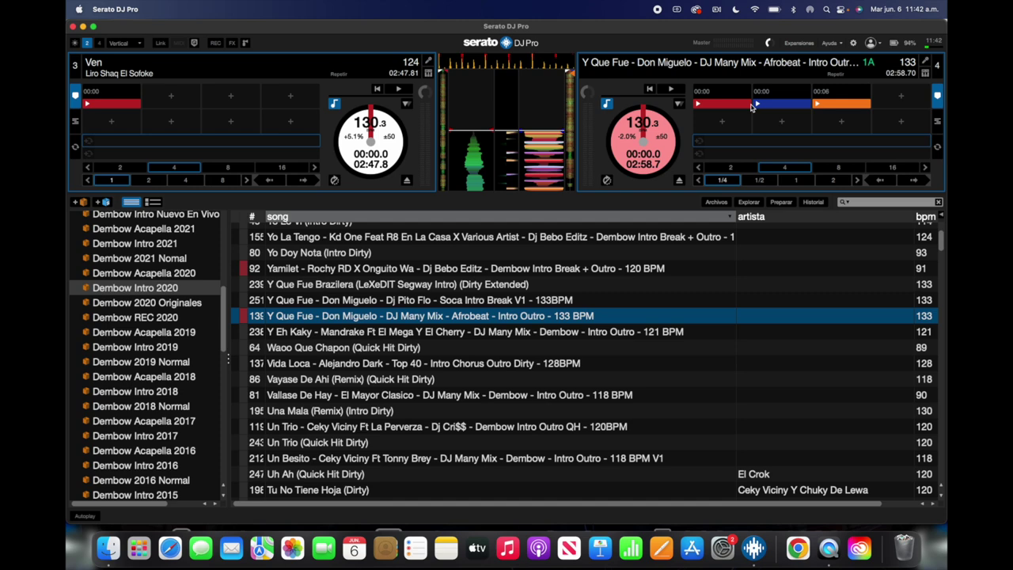
pyautogui.press('1')
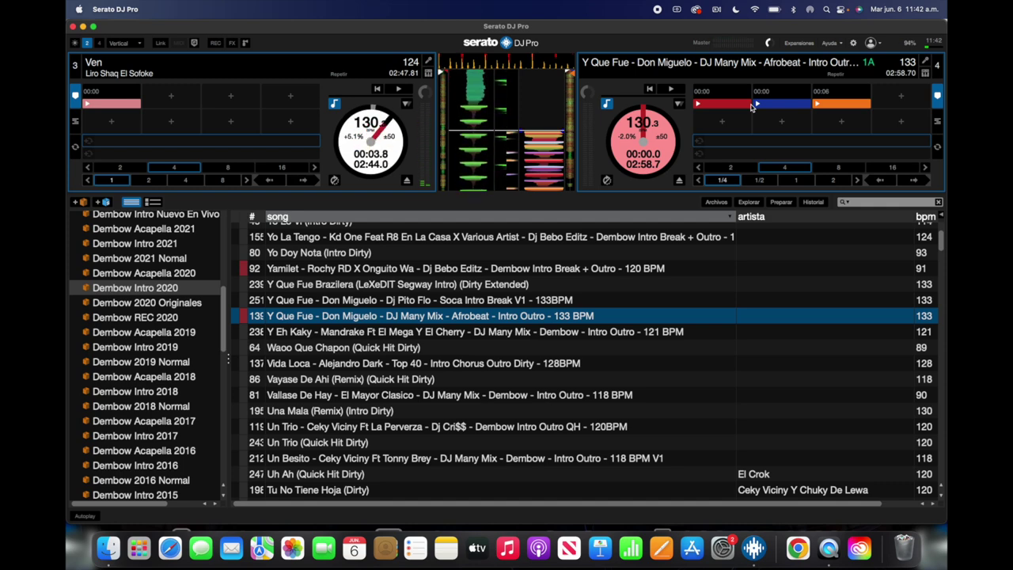
pyautogui.press('1')
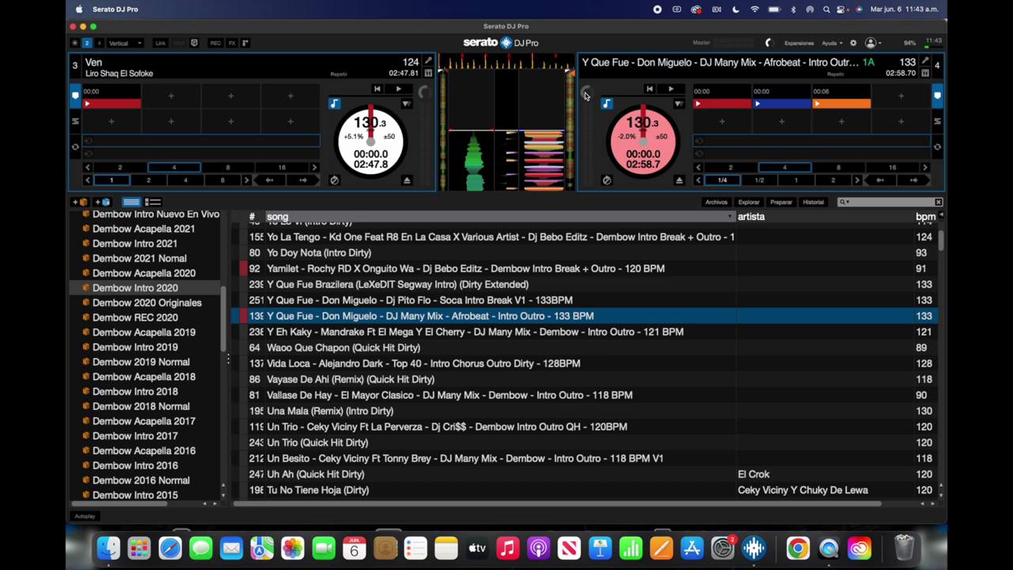
# Play "Ven" on deck 3 and mix in "Y Que Fue" on deck 4 from its 00:00 cue with a 4-beat loop.
pyautogui.press('w')
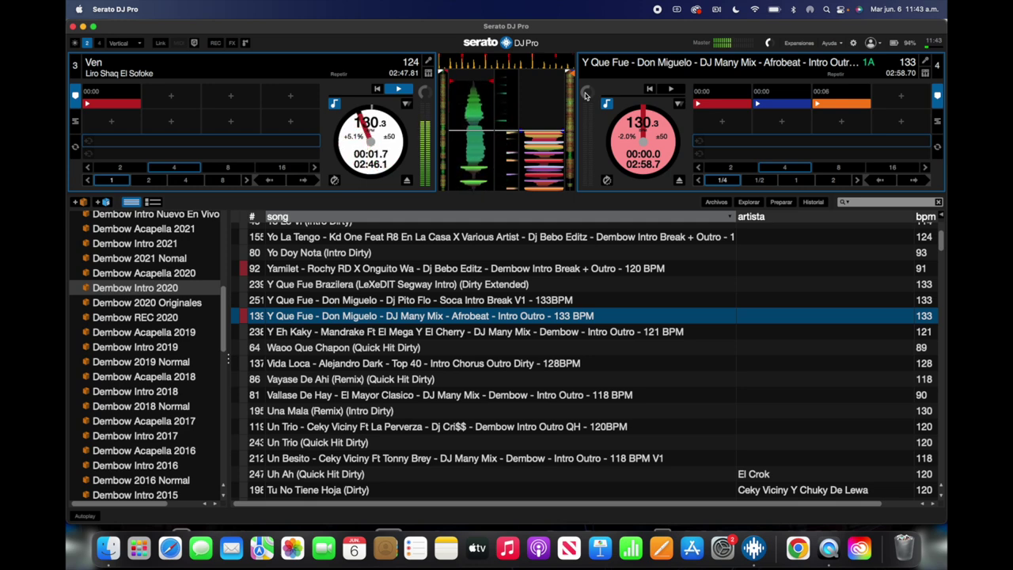
pyautogui.press('6')
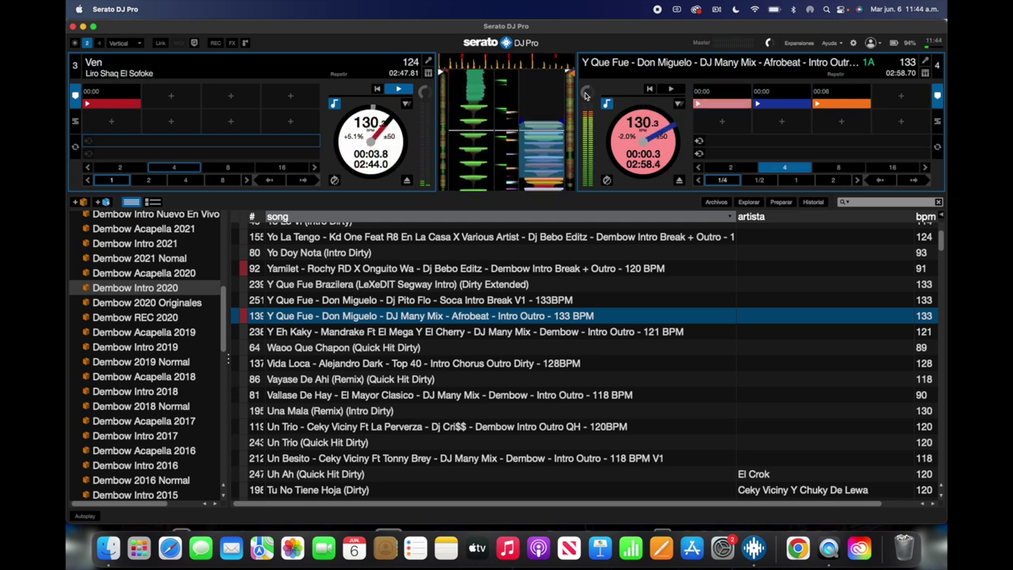
pyautogui.press('s')
pyautogui.press('6')
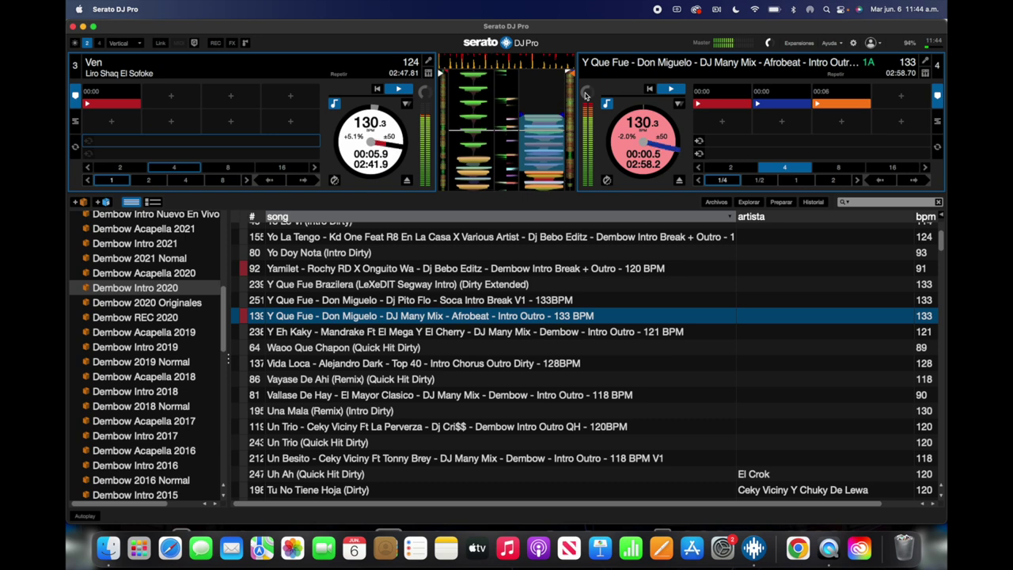
pyautogui.press('6')
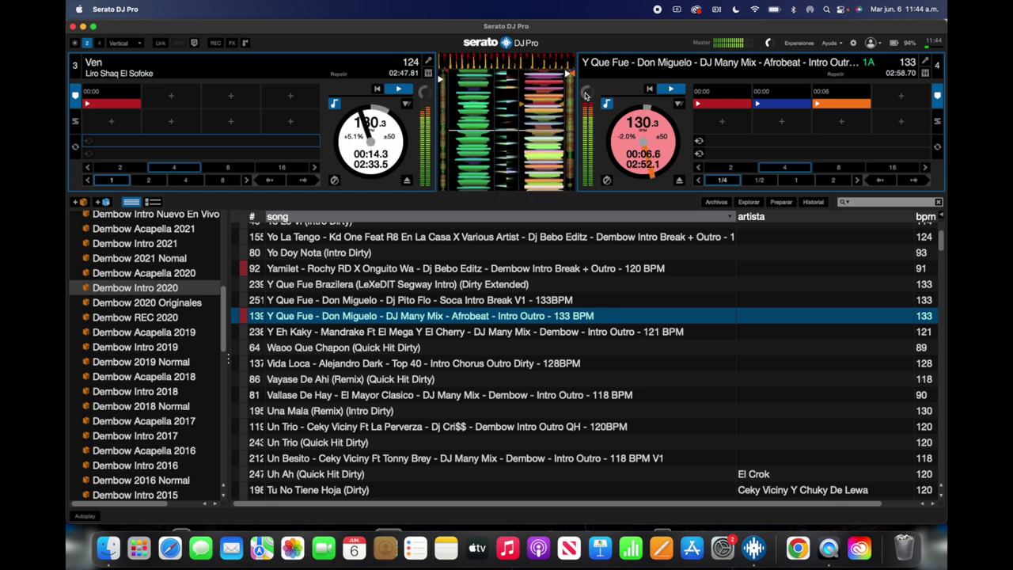
# Double "Y Que Fue" onto deck 3, engage a 4-beat loop on deck 4, and reload the track on deck 3.
pyautogui.hotkey('shift', 'Left')
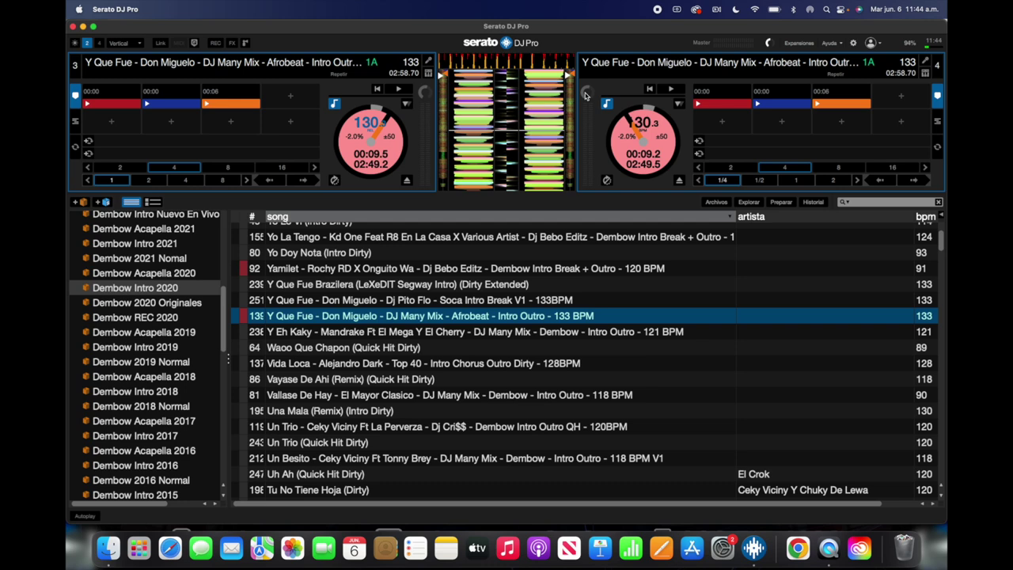
pyautogui.press("'")
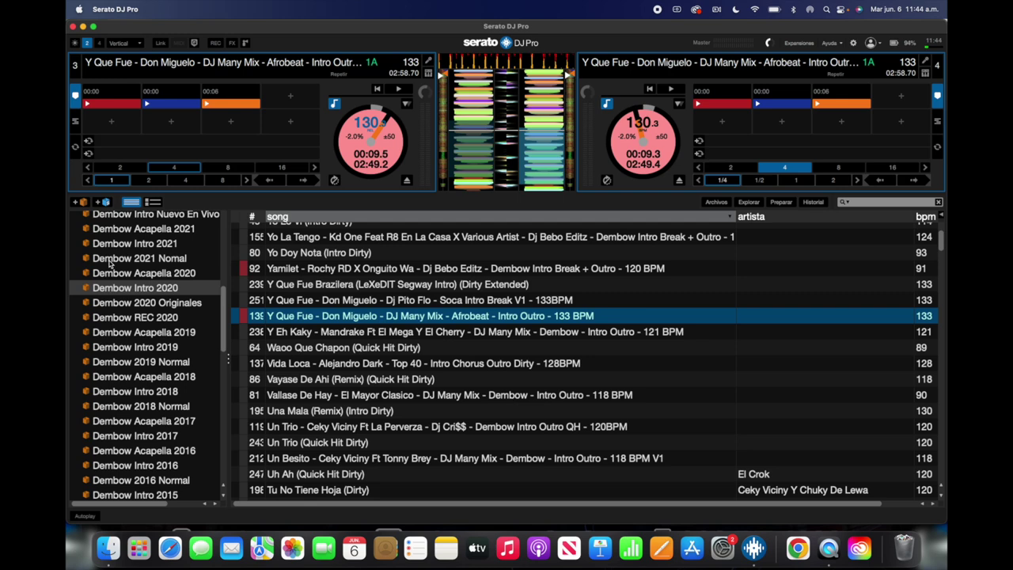
pyautogui.hotkey('shift', 'Left')
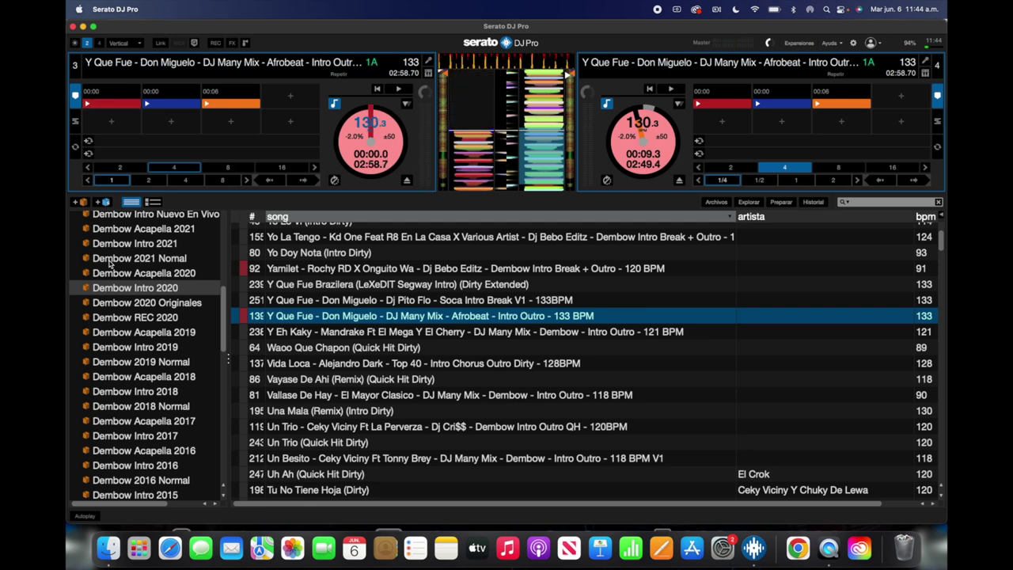
# Collapse the DEMBOW FULL crate and open the SALSA OTRO LEVE crate.
pyautogui.scroll(3, 406, 353)
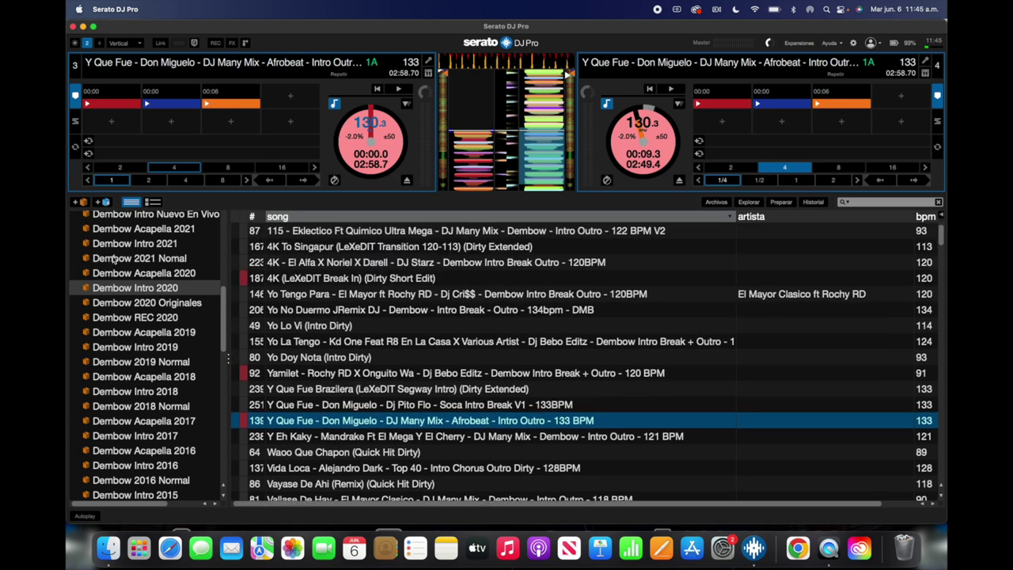
pyautogui.scroll(2, 111, 232)
pyautogui.scroll(5, 111, 235)
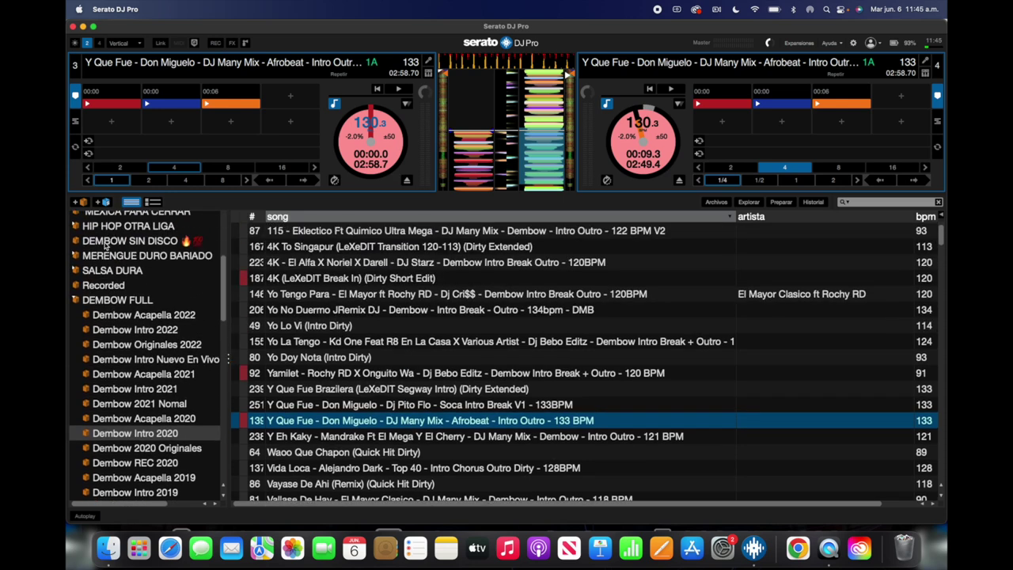
pyautogui.click(75, 301)
pyautogui.scroll(-1, 115, 290)
pyautogui.scroll(-10, 116, 290)
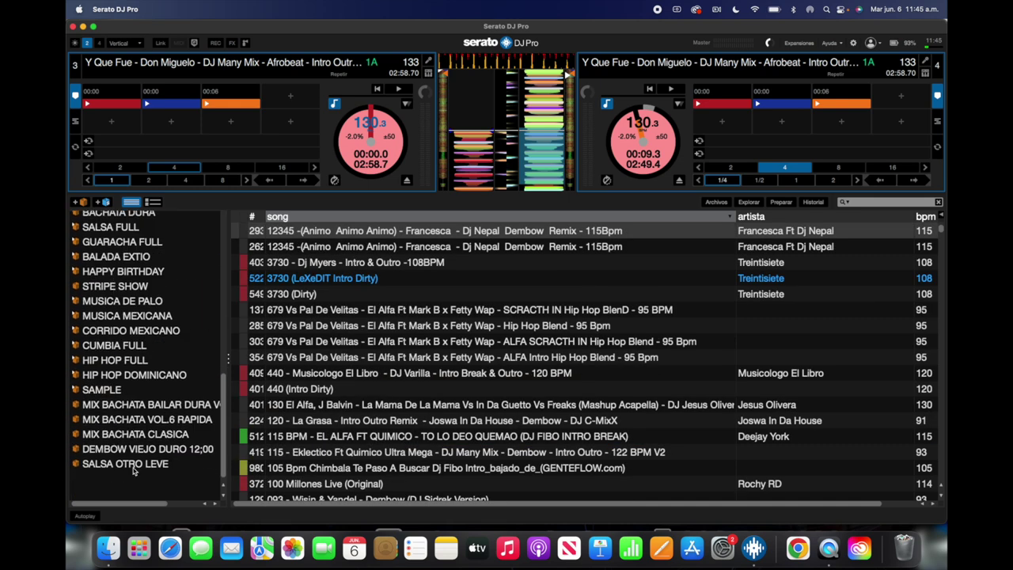
pyautogui.scroll(1, 121, 467)
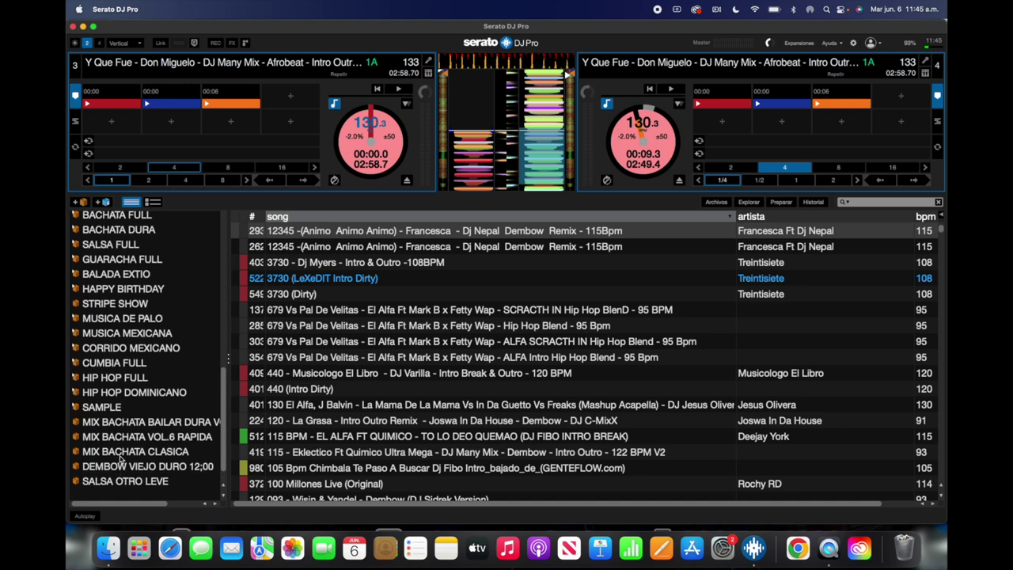
pyautogui.scroll(2, 122, 459)
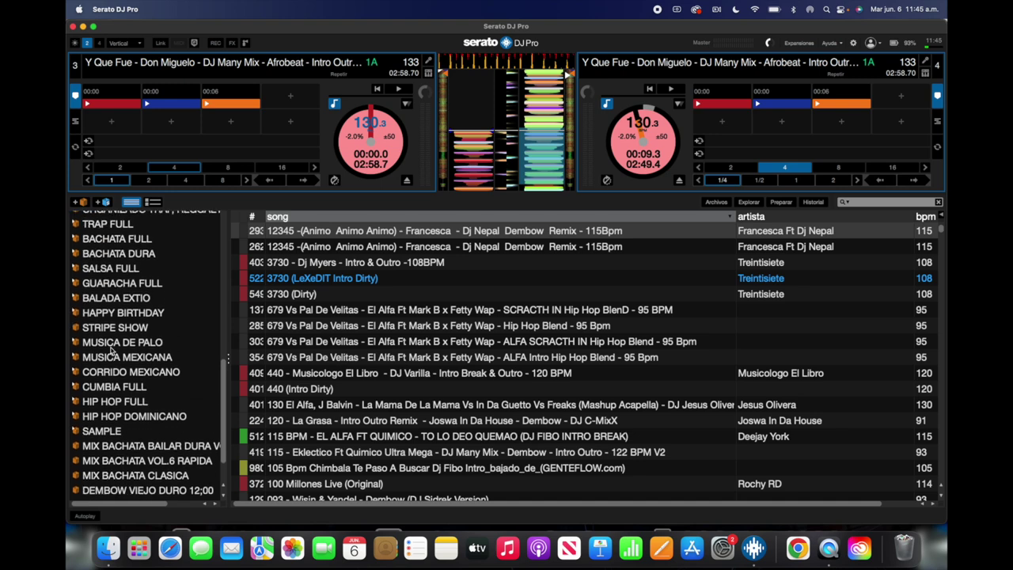
pyautogui.scroll(-3, 112, 350)
pyautogui.click(91, 462)
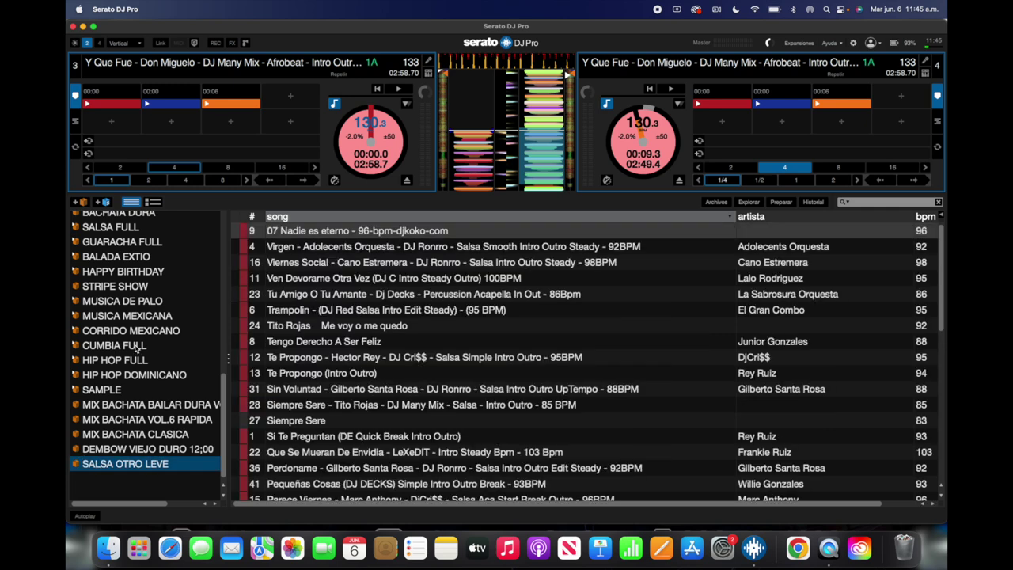
# Load "Siempre Sere" onto deck 3 and "Tu Amigo O Tu Amante - Dj Decks - Percussion Acapella In Out - 86Bpm" onto deck 4.
pyautogui.click(338, 421)
pyautogui.scroll(-4, 337, 422)
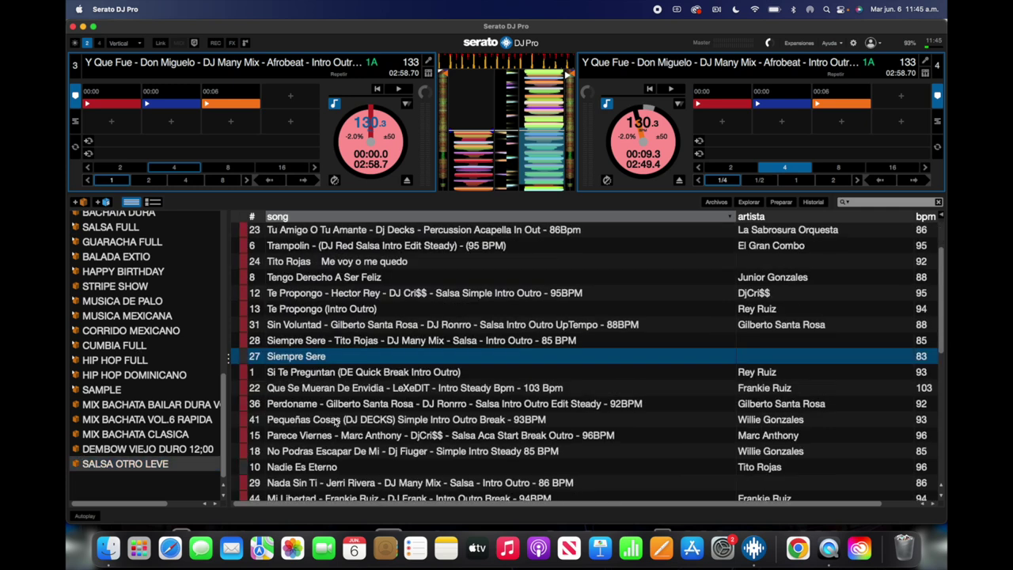
pyautogui.hotkey('shift', 'Left')
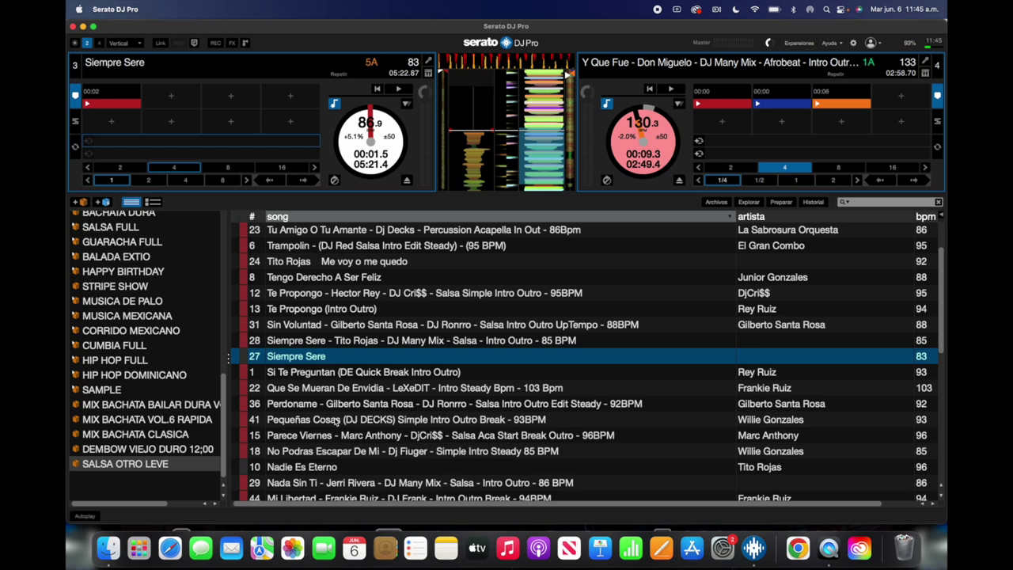
pyautogui.click(384, 232)
pyautogui.hotkey('shift', 'Right')
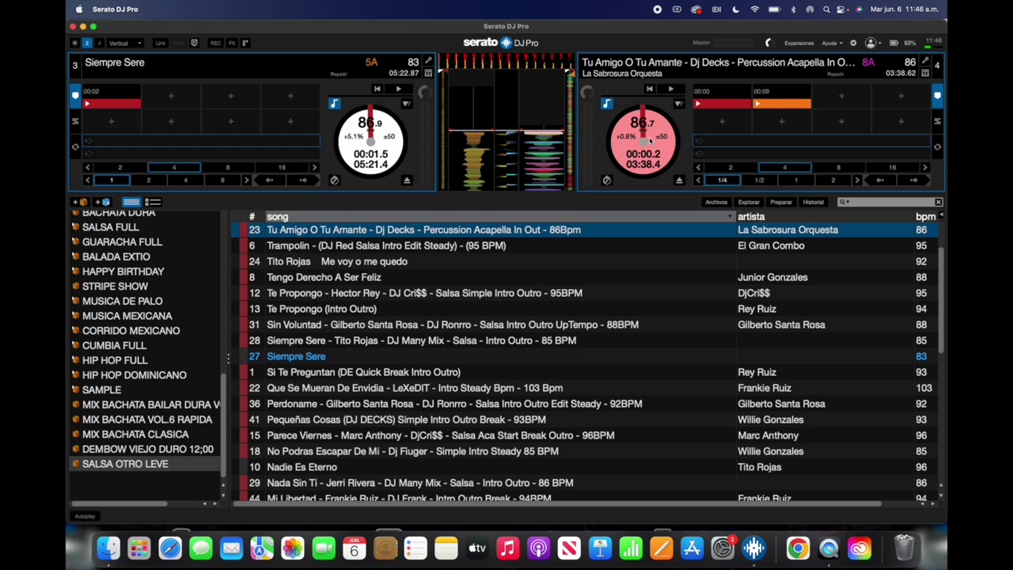
# Play "Siempre Sere" on deck 3 and mix in "Tu Amigo O Tu Amante" on deck 4 from its 00:00 cue with a 4-beat loop.
pyautogui.press("'")
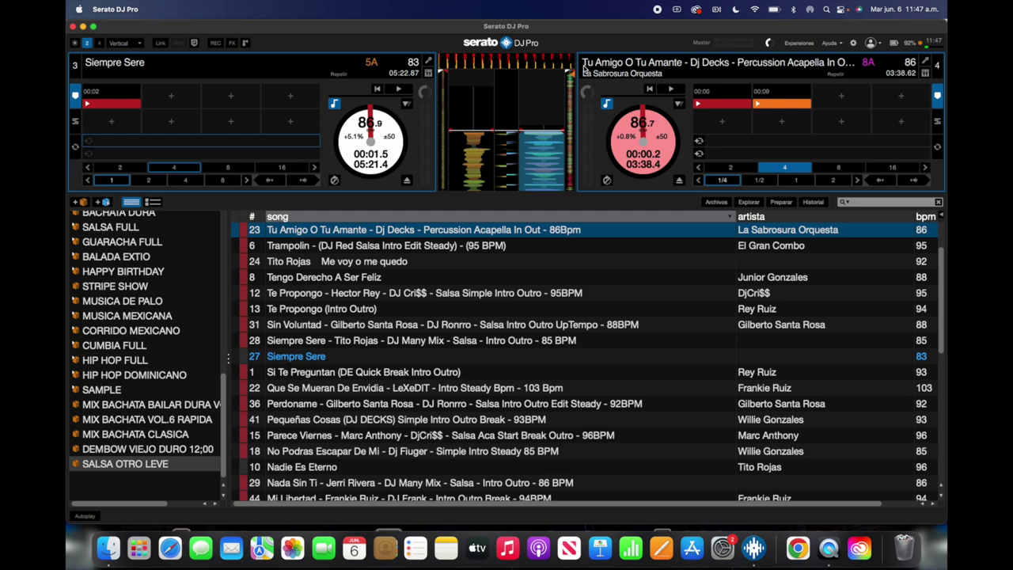
pyautogui.press('w')
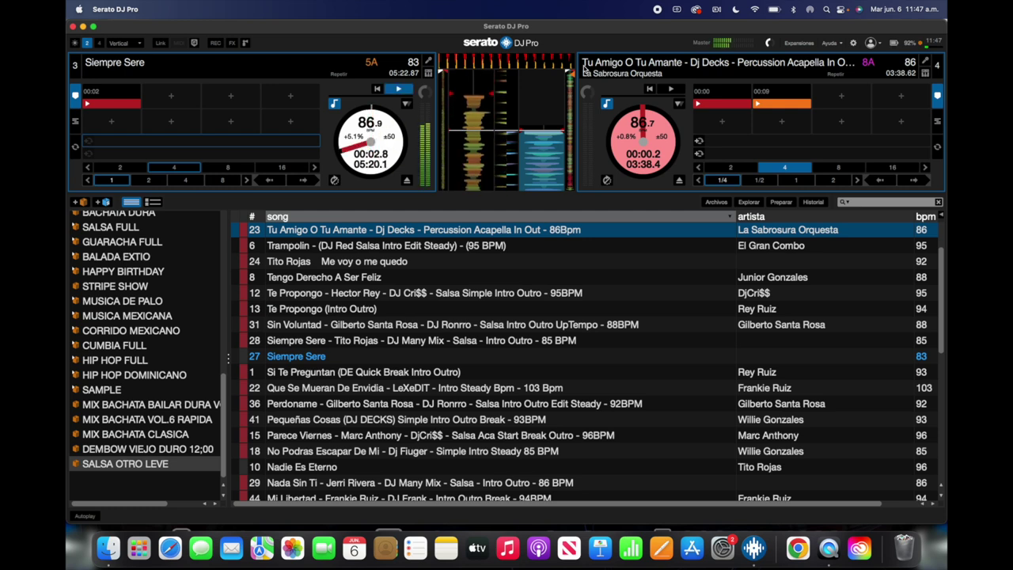
pyautogui.press('6')
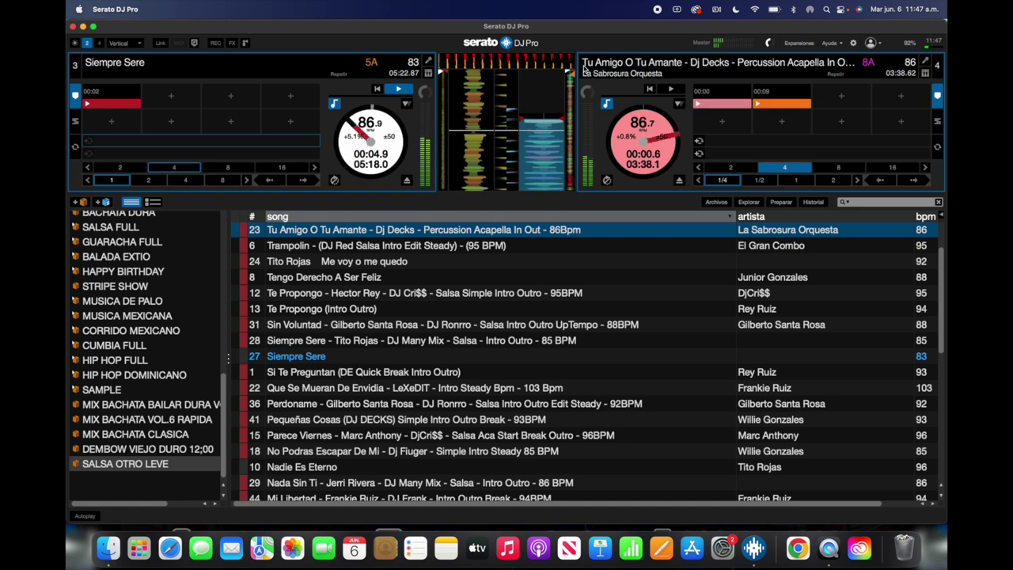
pyautogui.press('s')
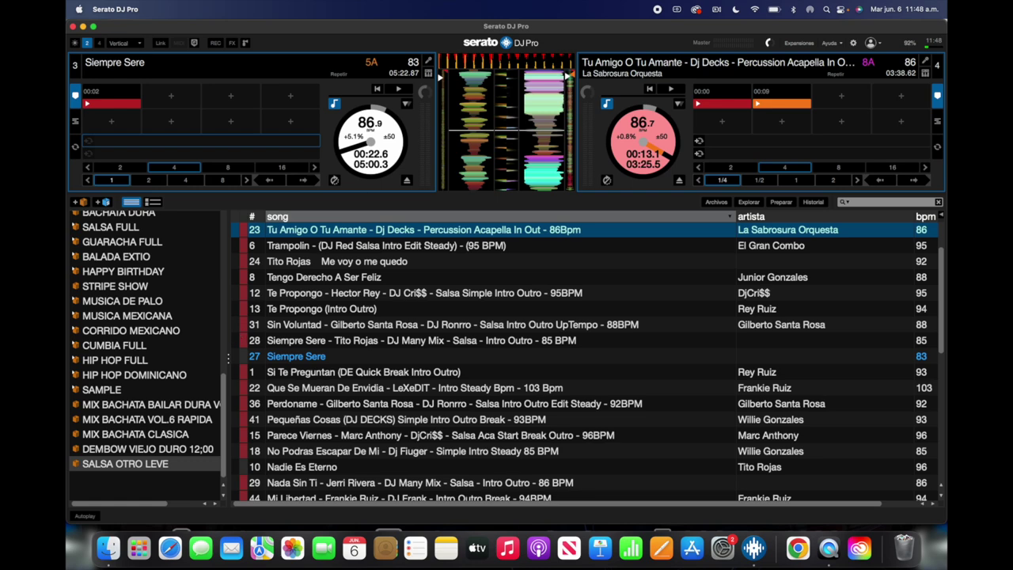
# Load "Quién Eres Tu" from the MIX BACHATA VOL.6 RAPIDA crate onto deck 3.
pyautogui.scroll(2, 178, 353)
pyautogui.scroll(2, 178, 353)
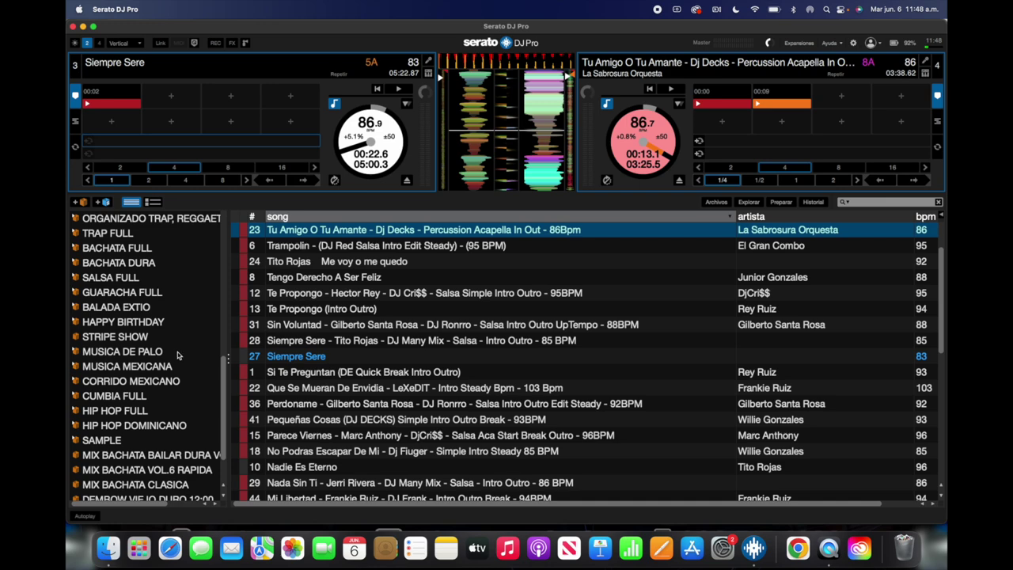
pyautogui.click(155, 470)
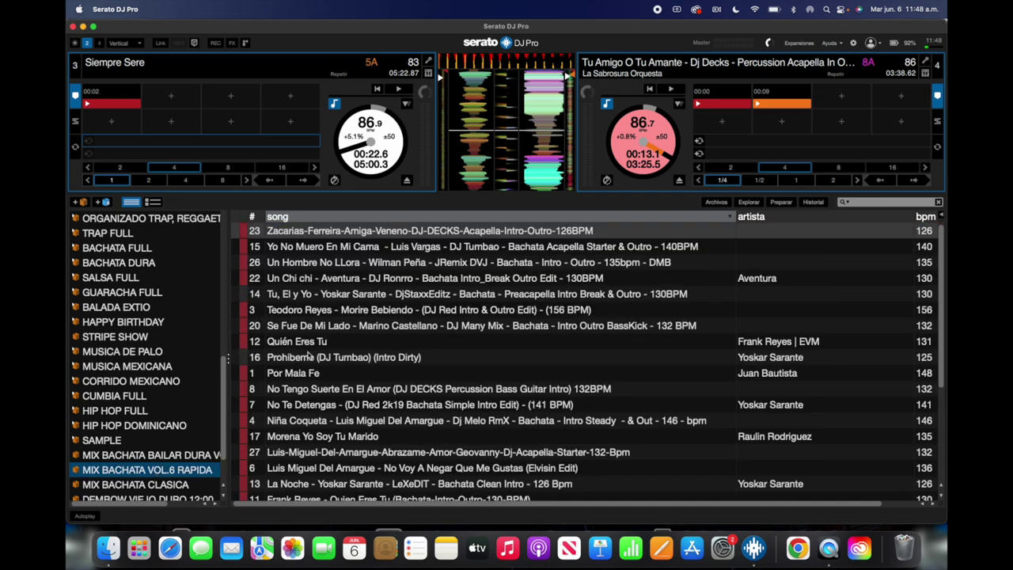
pyautogui.click(310, 345)
pyautogui.hotkey('shift', 'Left')
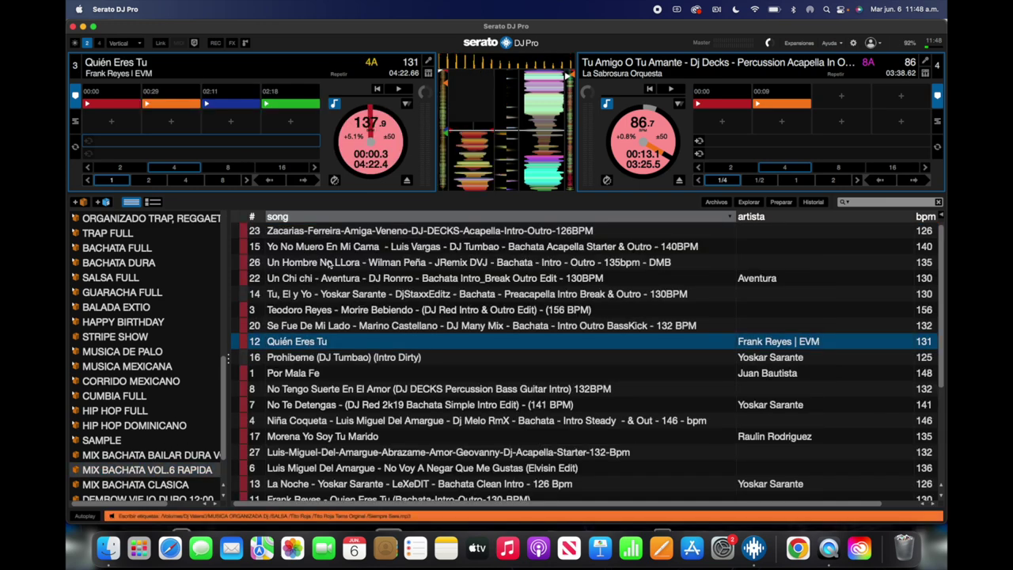
# Load the 135 BPM track "Morena Yo Soy Tu Marido" onto deck 4.
pyautogui.scroll(-3, 486, 375)
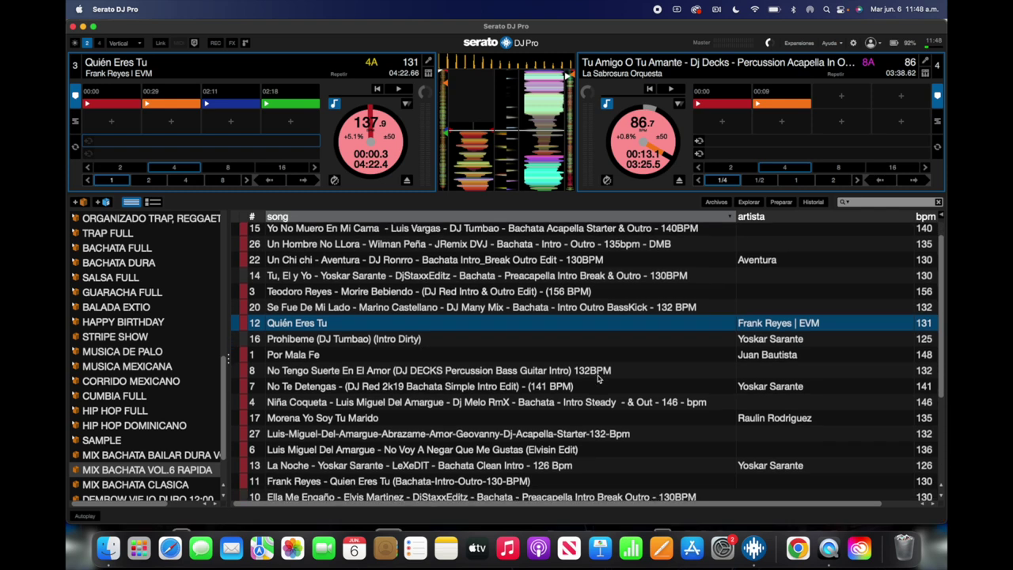
pyautogui.scroll(1, 663, 338)
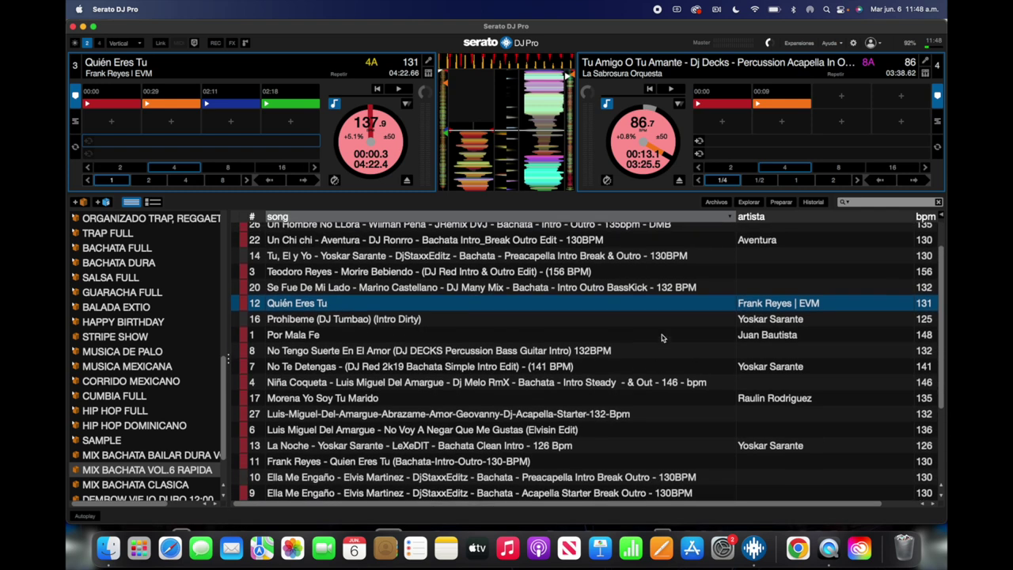
pyautogui.hscroll(2, 662, 338)
pyautogui.click(832, 394)
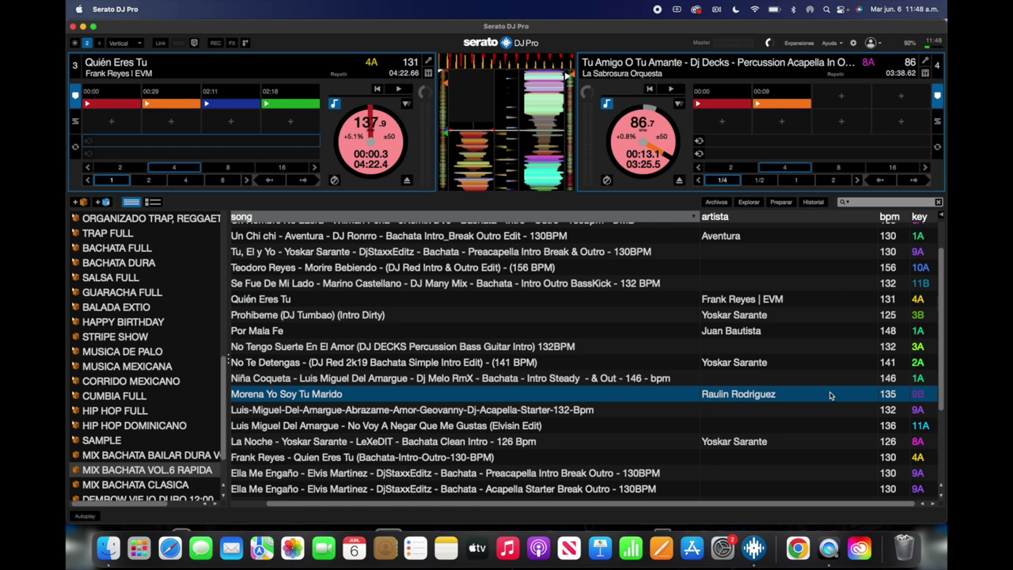
pyautogui.hotkey('shift', 'Right')
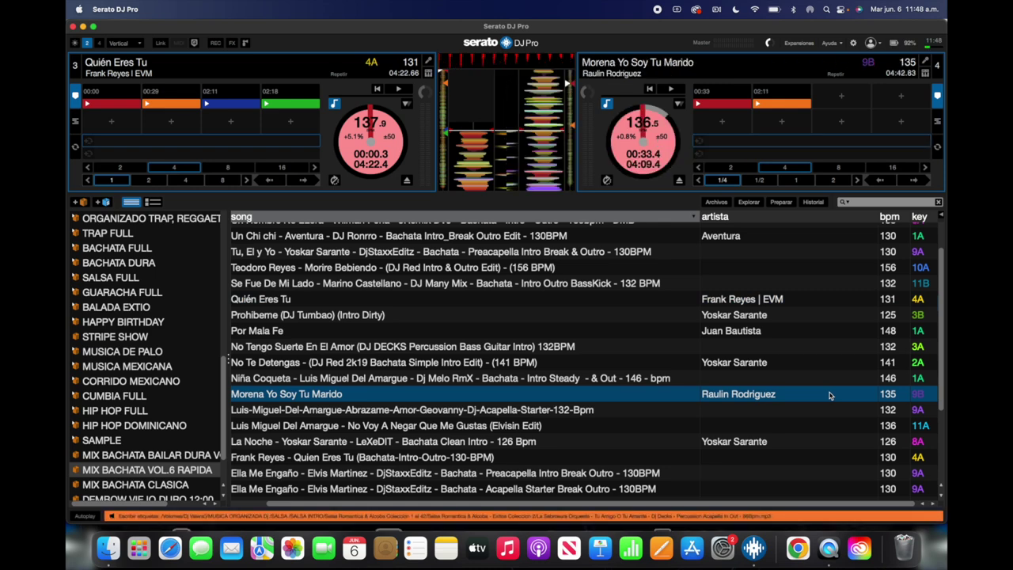
# Load "Luis Miguel Del Amargue - No Voy A Negar Que Me Gustas (Elvisin Edit)" onto deck 4.
pyautogui.hscroll(-2, 665, 475)
pyautogui.scroll(-2, 657, 471)
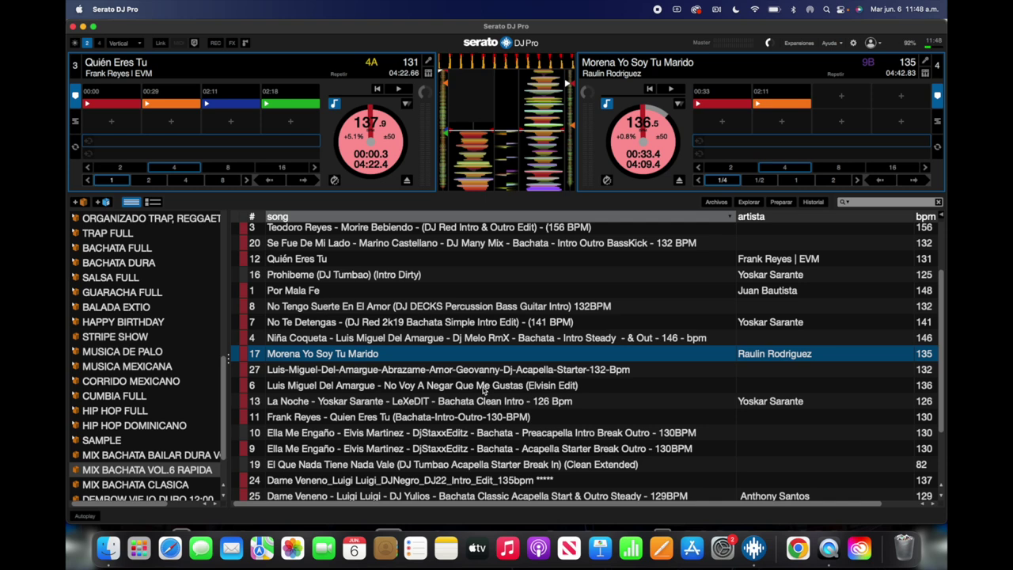
pyautogui.click(482, 385)
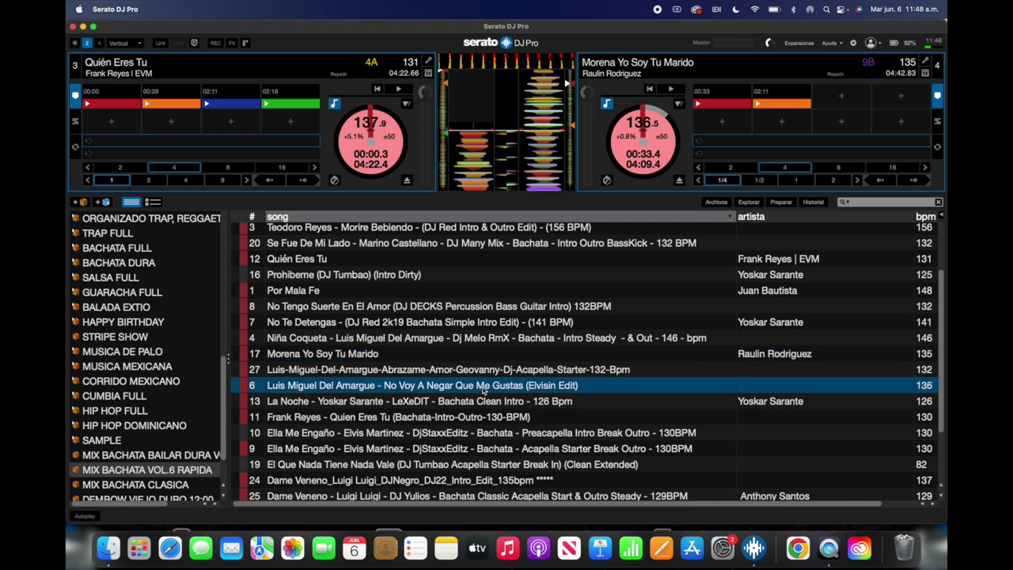
pyautogui.hotkey('shift', 'Right')
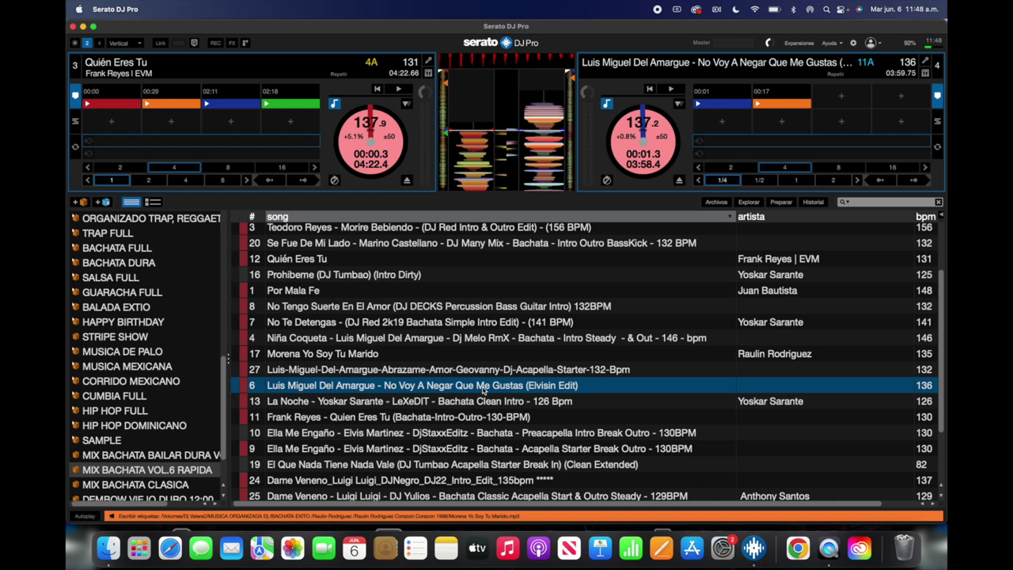
# Load "Dame Veneno_Luigi Luigi_DJNegro_DJ22_Intro_Edit_135bpm" onto deck 4 and delete its green 00:01 cue point.
pyautogui.click(477, 449)
pyautogui.scroll(-1, 477, 453)
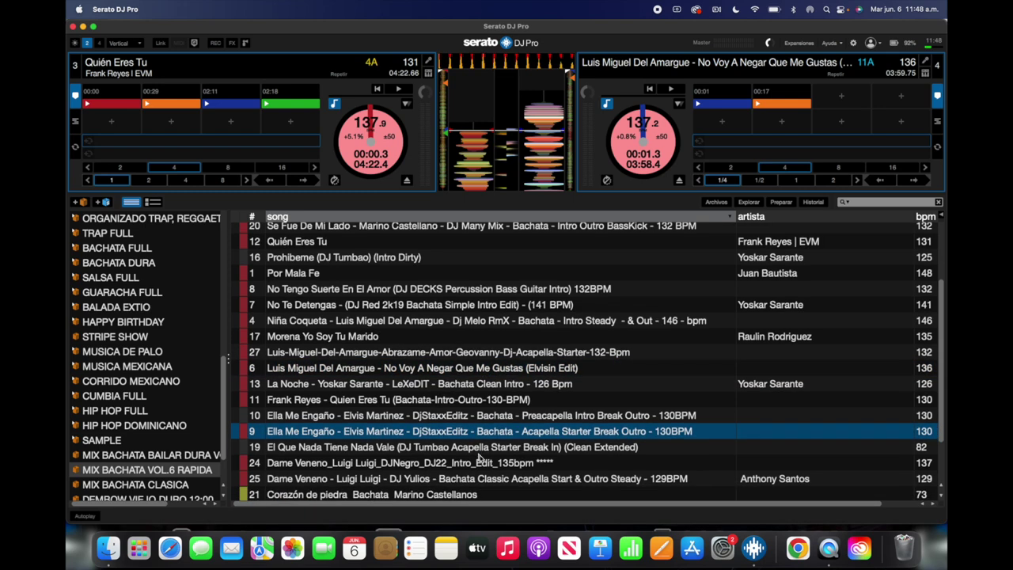
pyautogui.click(493, 464)
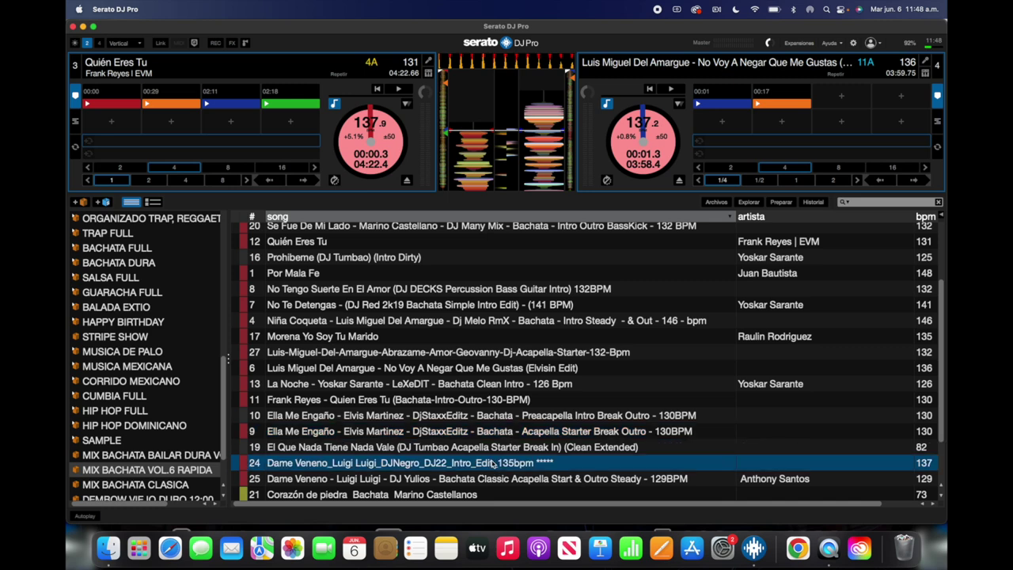
pyautogui.hotkey('shift', 'Right')
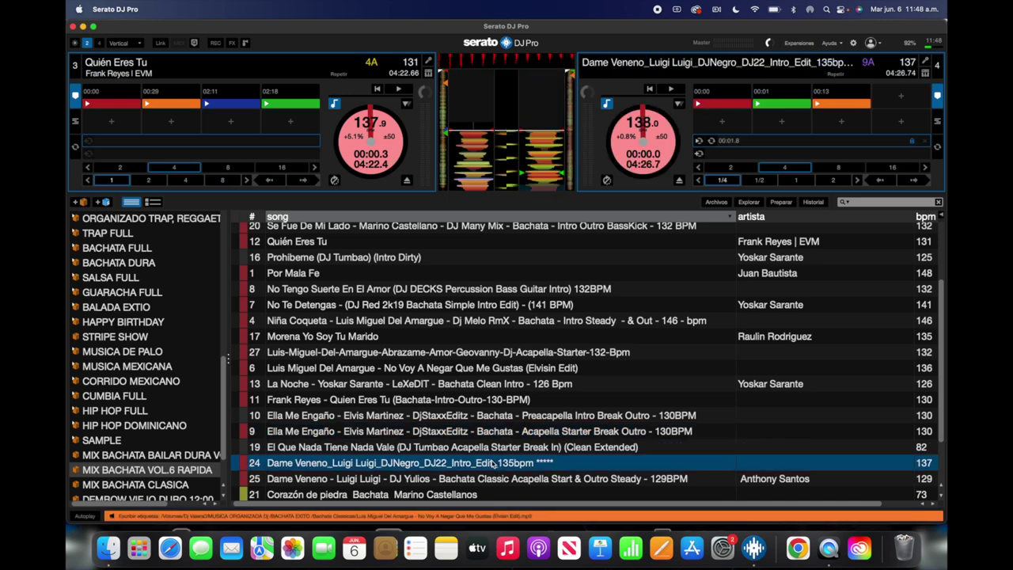
pyautogui.click(807, 90)
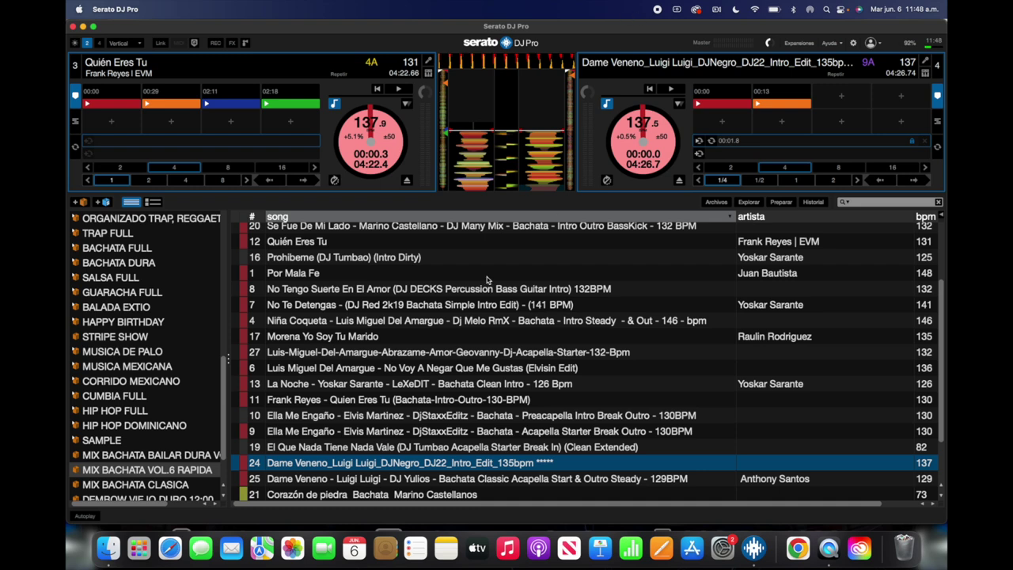
# Play "Quién Eres Tu" on deck 3 and mix in "Dame Veneno" on deck 4 from its 00:00 cue with a 4-beat loop.
pyautogui.scroll(3, 439, 341)
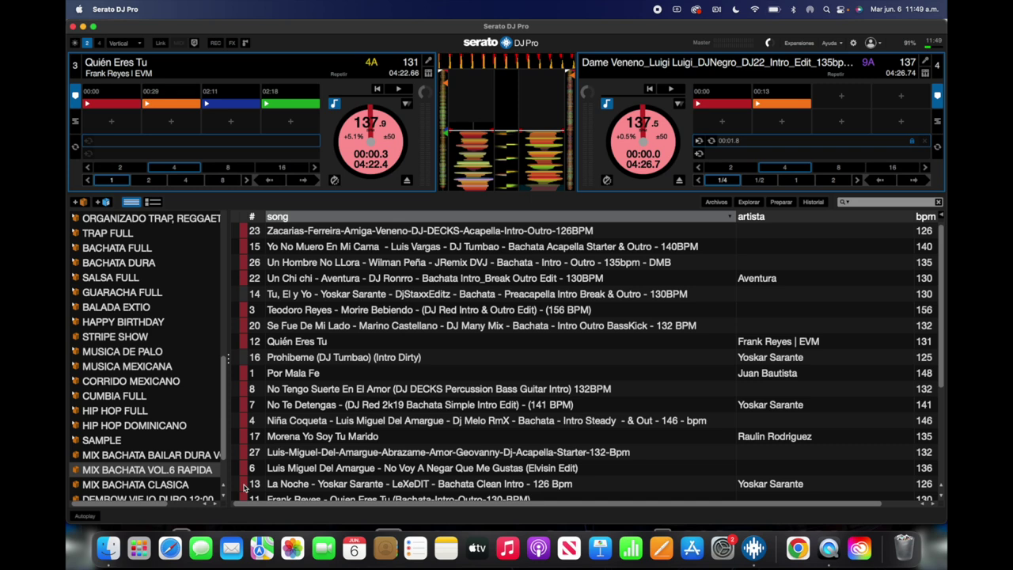
pyautogui.press('w')
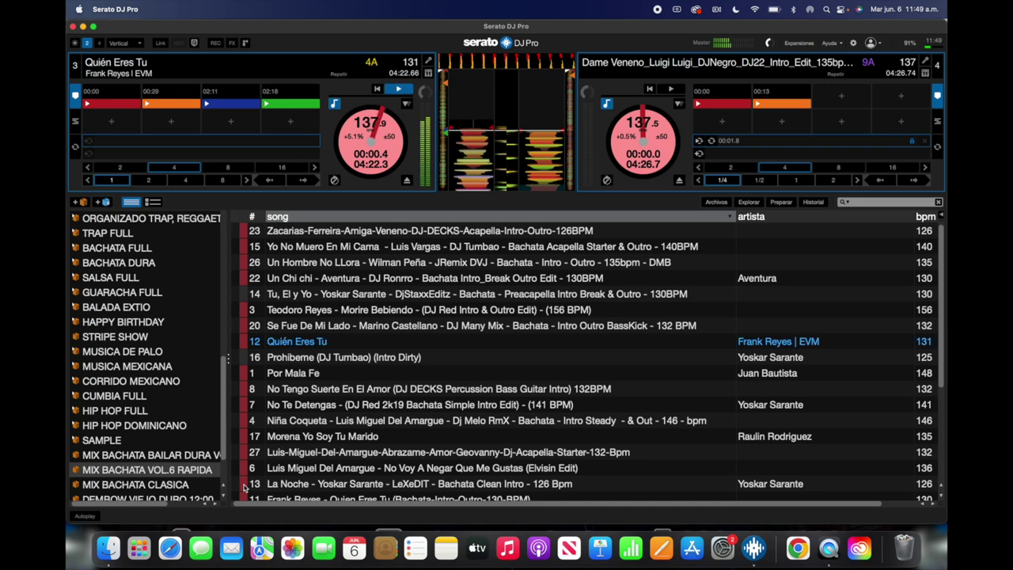
pyautogui.press("'")
pyautogui.press('6')
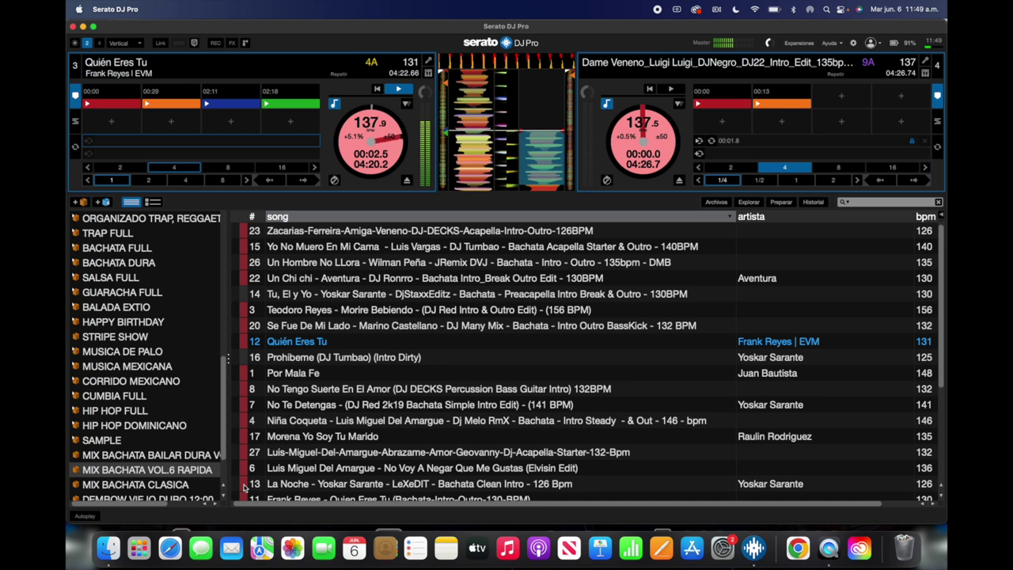
pyautogui.press('s')
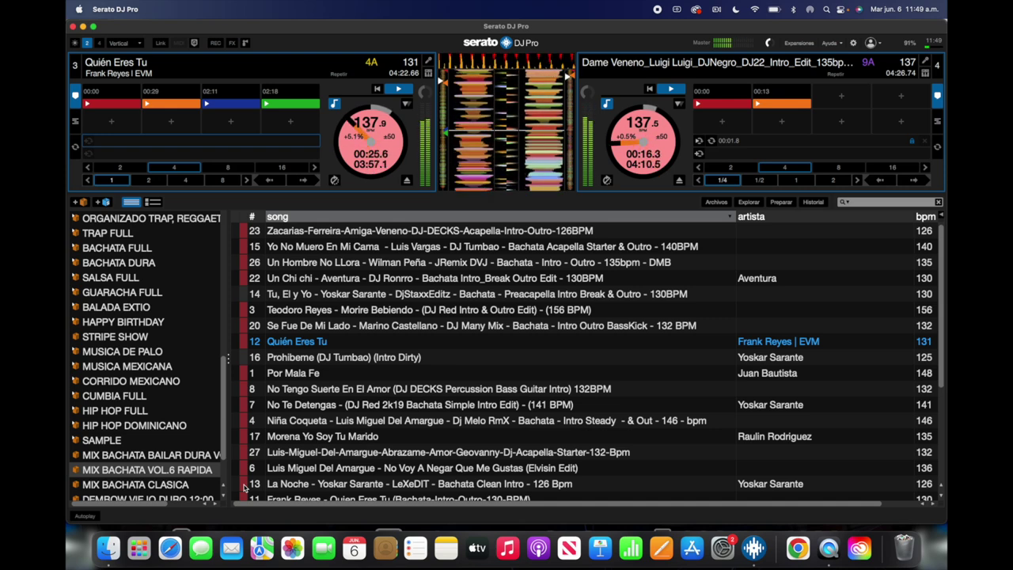
# Double "Dame Veneno" onto deck 3, return both decks to the 00:00 cue, and engage a 4-beat loop on deck 4.
pyautogui.hotkey('shift', 'Left')
pyautogui.press('w')
pyautogui.press('1')
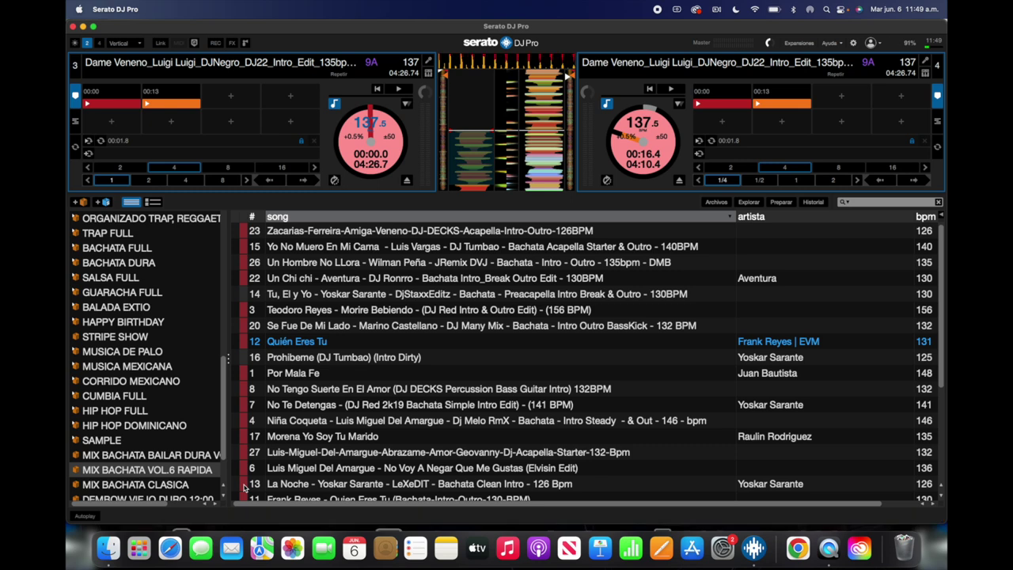
pyautogui.press('6')
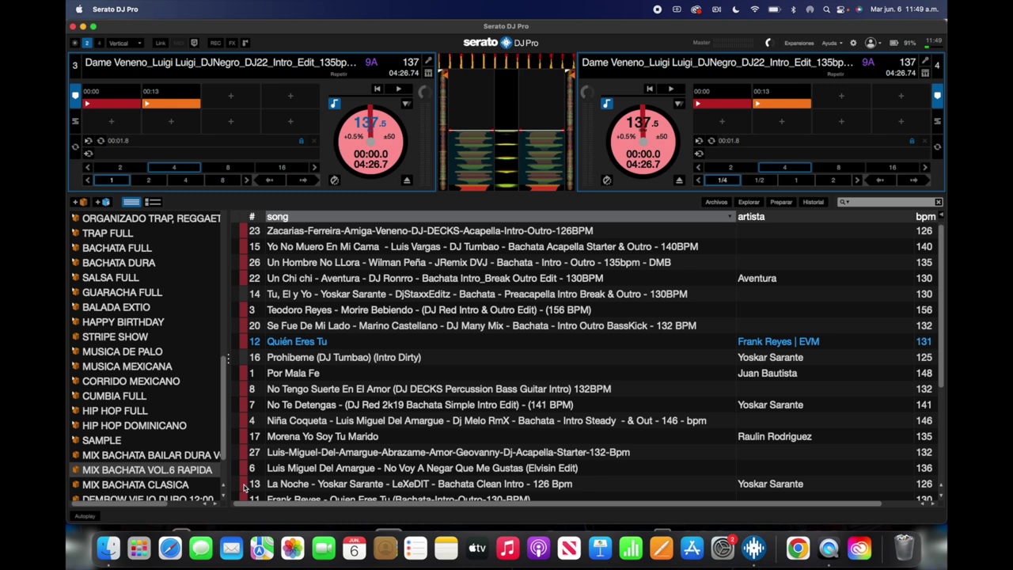
pyautogui.press("'")
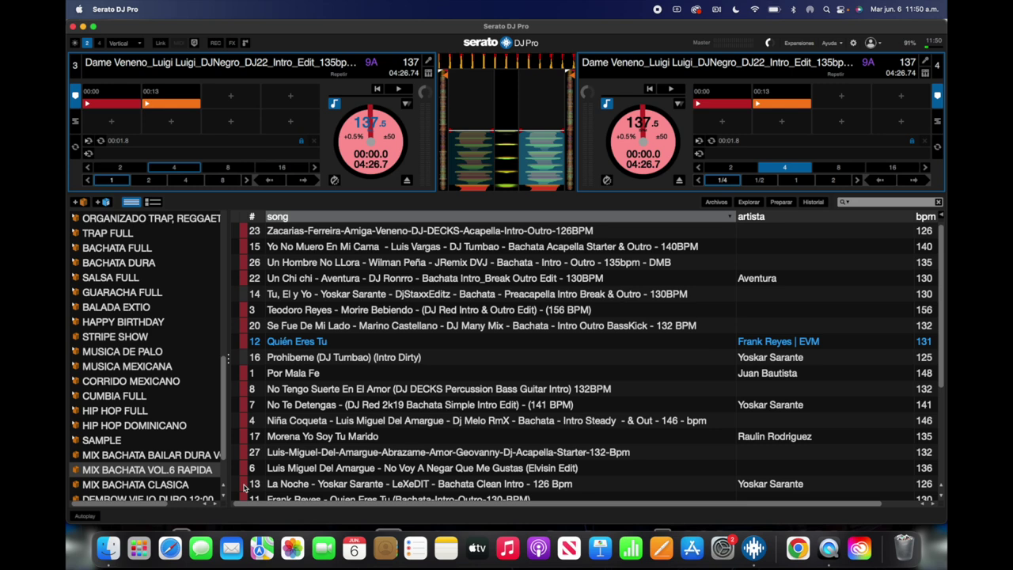
# Review the DJ and library display preferences, and set the sync mode to Simple Sync.
pyautogui.click(853, 42)
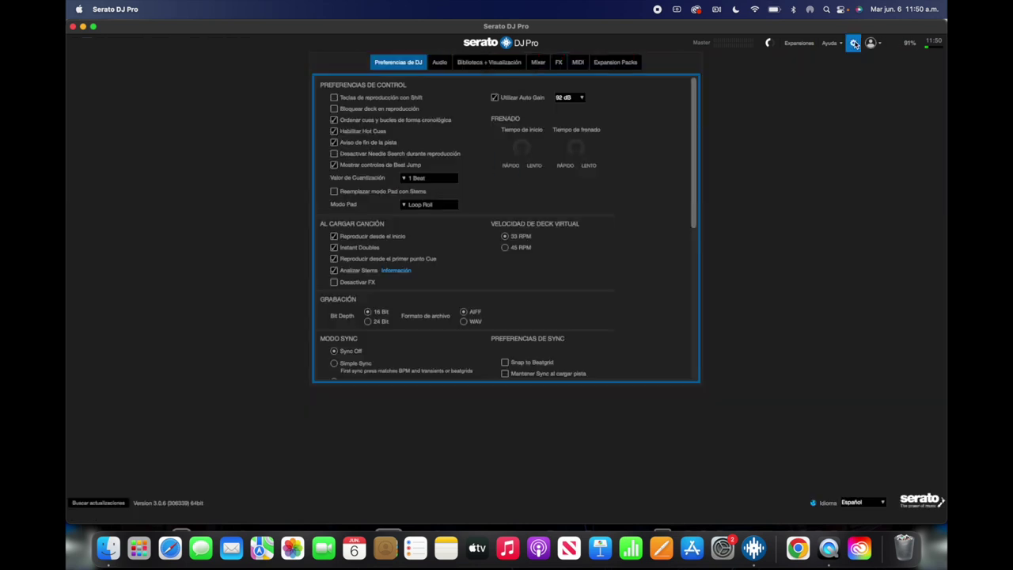
pyautogui.scroll(-2, 488, 296)
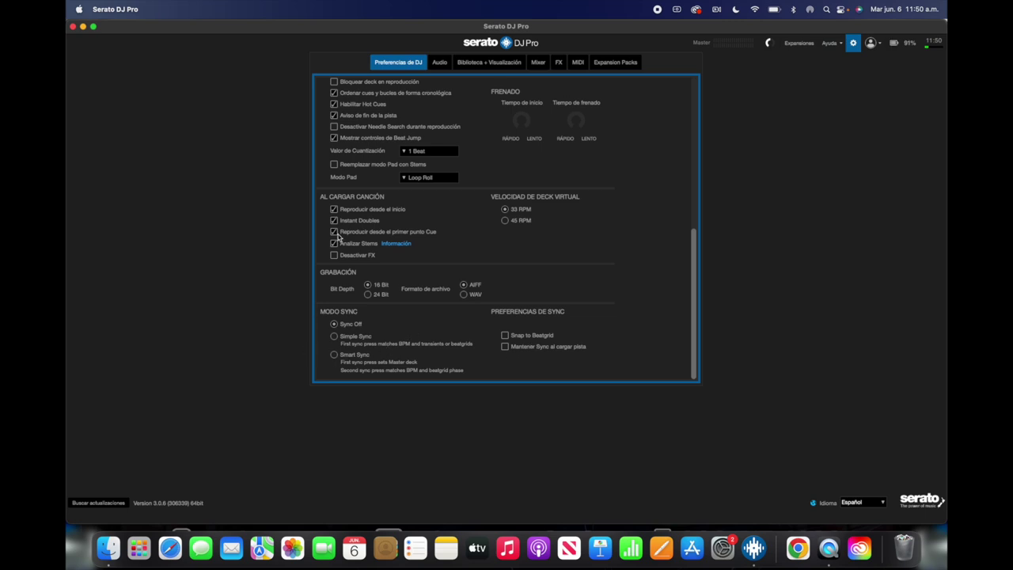
pyautogui.click(467, 63)
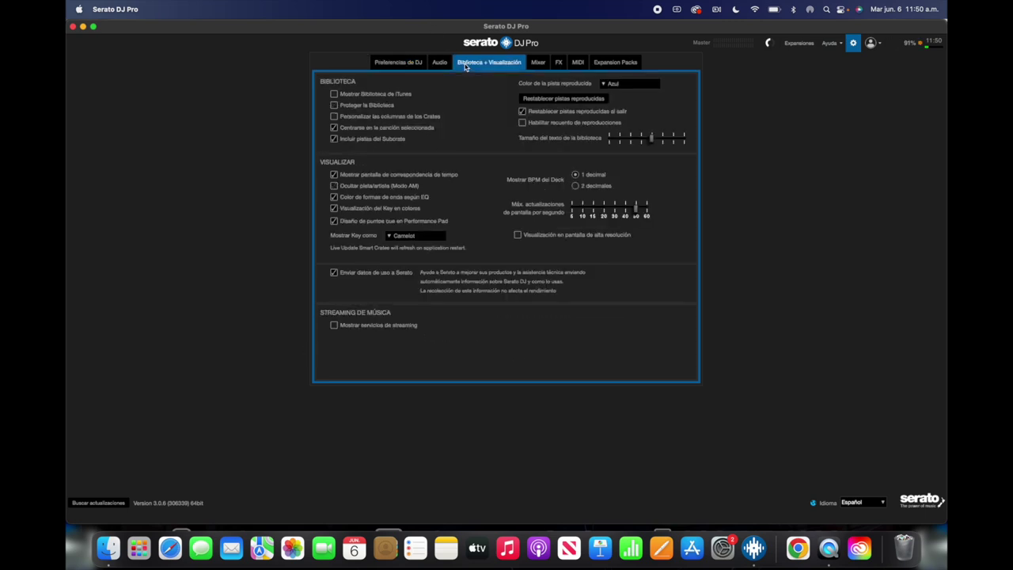
pyautogui.click(435, 64)
pyautogui.click(406, 64)
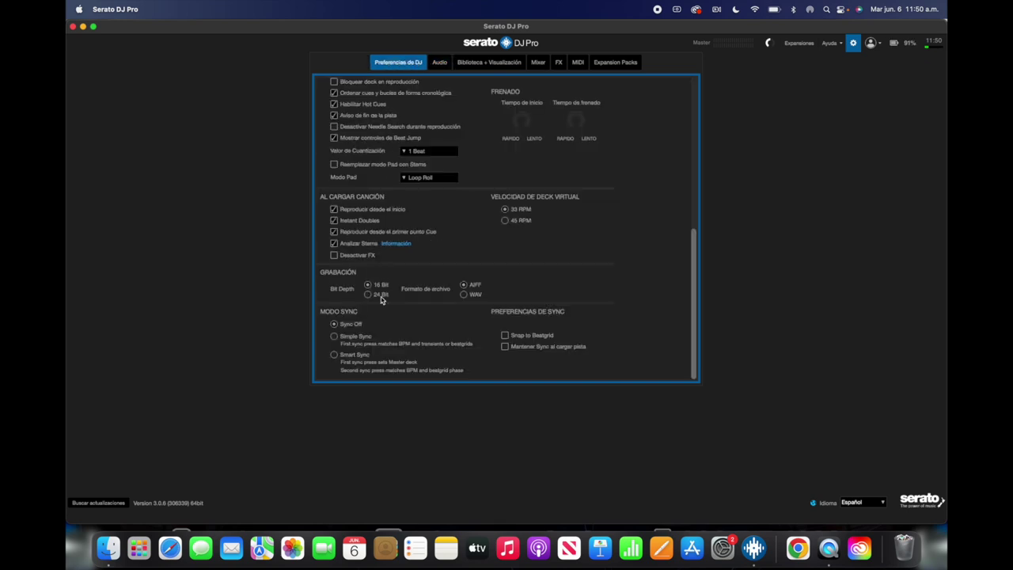
pyautogui.click(334, 336)
pyautogui.click(853, 43)
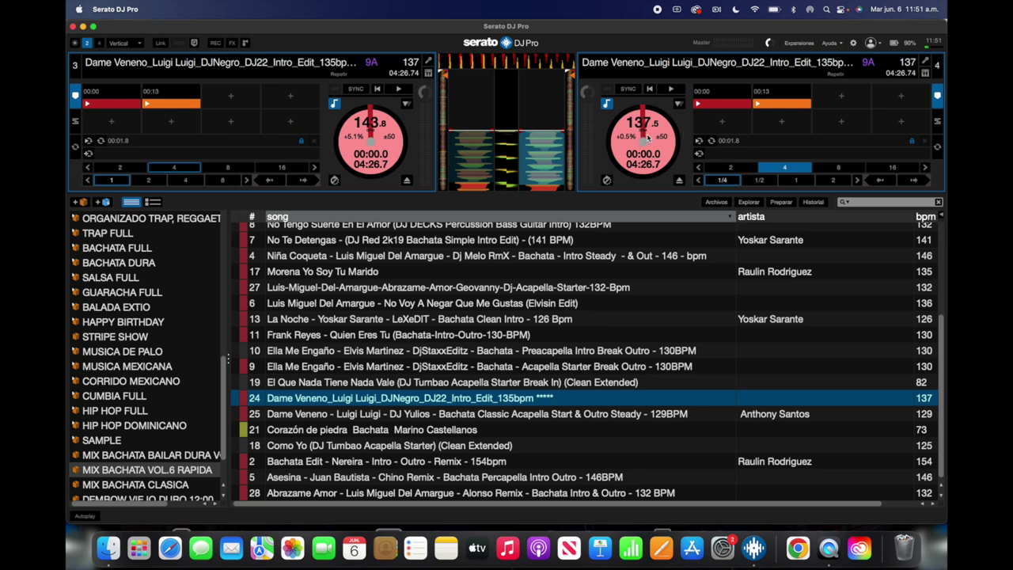
# Sync deck 3's tempo to deck 4 and recheck the Simple Sync option in the DJ preferences.
pyautogui.click(357, 90)
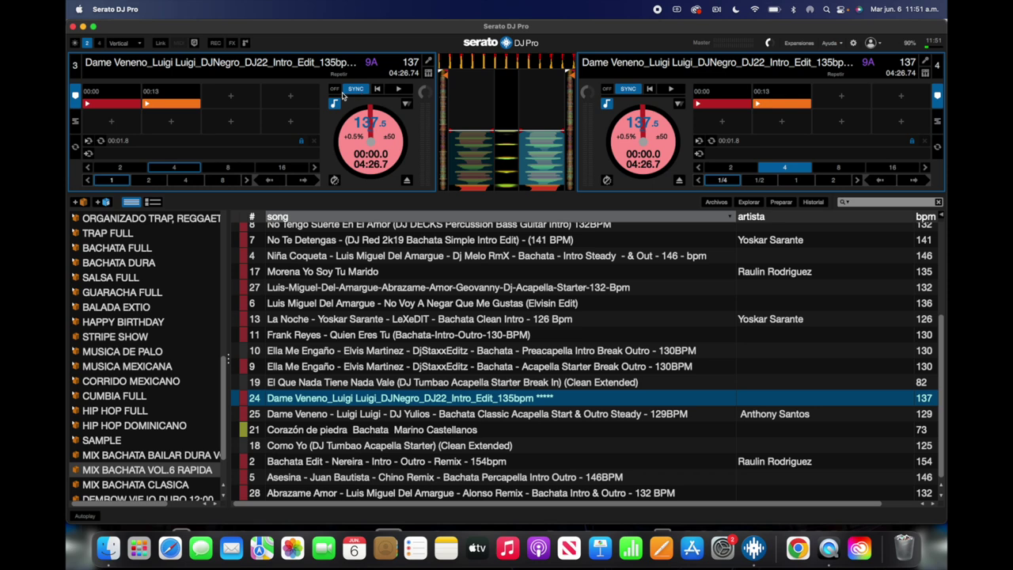
pyautogui.click(853, 42)
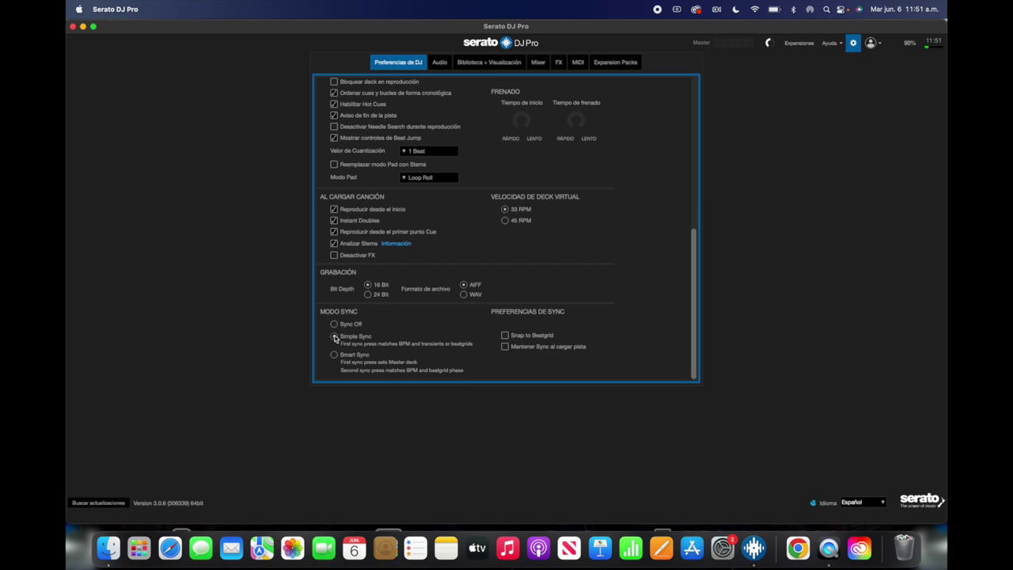
pyautogui.click(854, 44)
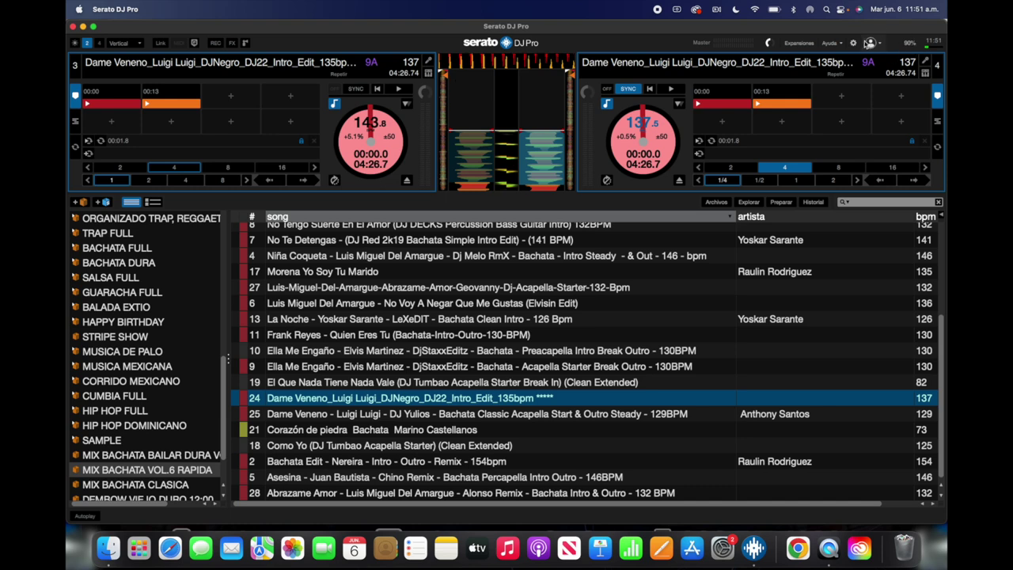
# Set the sync mode back to Sync Off, accepting that sync is disabled on all decks.
pyautogui.click(853, 43)
pyautogui.click(334, 325)
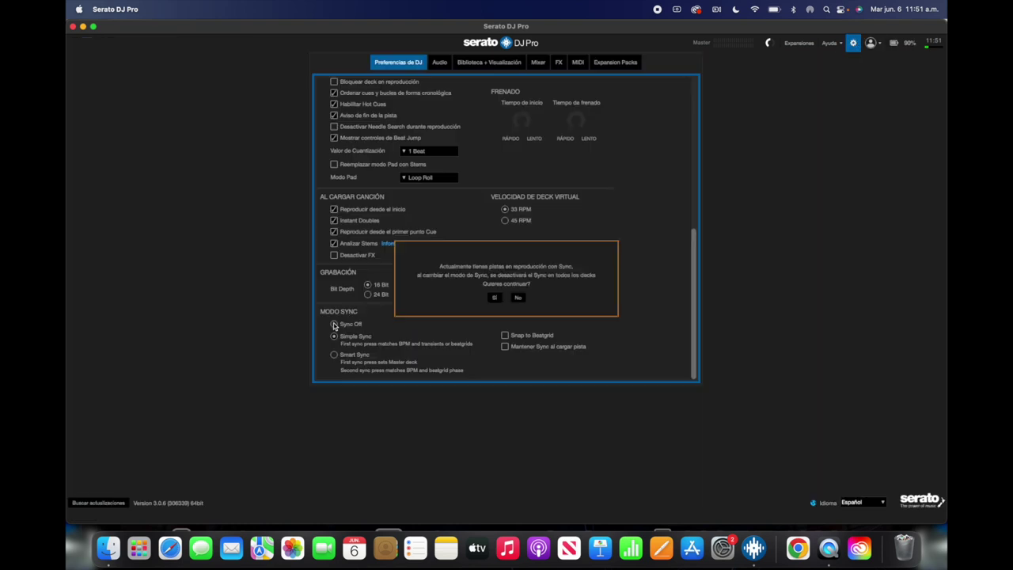
pyautogui.click(496, 300)
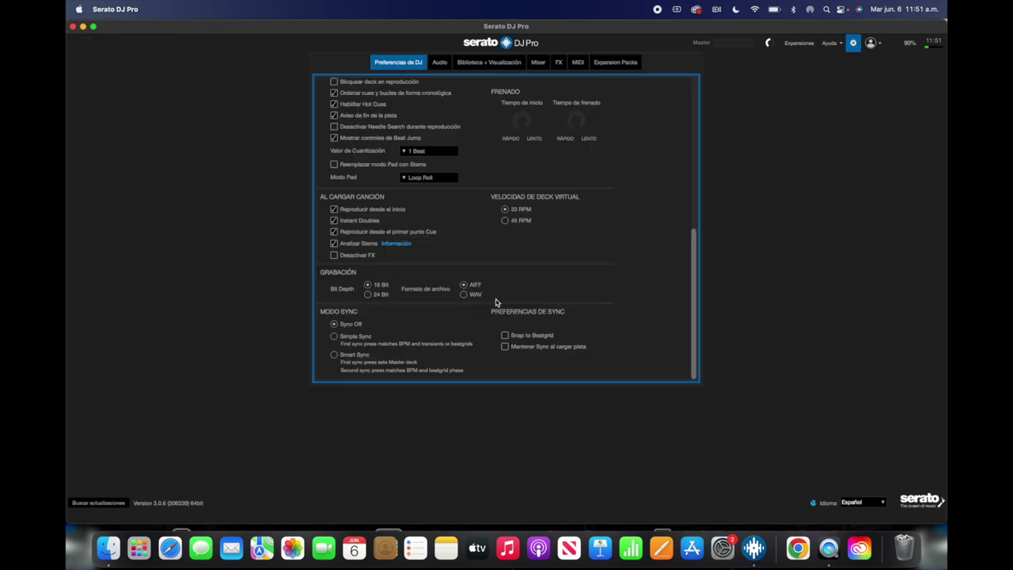
pyautogui.click(853, 43)
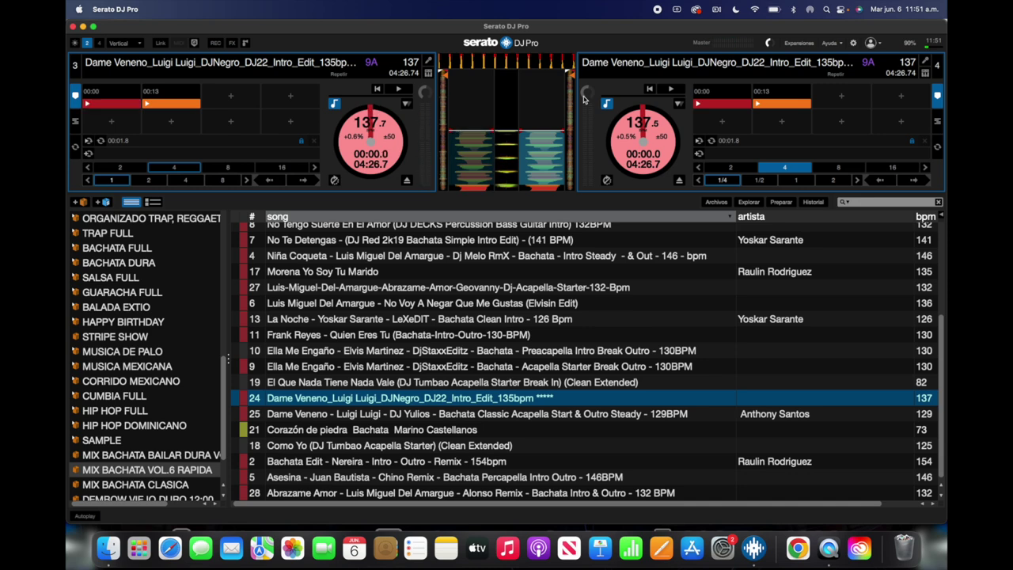
# Play "Dame Veneno" on deck 3 with a jump to its 00:13 cue, and replace it with "Quién Eres Tu".
pyautogui.press('w')
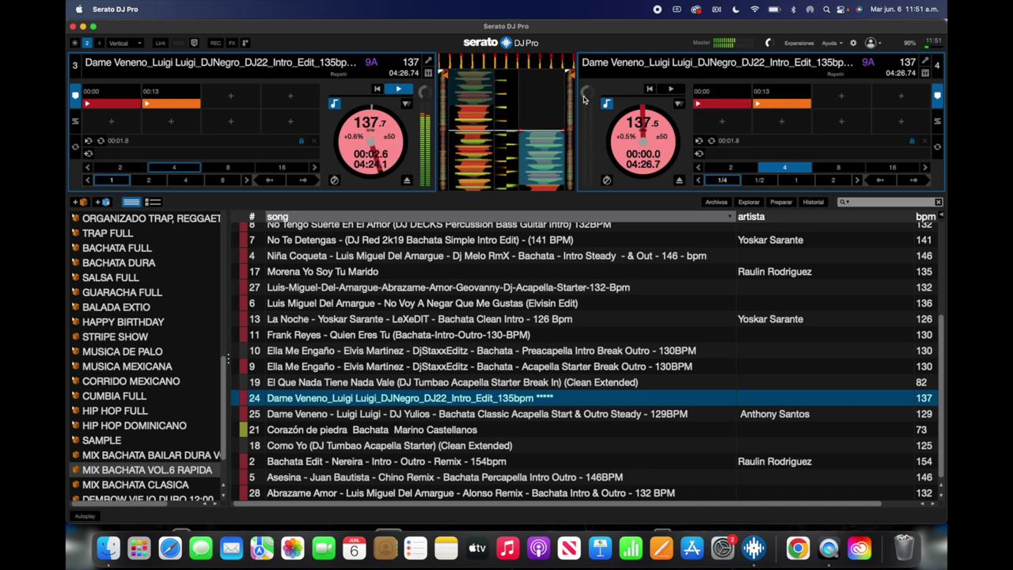
pyautogui.press('2')
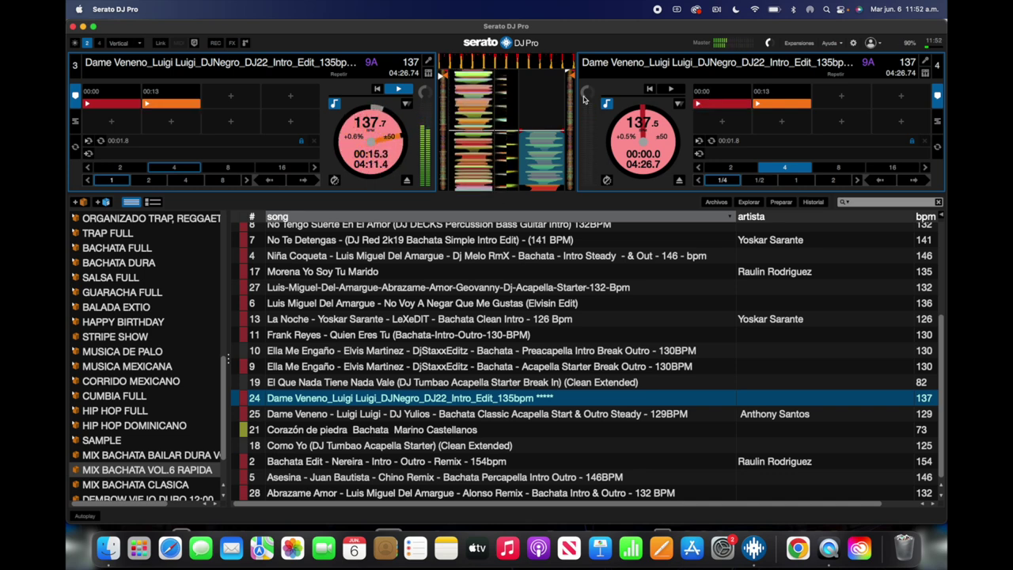
pyautogui.scroll(3, 424, 302)
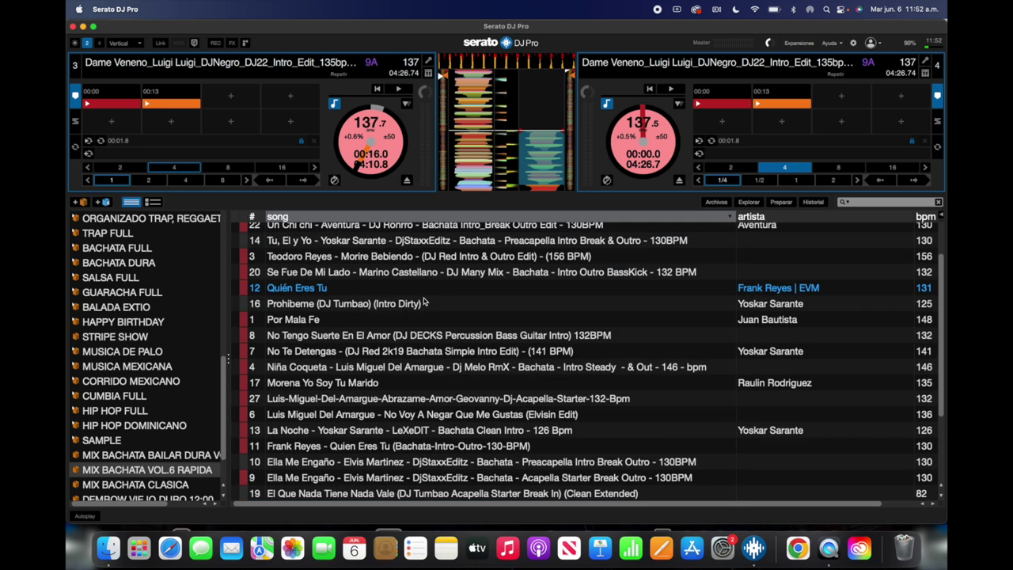
pyautogui.scroll(3, 424, 302)
pyautogui.click(373, 343)
pyautogui.hotkey('shift', 'Left')
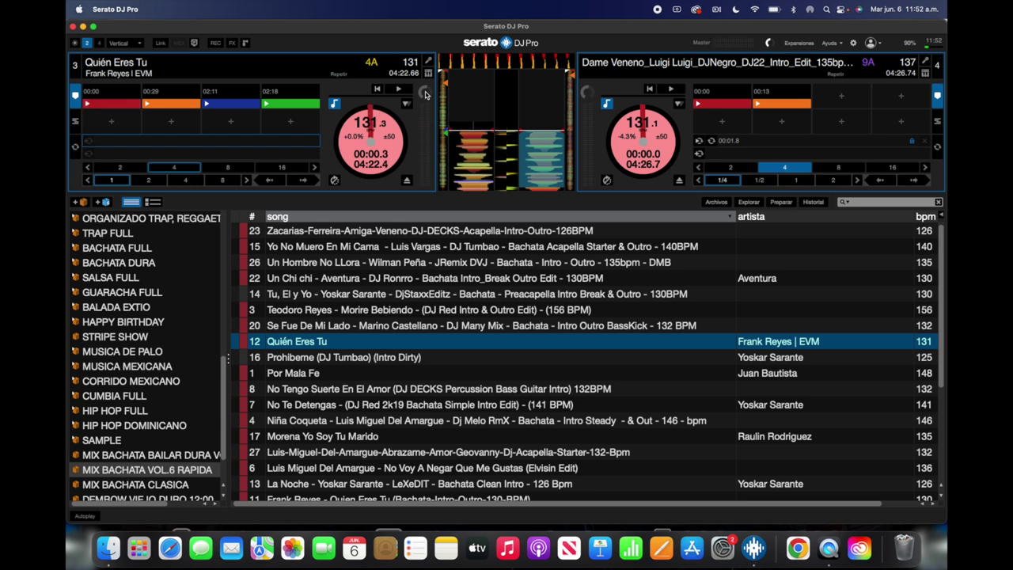
# Play "Quién Eres Tu" on deck 3 and mix in the looped "Dame Veneno" on deck 4 from its 00:00 cue.
pyautogui.press('w')
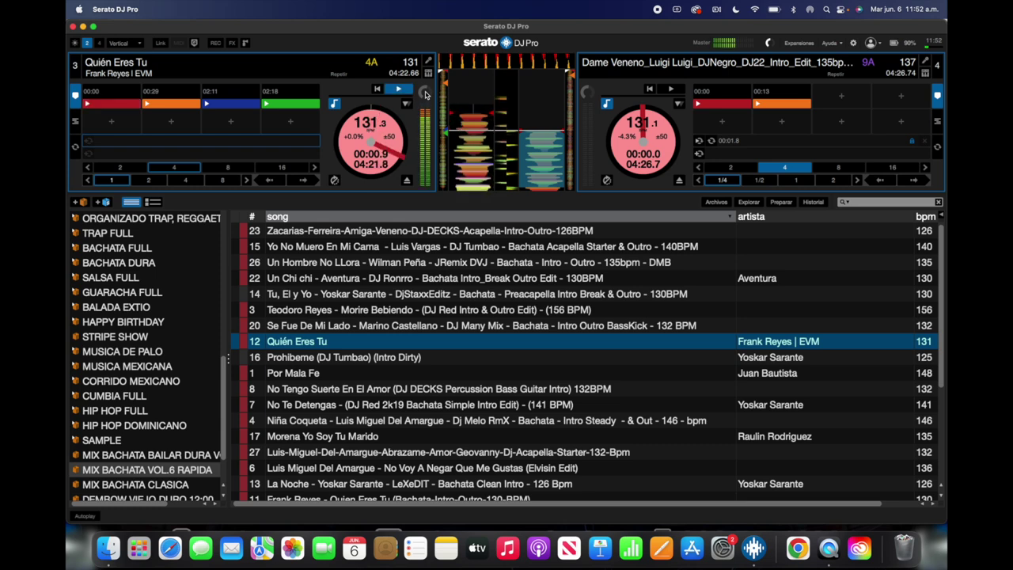
pyautogui.press('6')
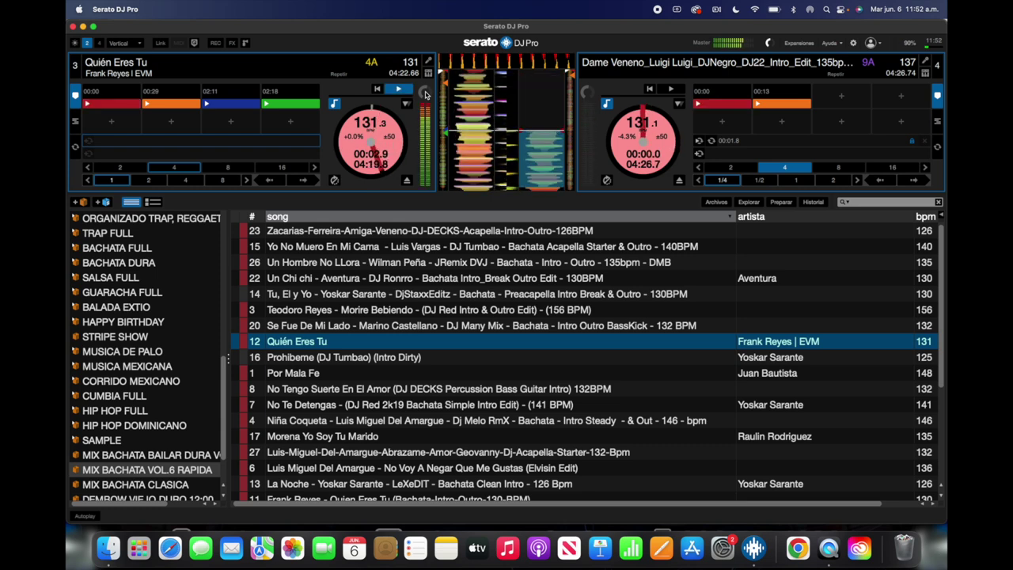
pyautogui.press('6')
pyautogui.press('s')
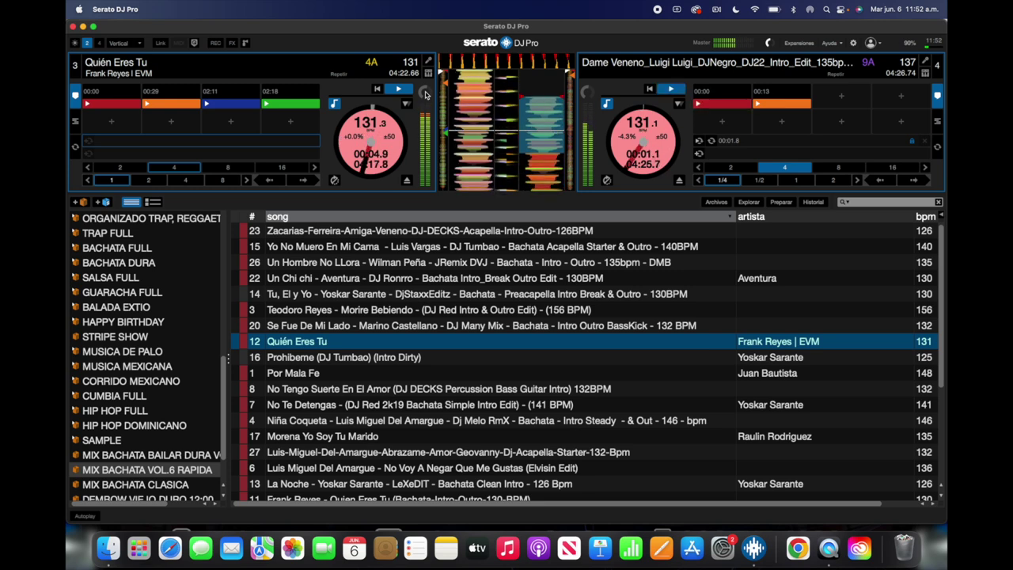
# Retrigger the 00:00 cue of "Quién Eres Tu" on deck 3 during the mix, and stop both decks.
pyautogui.press('6')
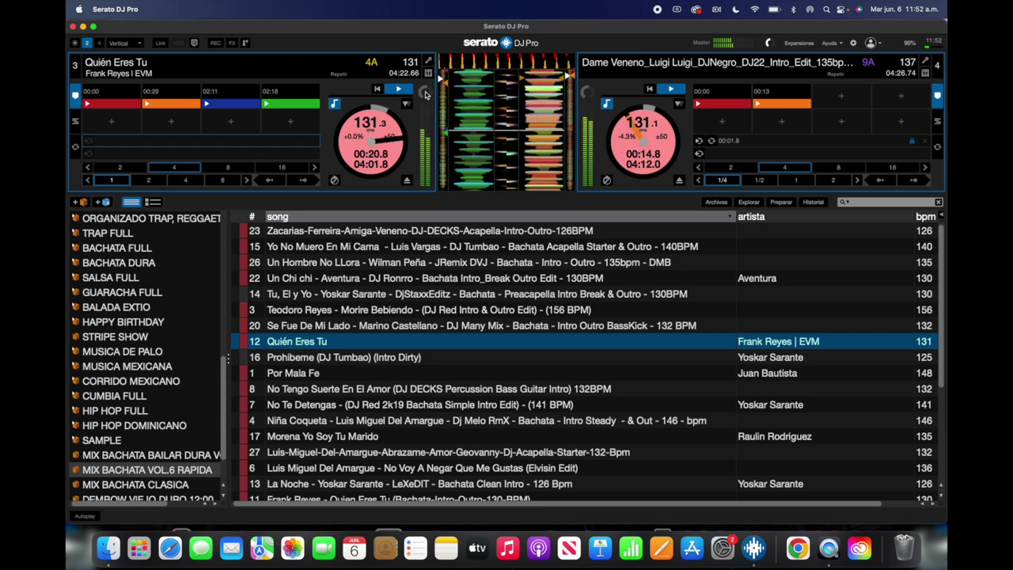
pyautogui.press('1')
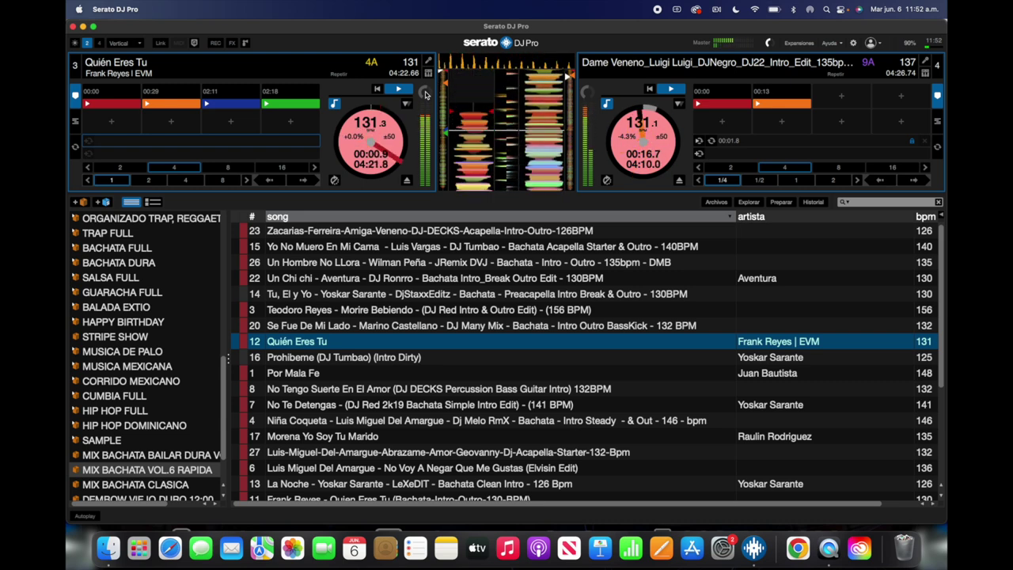
pyautogui.press('s')
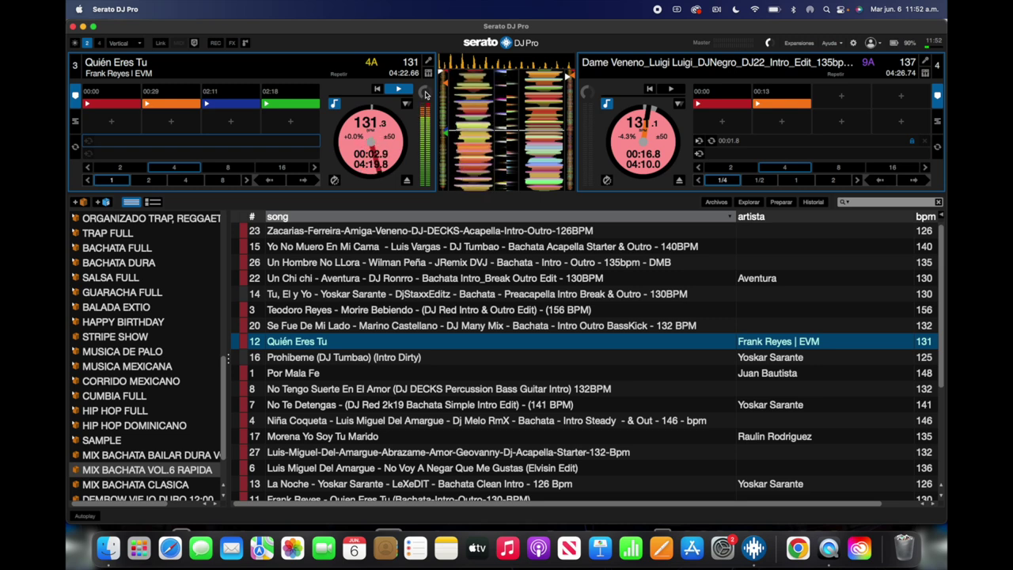
pyautogui.press('w')
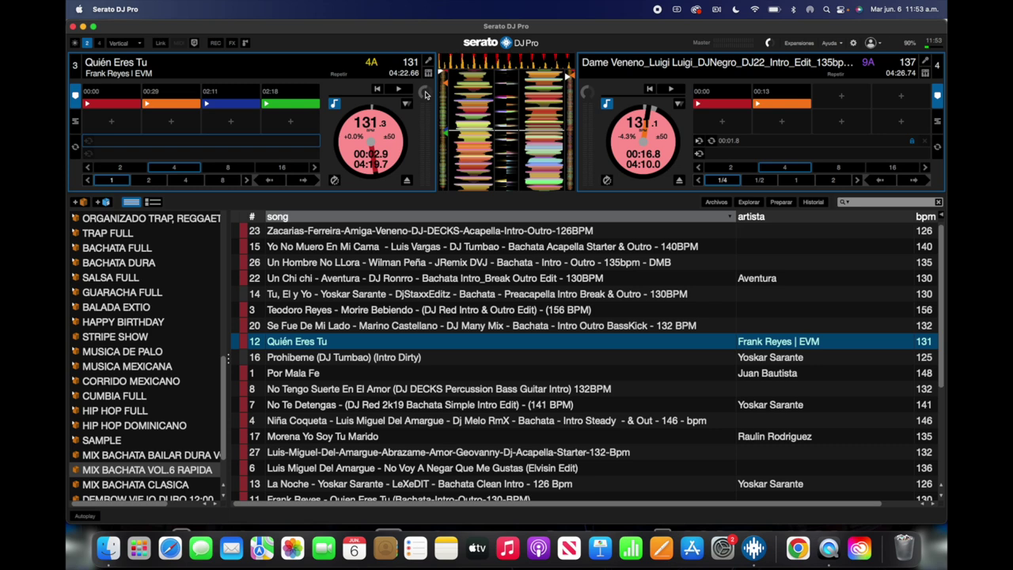
# Load "94 Wisin - Gitana [Dj Ale '12]" from the CLASICO DURO crate onto deck 3.
pyautogui.scroll(-2, 139, 350)
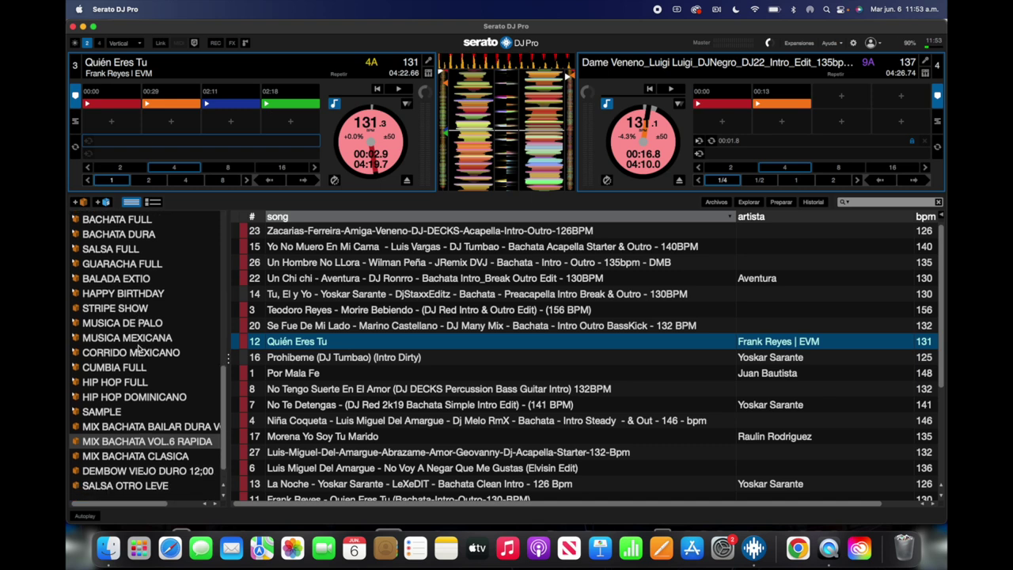
pyautogui.scroll(6, 139, 349)
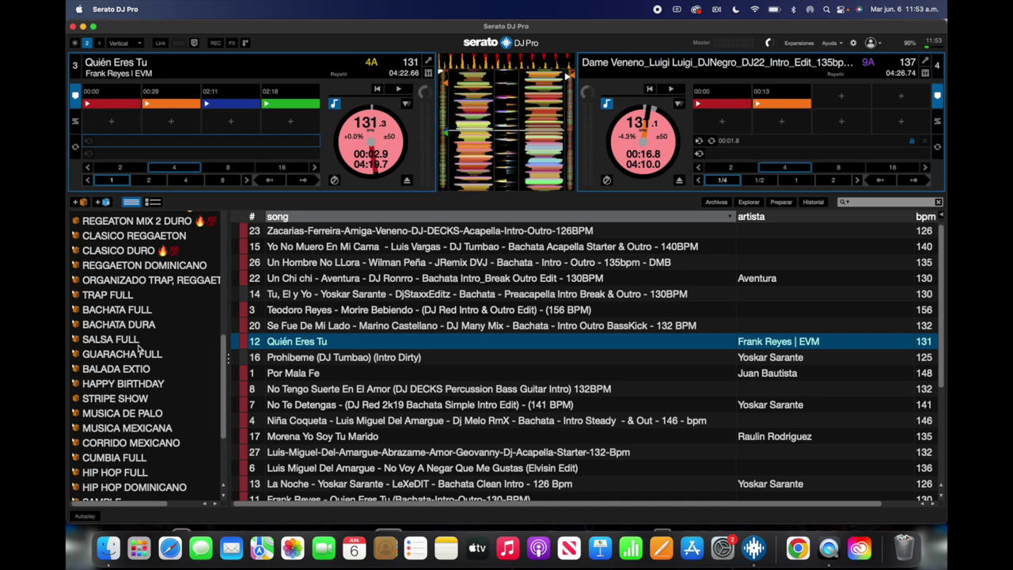
pyautogui.scroll(1, 163, 286)
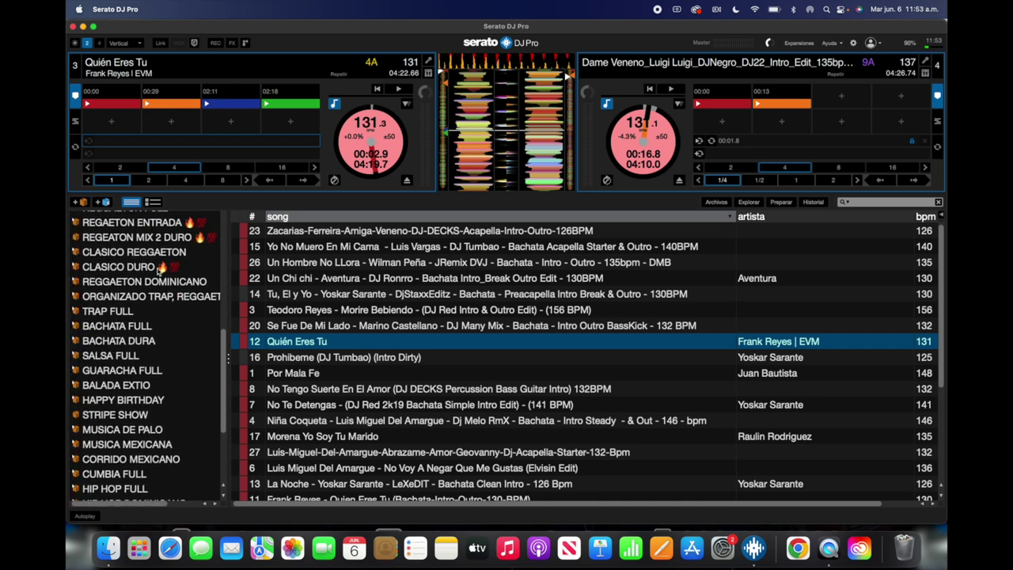
pyautogui.click(158, 269)
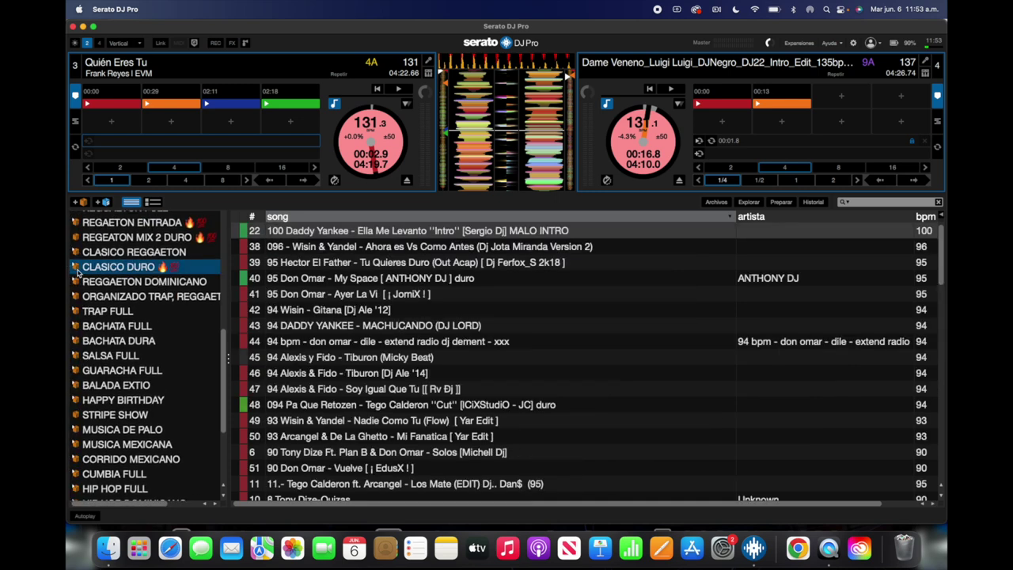
pyautogui.click(292, 314)
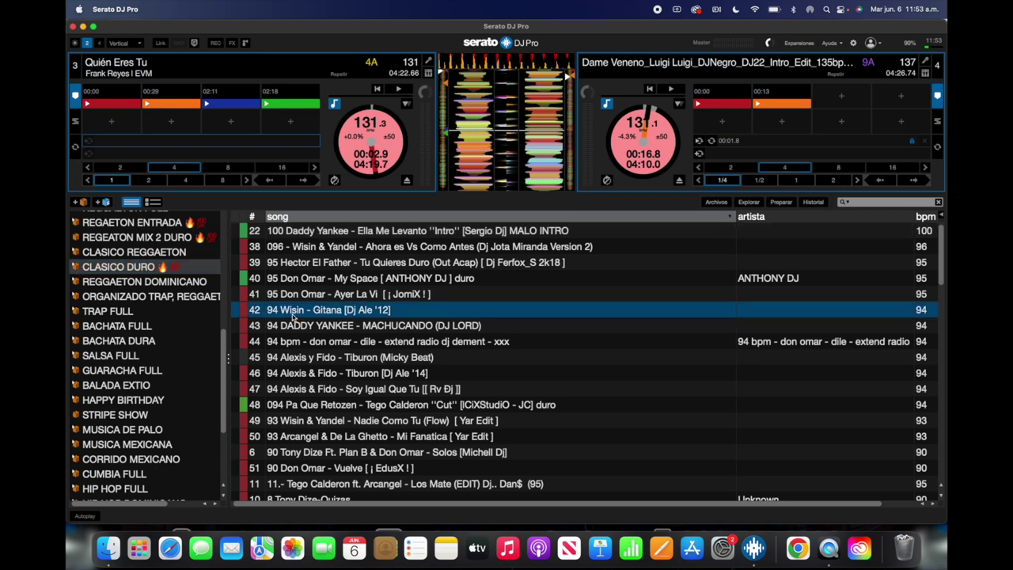
pyautogui.hotkey('shift', 'Left')
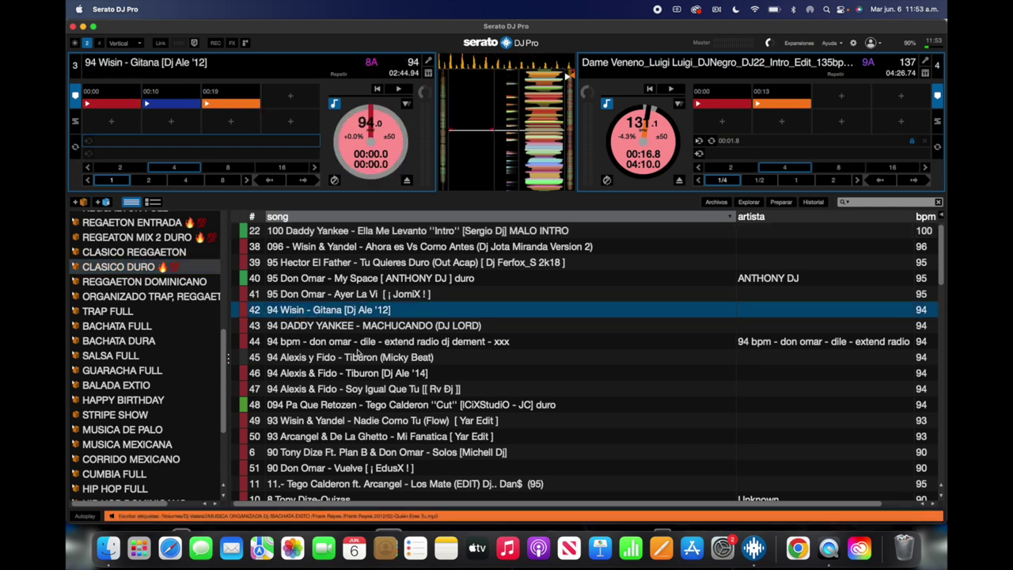
# Load "95 Don Omar - Ayer La Vi [ ¡ JomiX ! ]" onto deck 4.
pyautogui.scroll(-3, 349, 341)
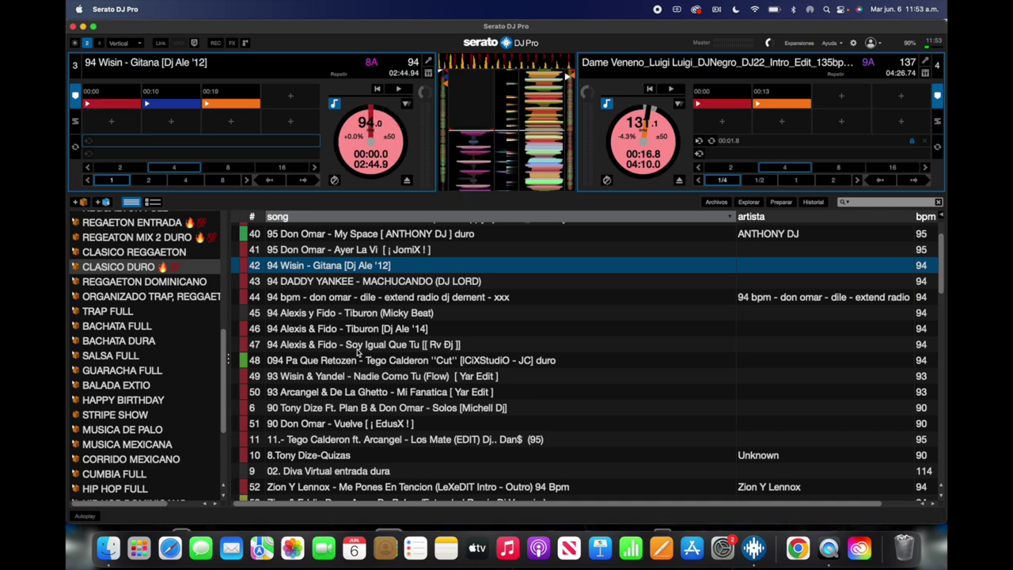
pyautogui.click(612, 250)
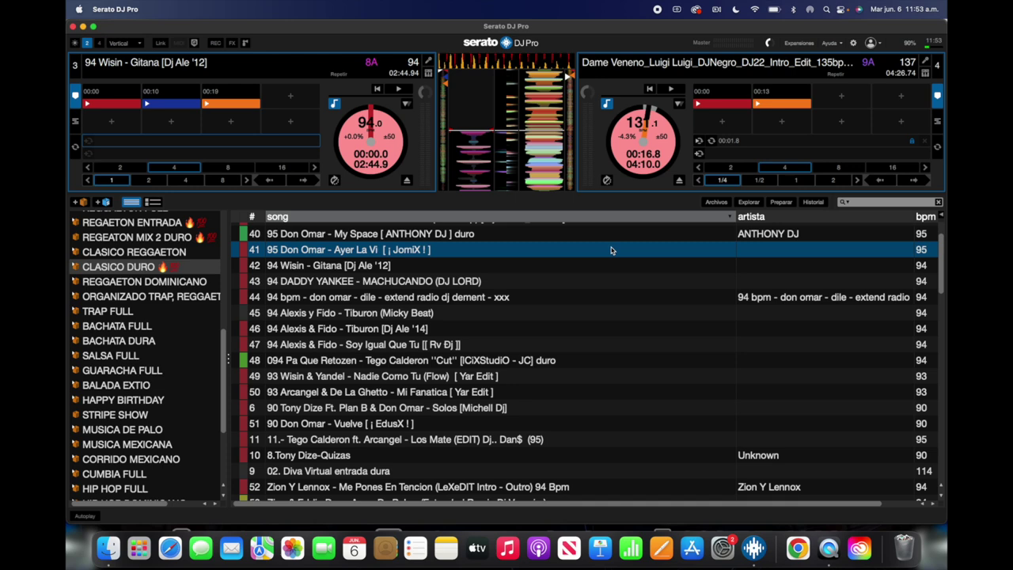
pyautogui.hotkey('shift', 'Right')
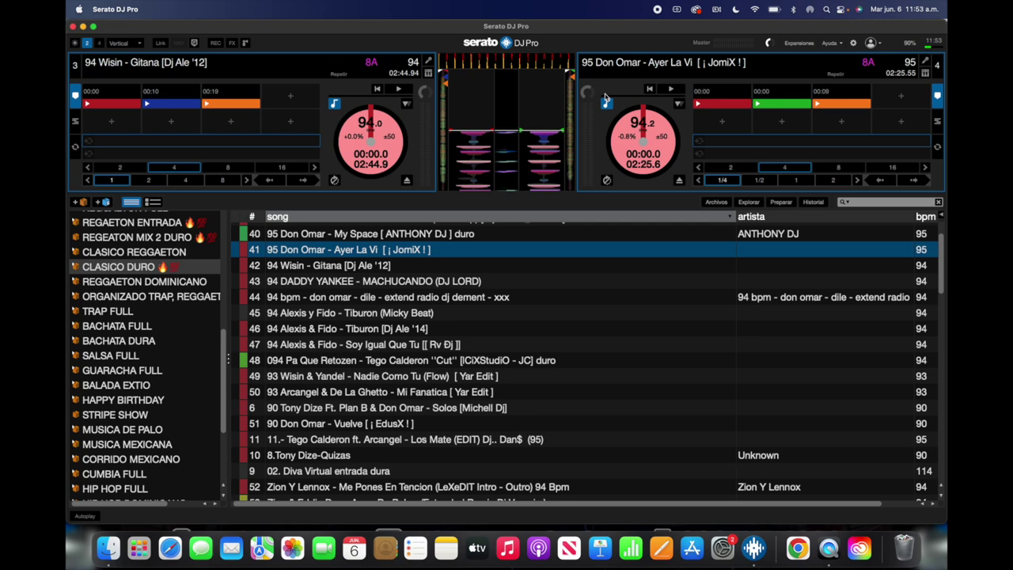
# Move deck 3 to its orange 00:19 cue and engage a 4-beat loop on deck 4.
pyautogui.press('3')
pyautogui.press('3')
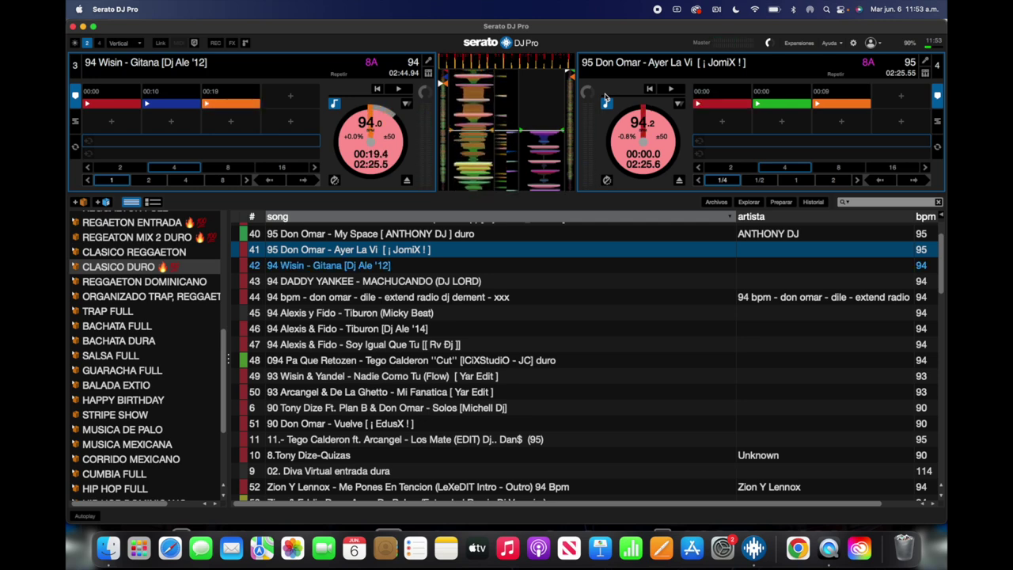
pyautogui.press("'")
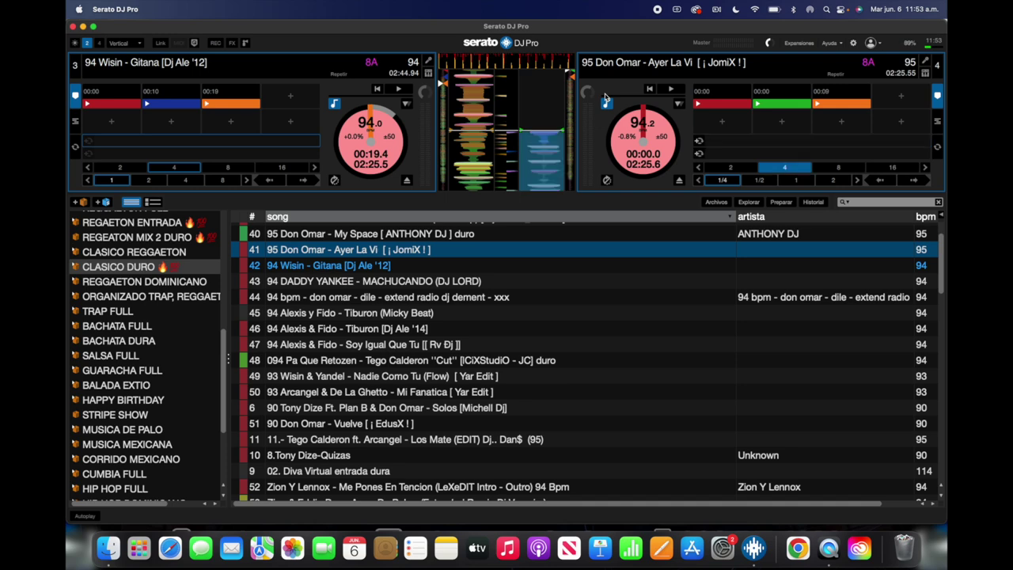
# Delete the green 00:00 cue on deck 4 and trigger its red 00:00 cue in time with deck 3.
pyautogui.click(807, 89)
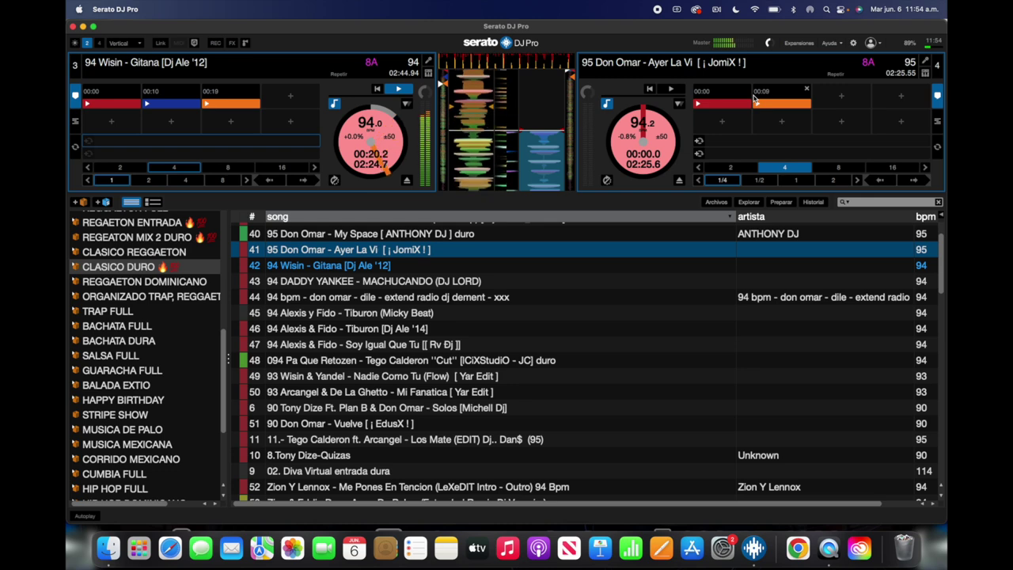
pyautogui.press('6')
pyautogui.press('6')
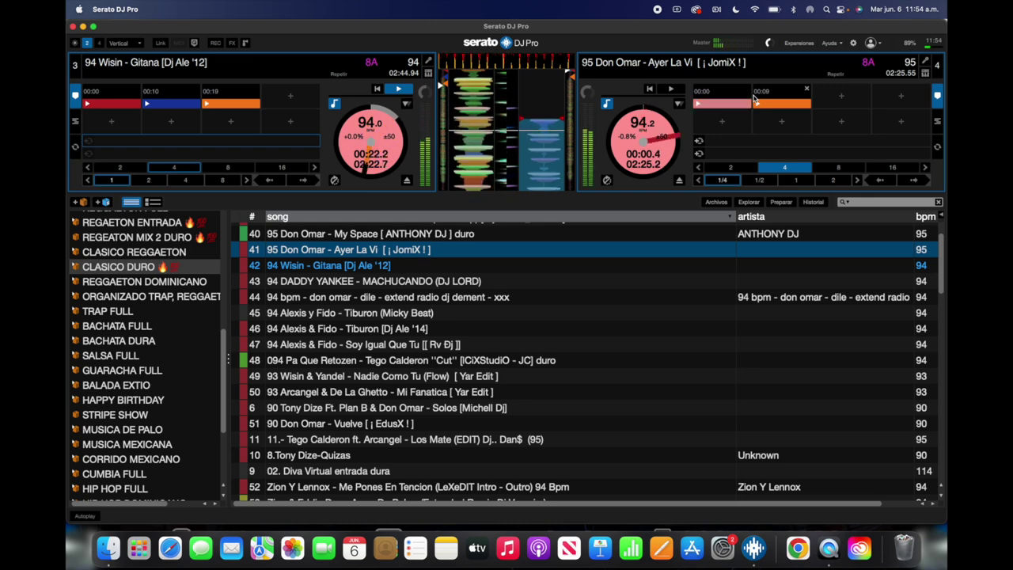
# Start deck 4 in its 4-beat loop alongside deck 3, then release the loop so both tracks play together.
pyautogui.press('s')
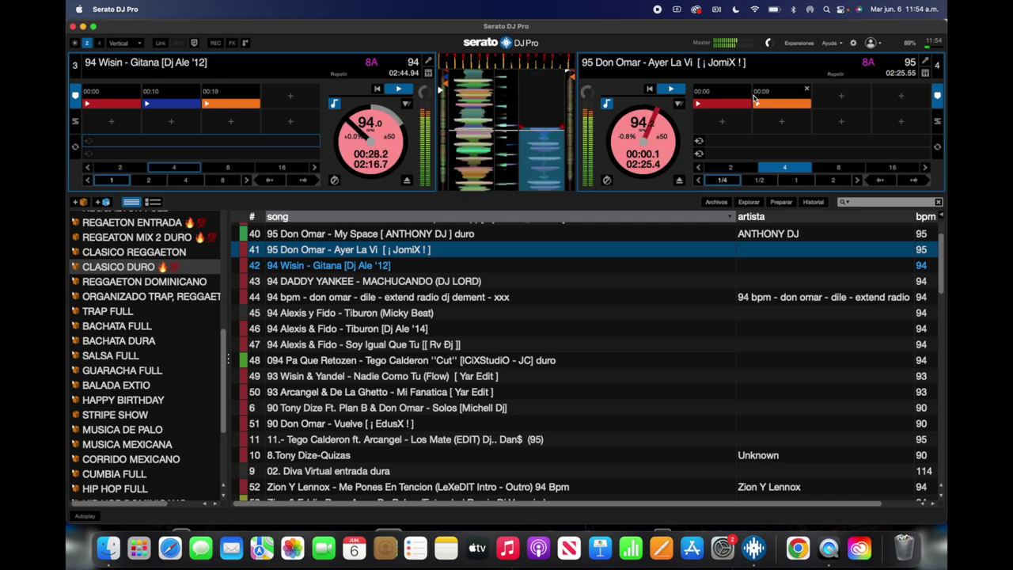
pyautogui.press("'")
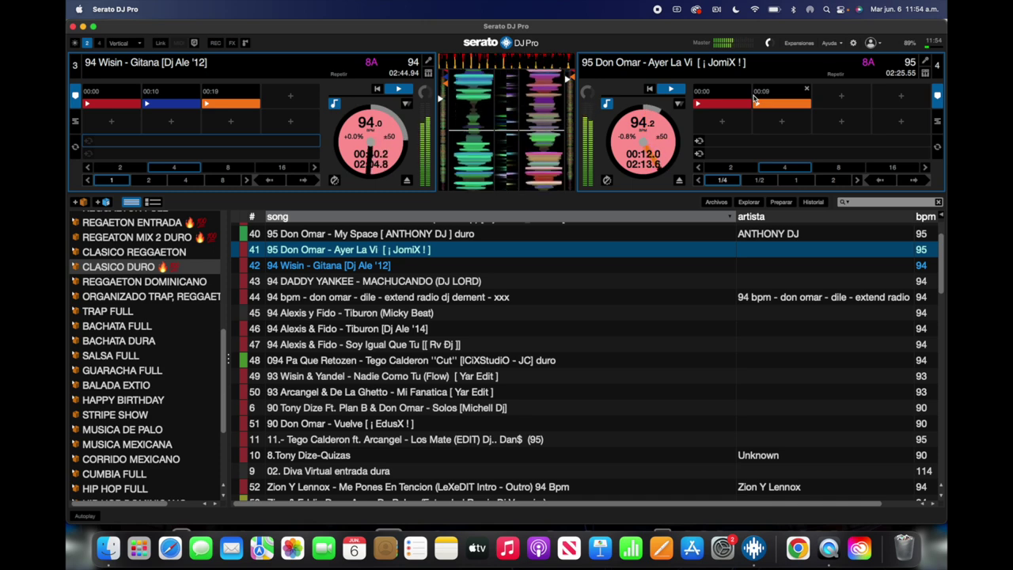
pyautogui.press('space')
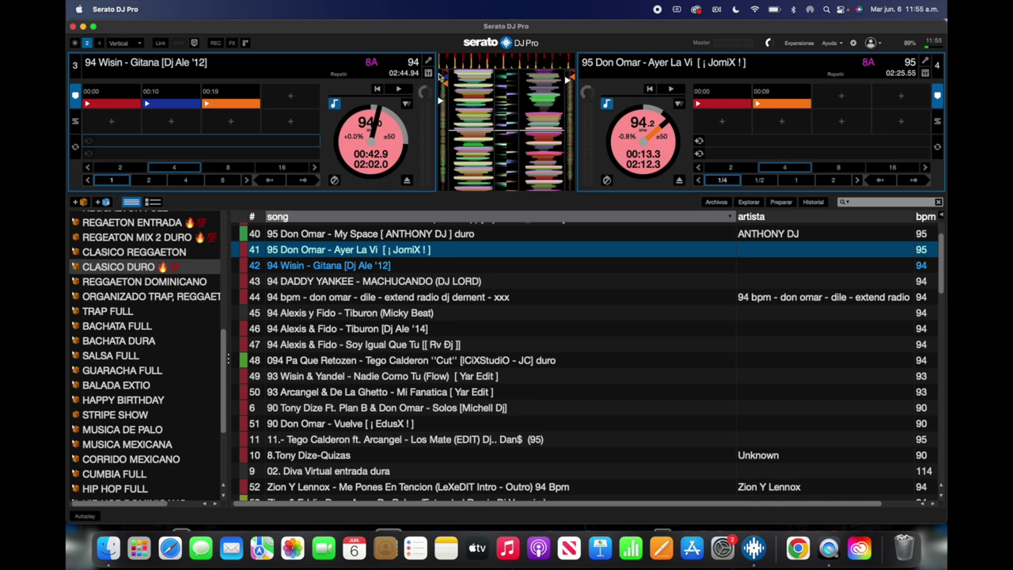
# Jump deck 3's playback position to about 01:22 in "94 Wisin - Gitana [Dj Ale '12]".
pyautogui.click(438, 131)
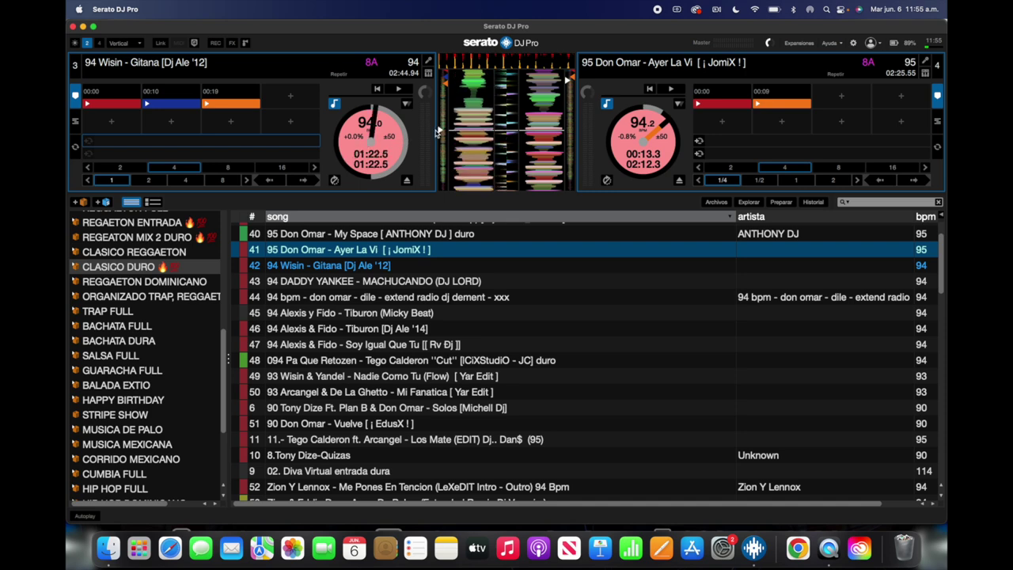
pyautogui.click(439, 131)
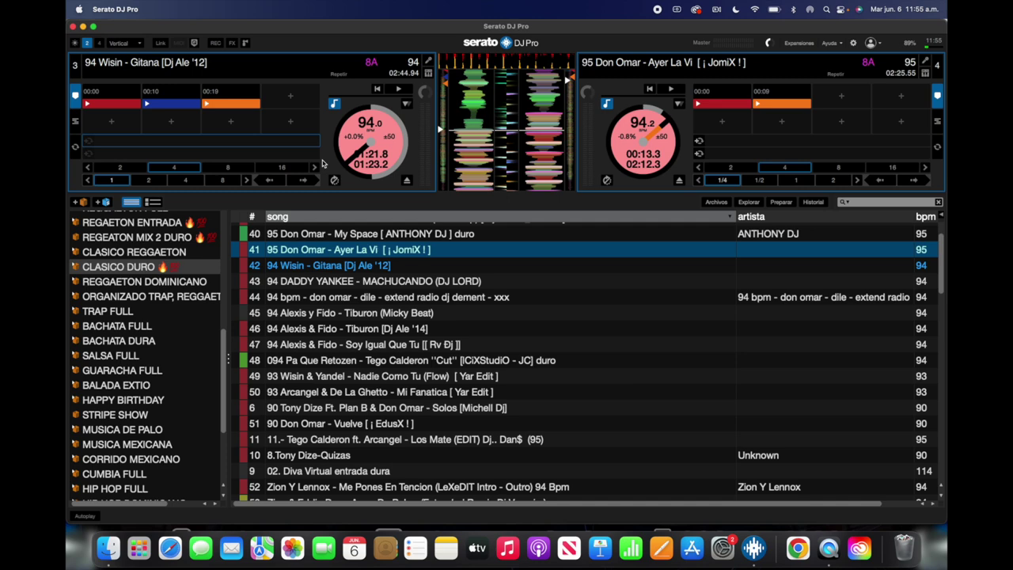
# Load "Sufriendo Por Ella(720p) duro" from the MERENGUE RITMO PARA crate inside MERENGUE 2 onto deck 3.
pyautogui.scroll(3, 138, 304)
pyautogui.scroll(1, 138, 303)
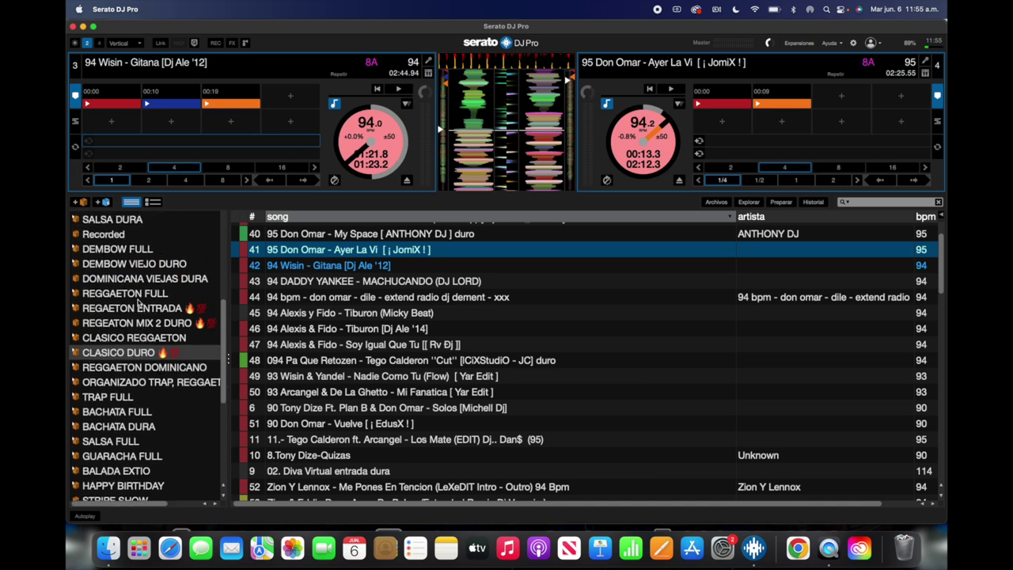
pyautogui.scroll(1, 139, 303)
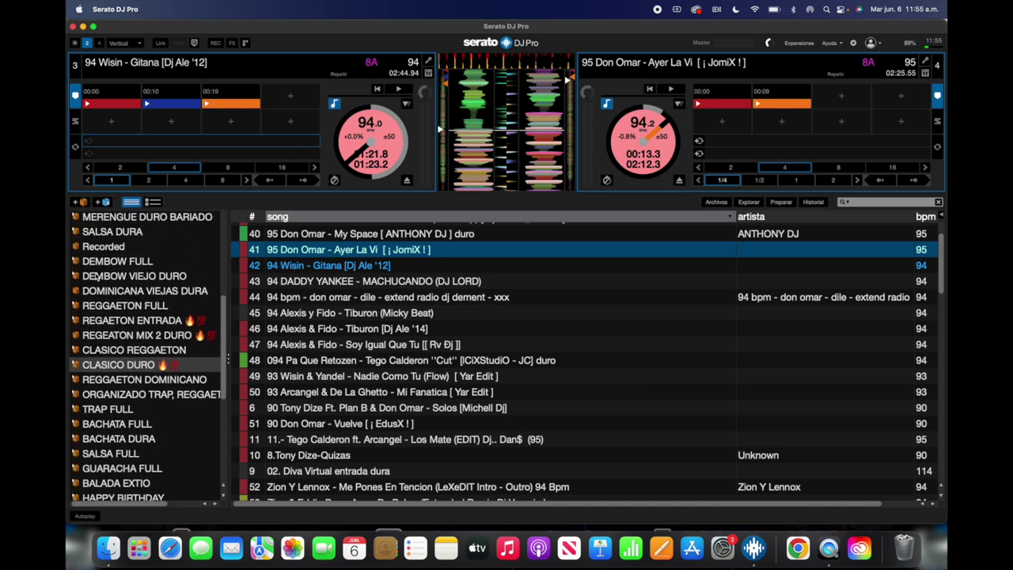
pyautogui.scroll(-5, 143, 292)
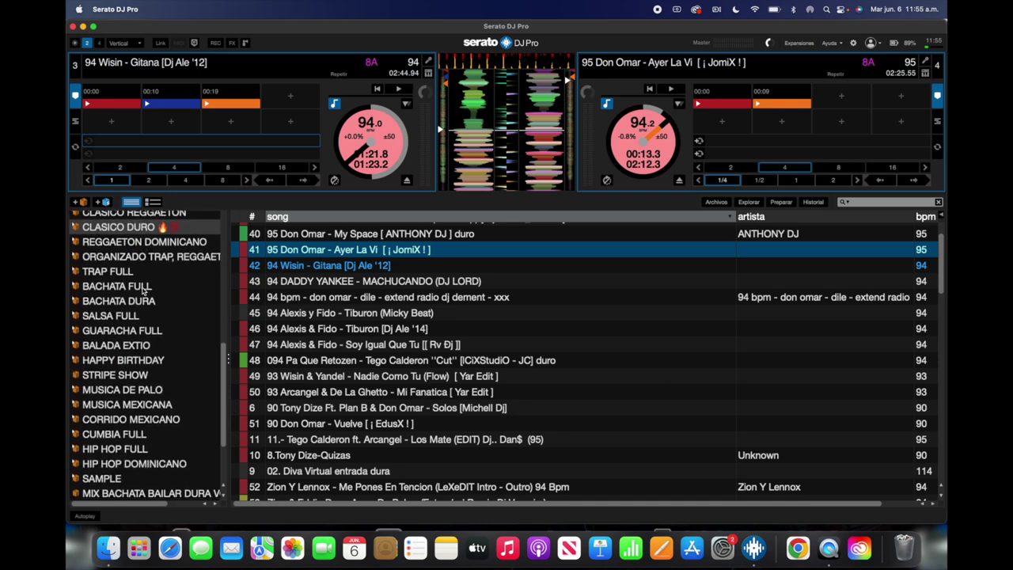
pyautogui.scroll(-5, 144, 291)
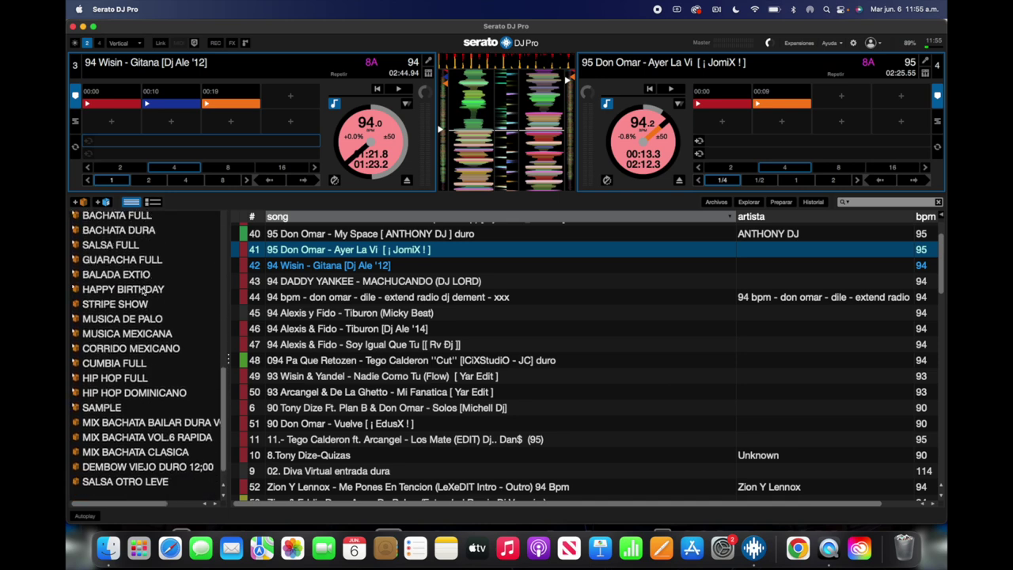
pyautogui.scroll(15, 143, 292)
pyautogui.click(76, 307)
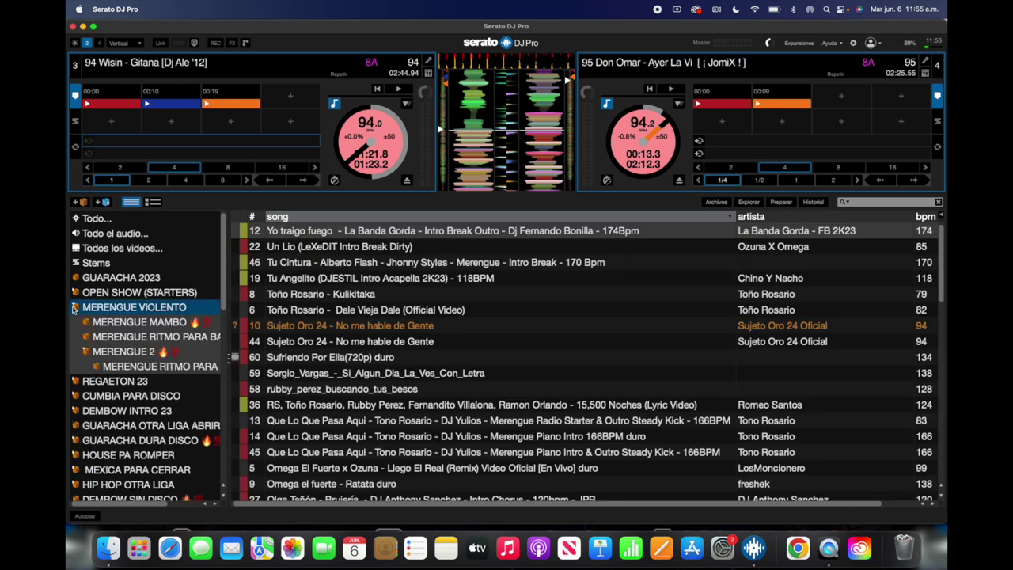
pyautogui.click(130, 367)
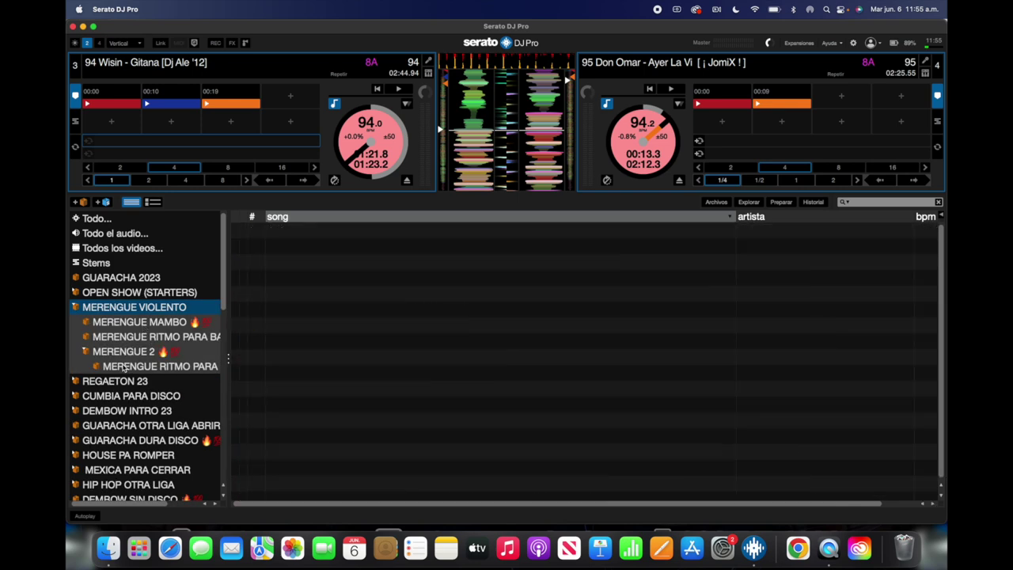
pyautogui.click(350, 315)
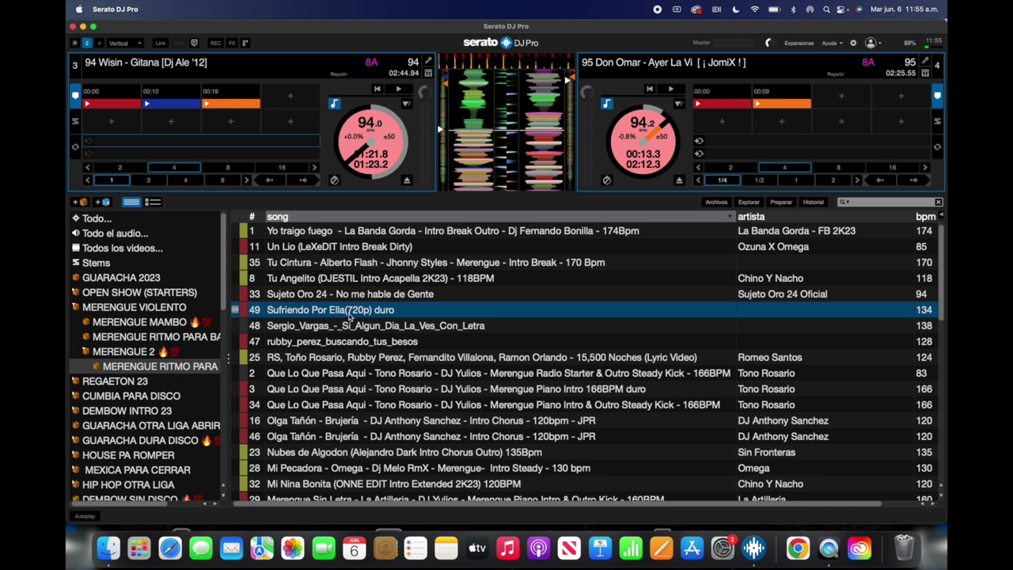
pyautogui.hotkey('shift', 'Left')
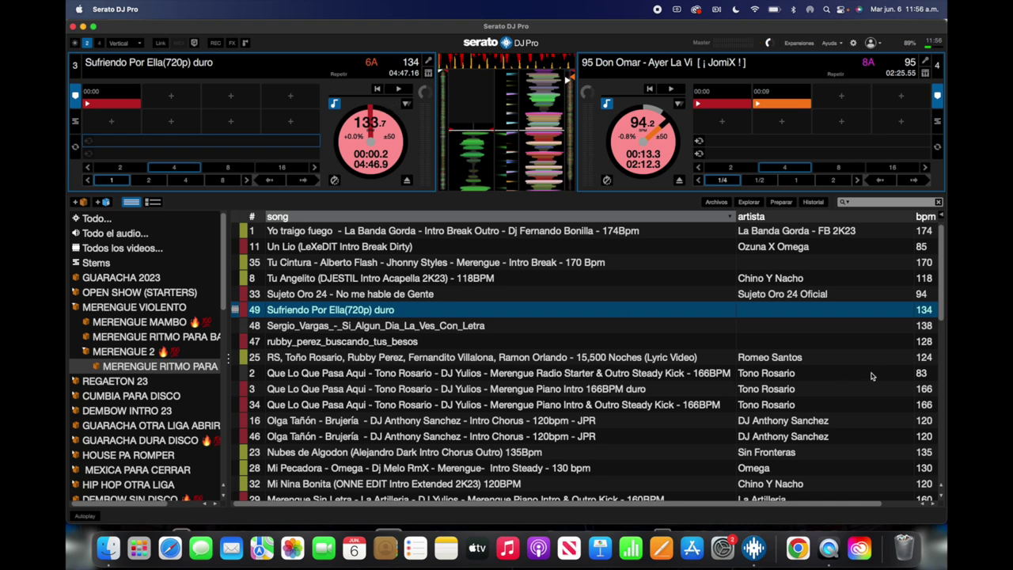
# Load "Olga Tañón - Brujería - DJ Anthony Sanchez - Intro Chorus - 120bpm - JPR" onto deck 4.
pyautogui.click(860, 323)
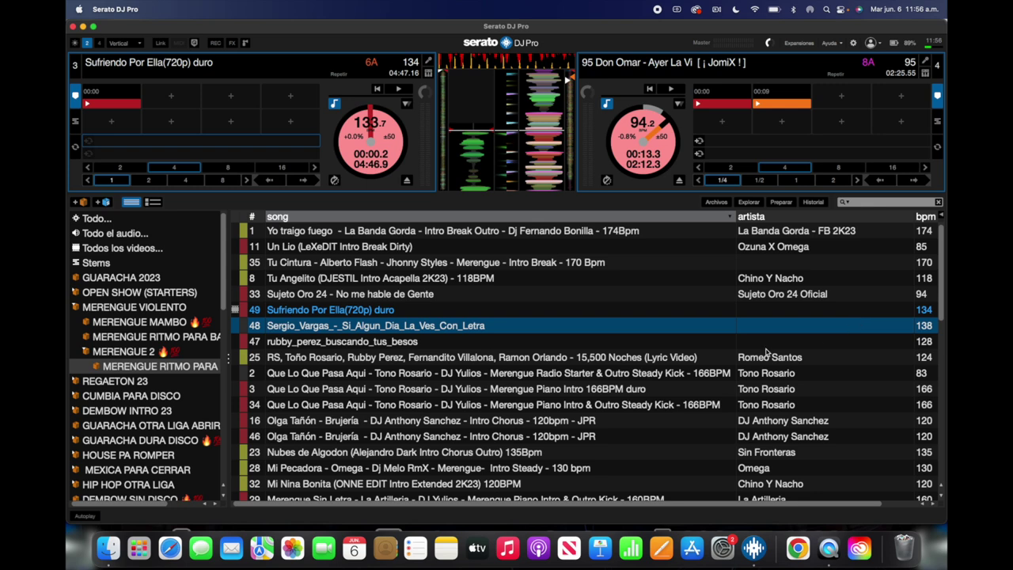
pyautogui.scroll(-1, 684, 358)
pyautogui.scroll(-1, 684, 358)
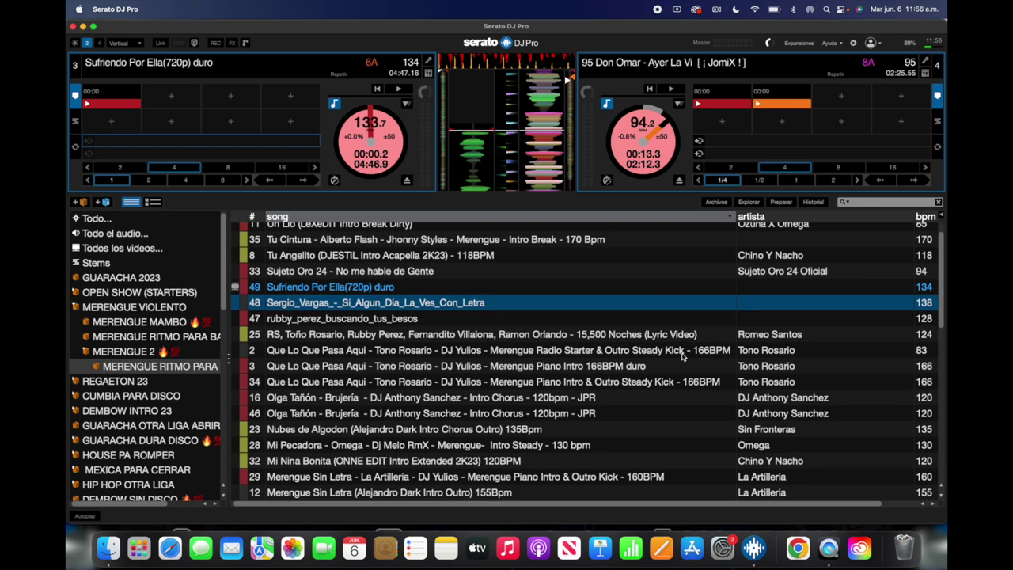
pyautogui.click(689, 418)
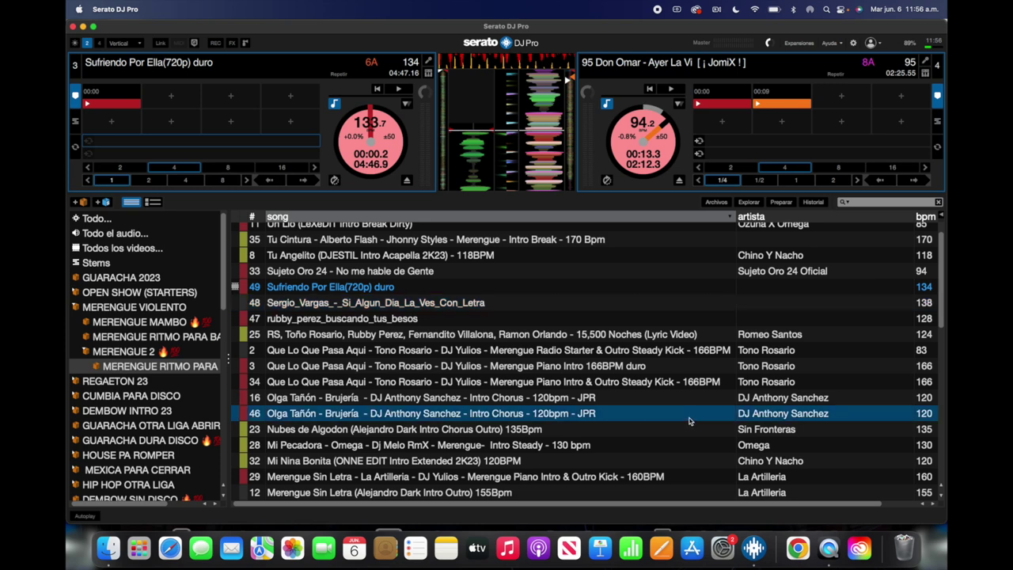
pyautogui.hotkey('shift', 'Right')
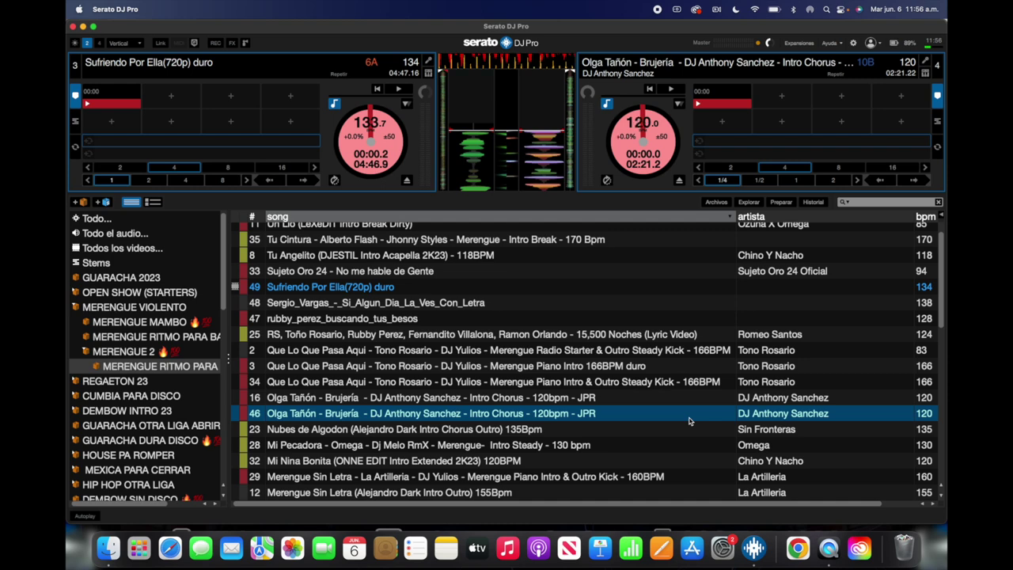
# Load "Nubes de Algodon (Alejandro Dark Intro Chorus Outro) 135Bpm" onto deck 4.
pyautogui.scroll(-4, 706, 393)
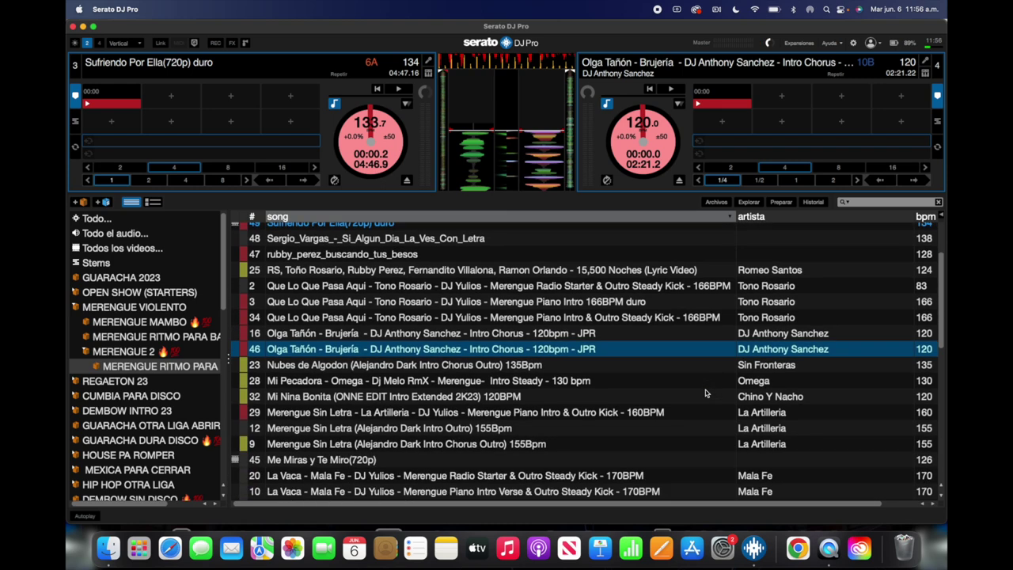
pyautogui.click(654, 365)
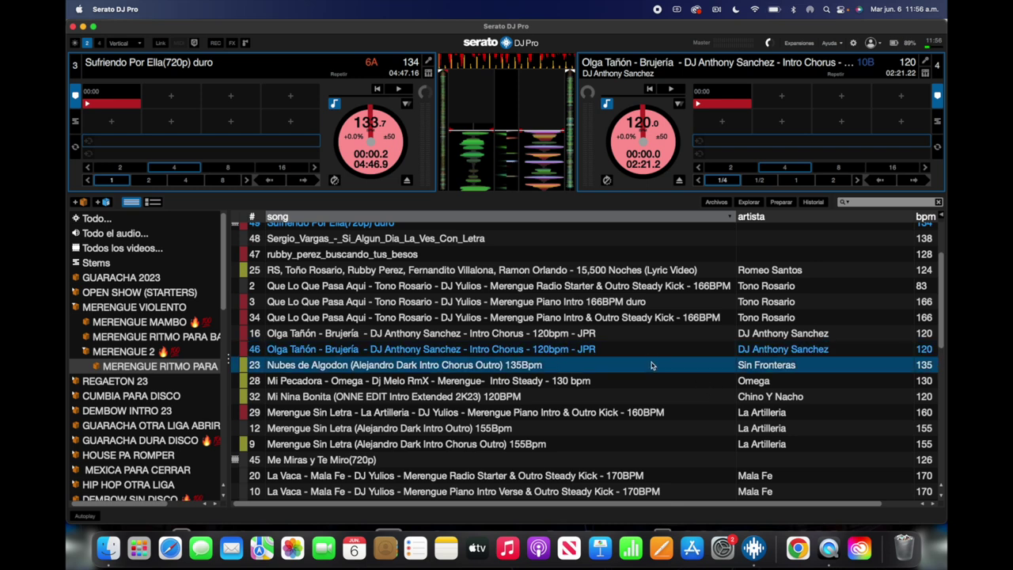
pyautogui.hotkey('shift', 'Right')
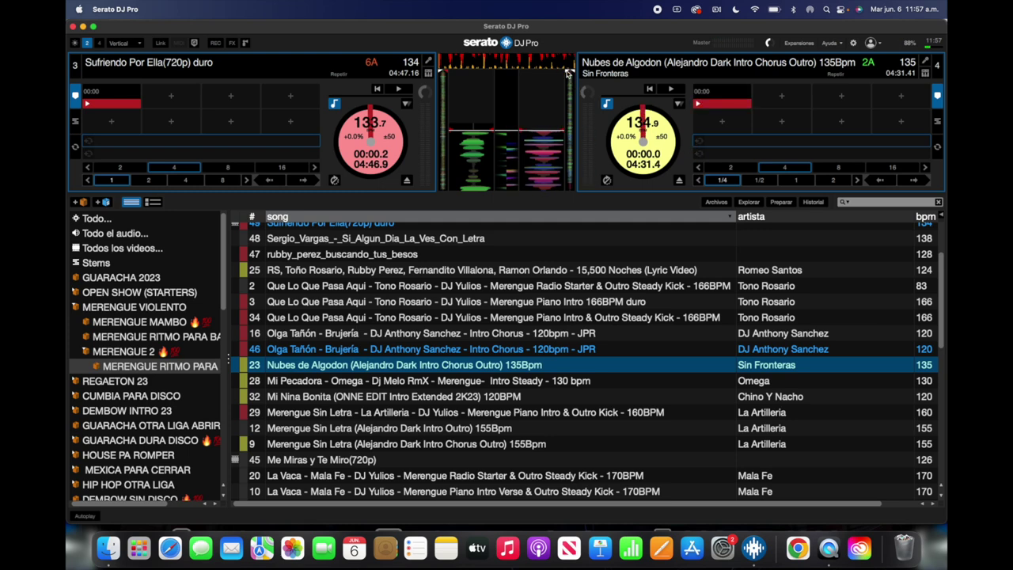
# Play deck 4 from near its start, set an orange cue at 00:12 and audition it.
pyautogui.click(568, 72)
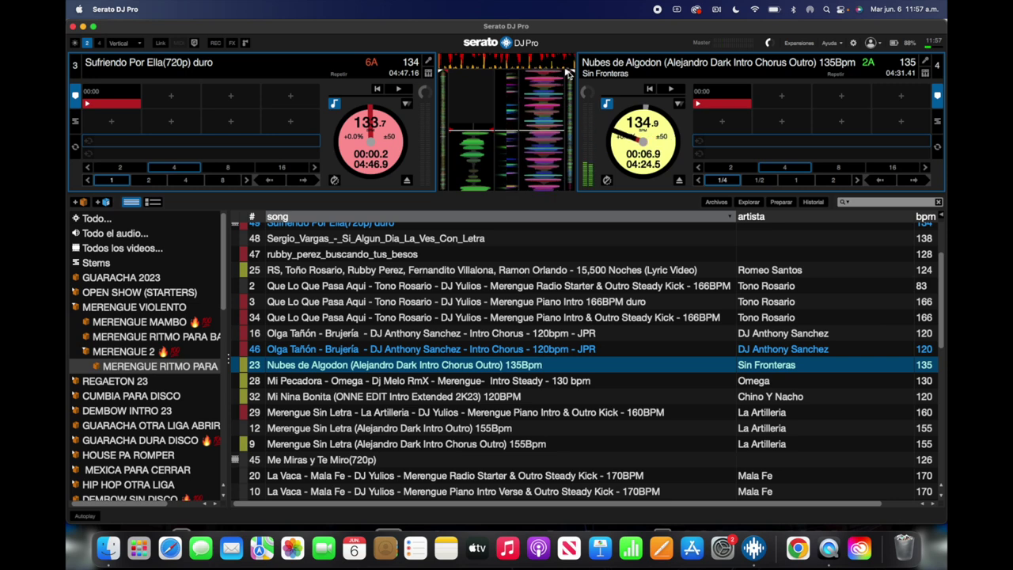
pyautogui.press('s')
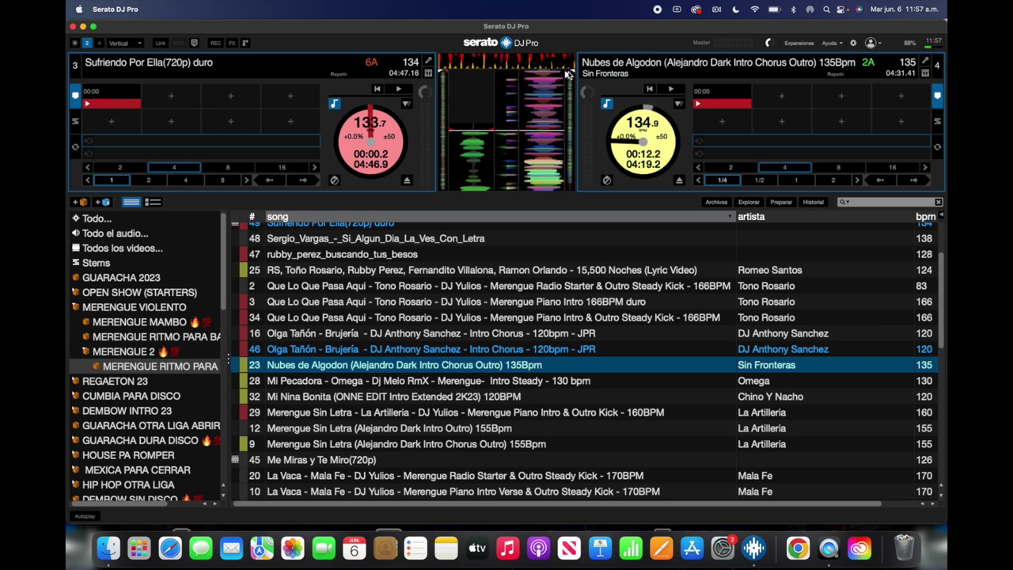
pyautogui.press('7')
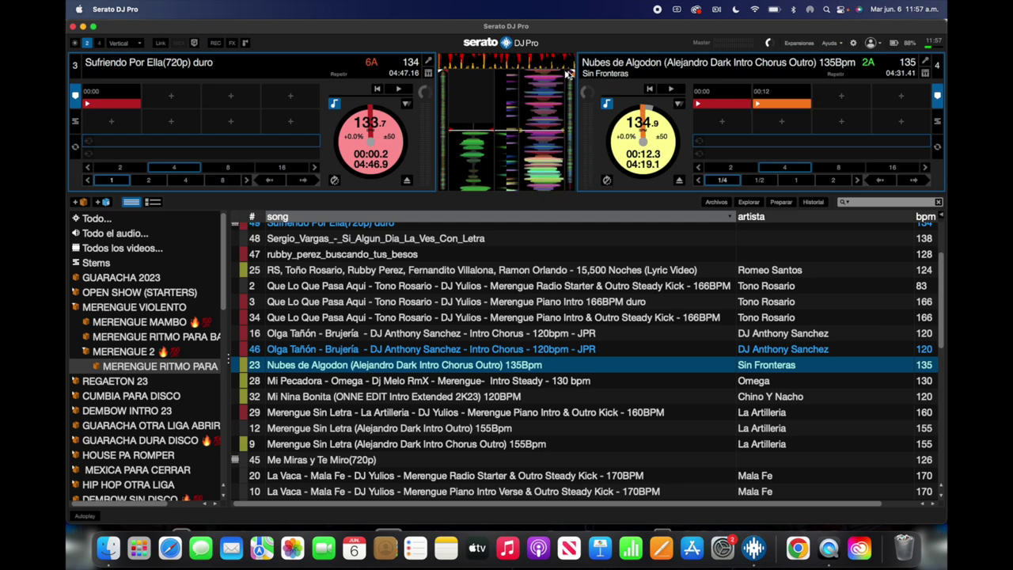
pyautogui.press('7')
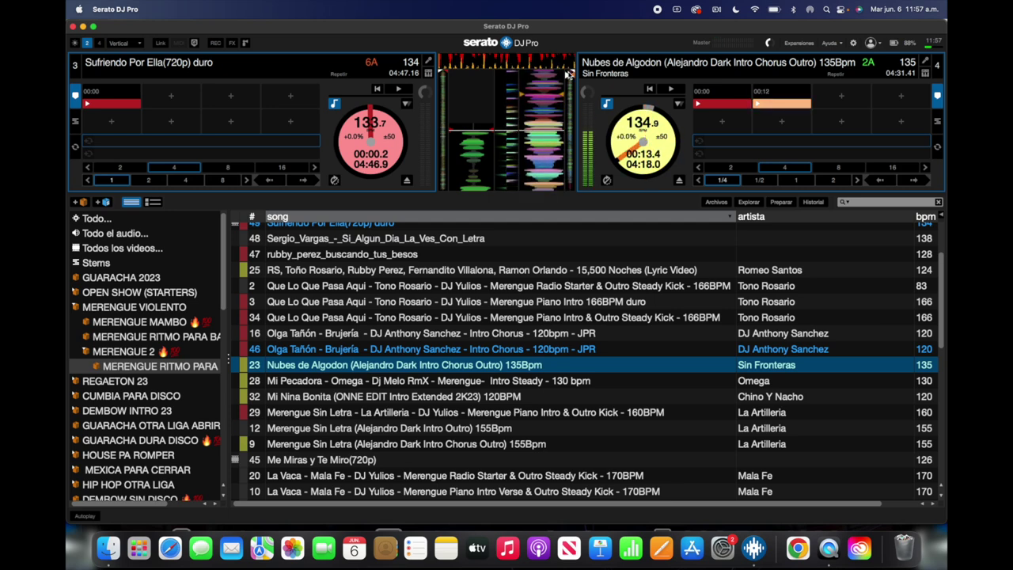
pyautogui.press('7')
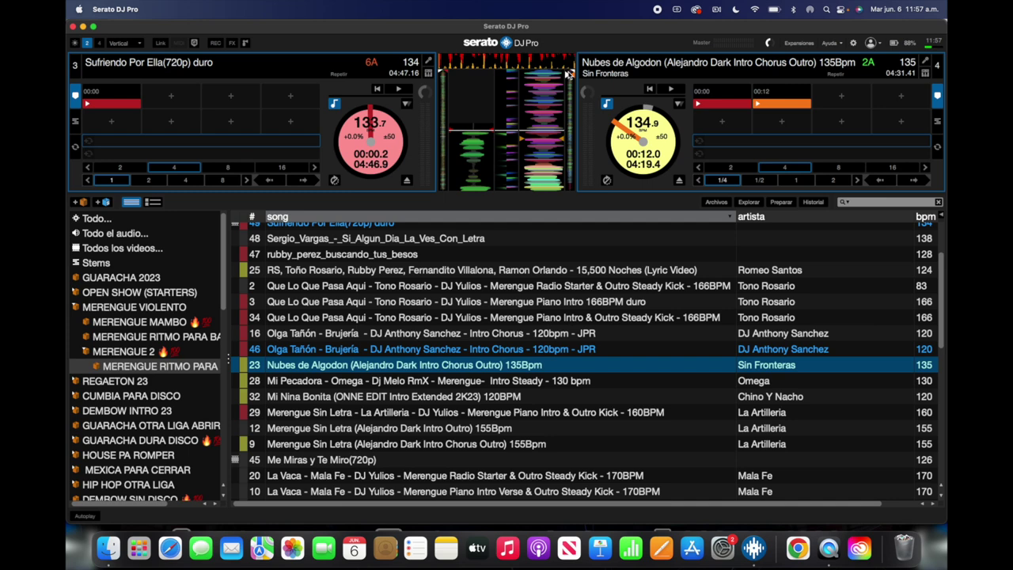
# Replace deck 4's orange 00:12 cue with one at 00:11 and audition it.
pyautogui.click(807, 89)
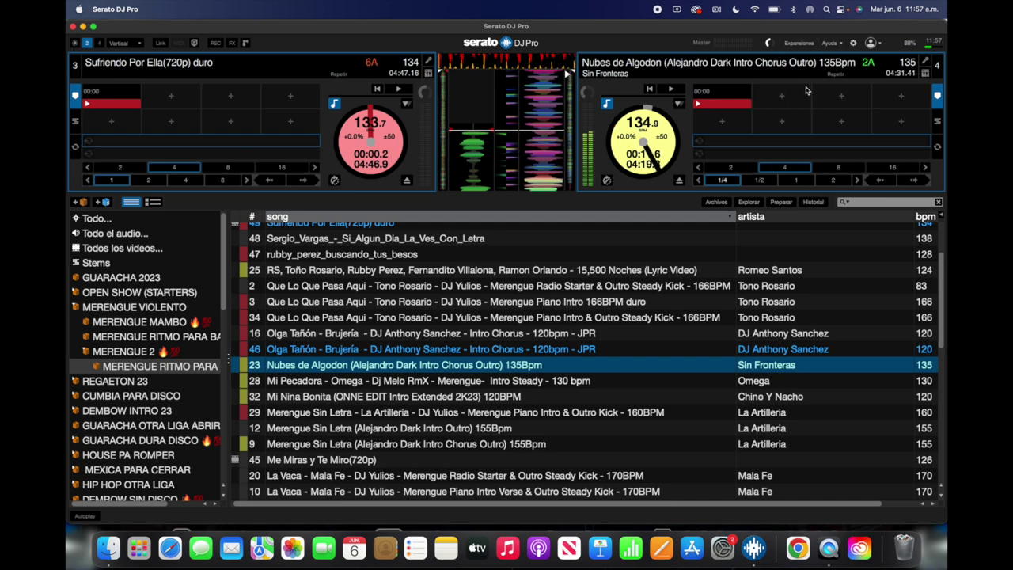
pyautogui.click(807, 89)
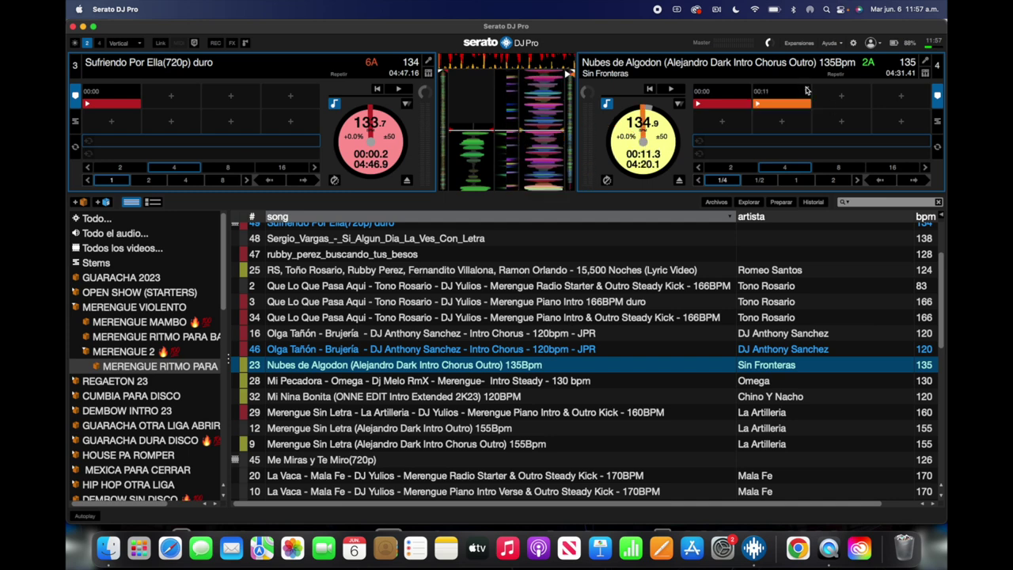
pyautogui.press('7')
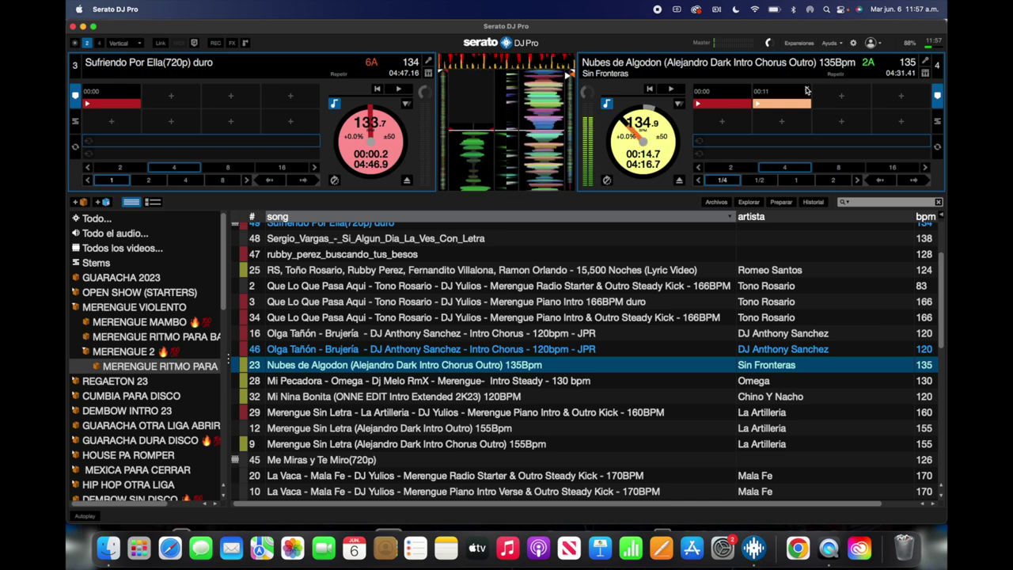
pyautogui.click(807, 89)
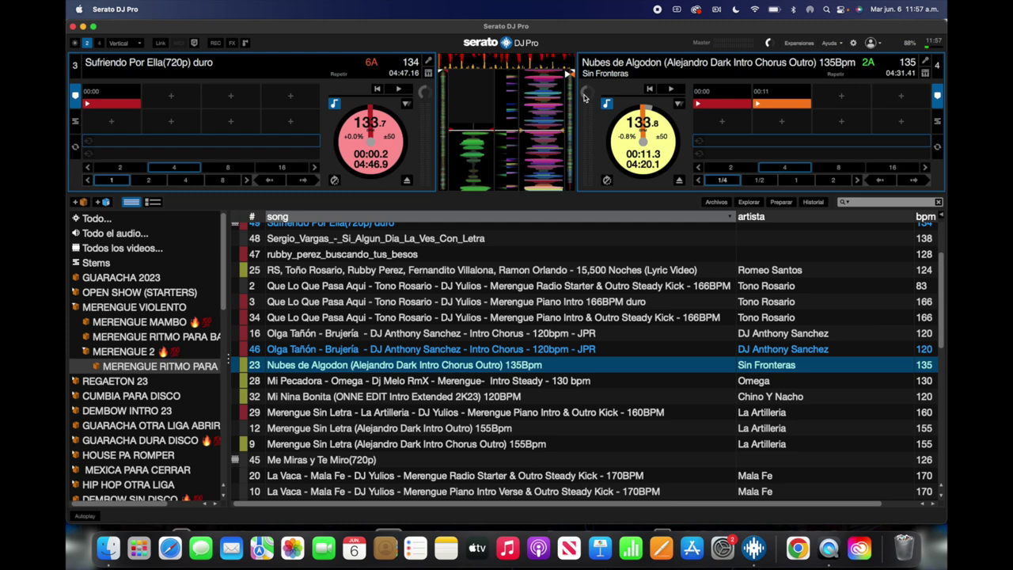
# Play deck 3, hold deck 4 in a 4-beat loop at its red 00:00 cue, and start deck 4 over it.
pyautogui.press('w')
pyautogui.press("'")
pyautogui.press('6')
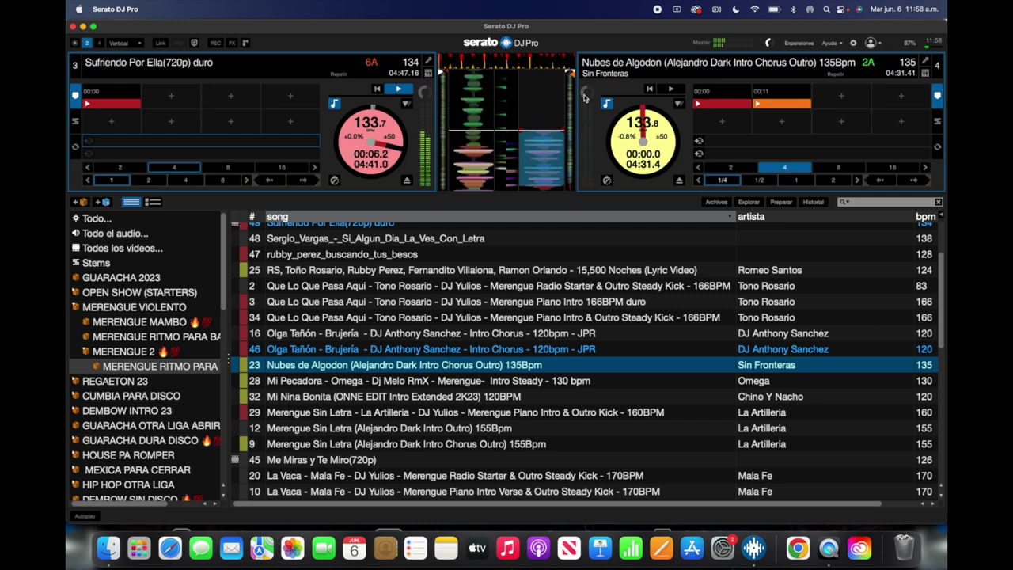
pyautogui.press('s')
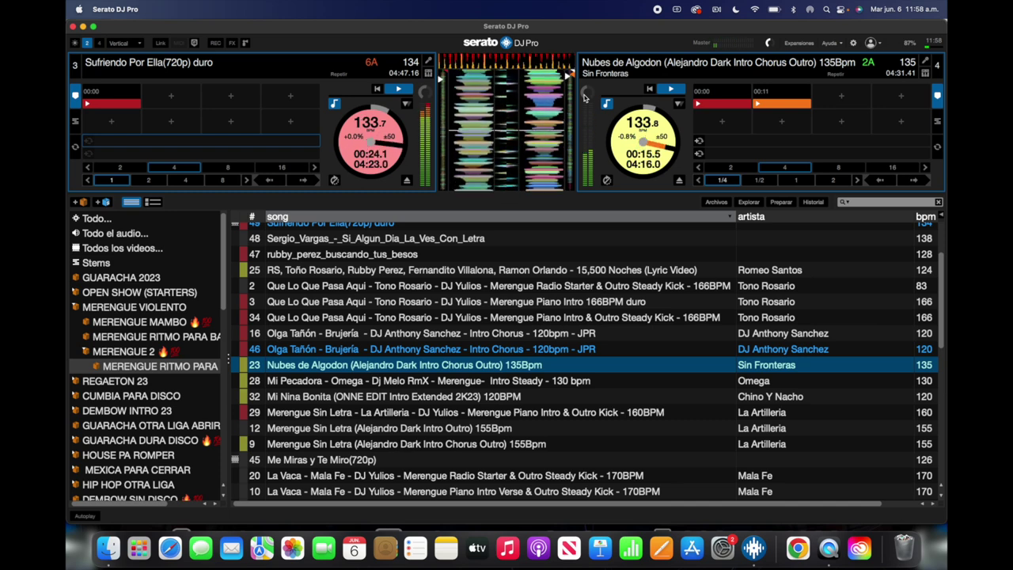
# Restart deck 3 from its red 00:00 cue and re-engage the 4-beat loop on deck 4 at its red 00:00 cue.
pyautogui.press('1')
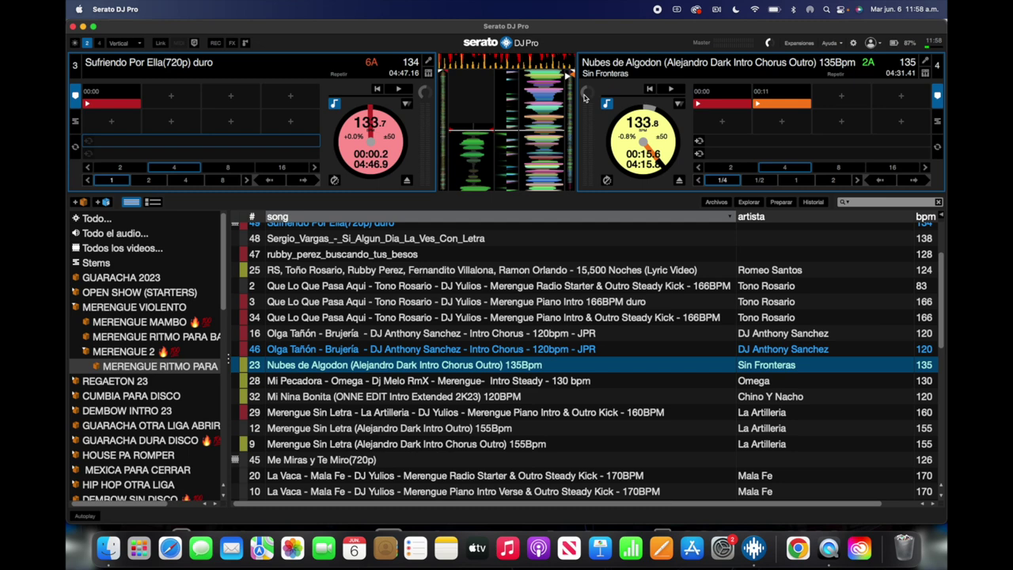
pyautogui.press('1')
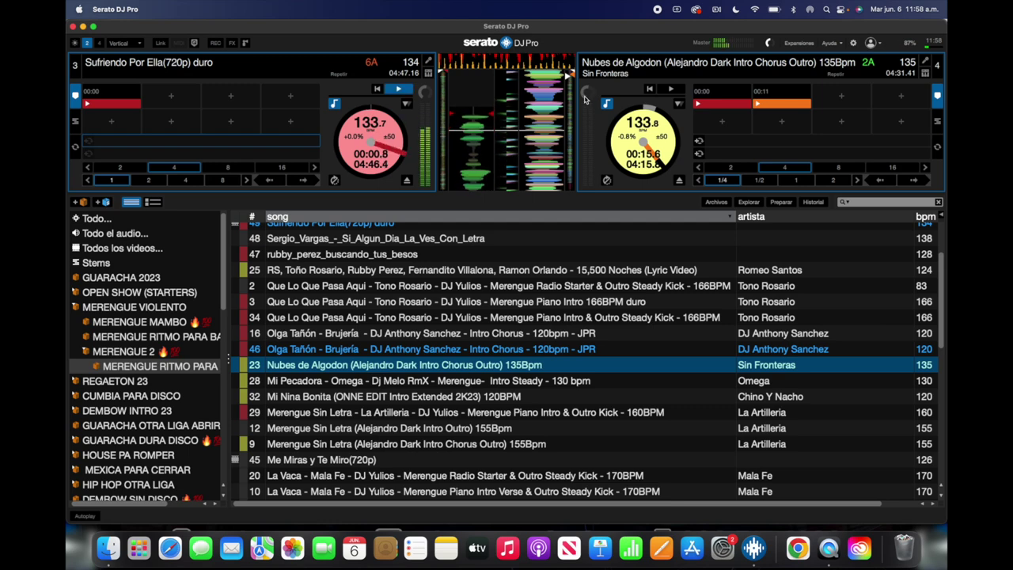
pyautogui.press('6')
pyautogui.press("'")
pyautogui.press("'")
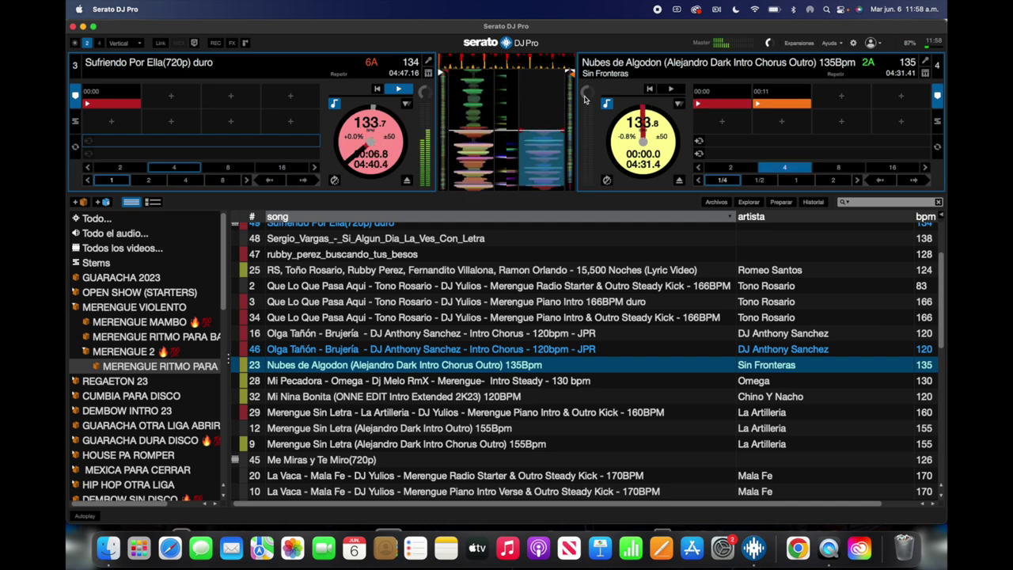
# Bring in deck 4 from its red 00:00 cue over deck 3 and release its 4-beat loop.
pyautogui.press('6')
pyautogui.press('s')
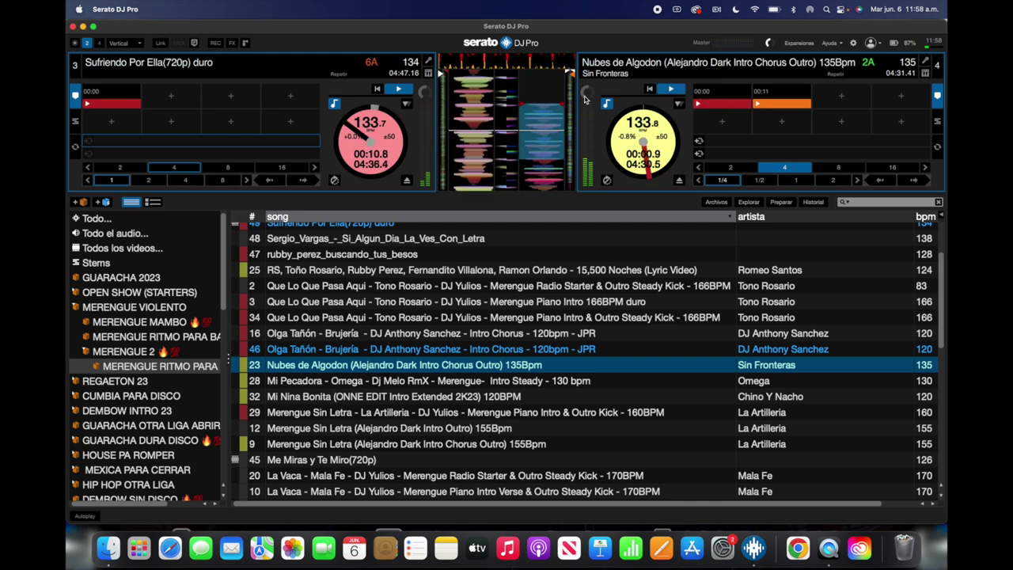
pyautogui.press("'")
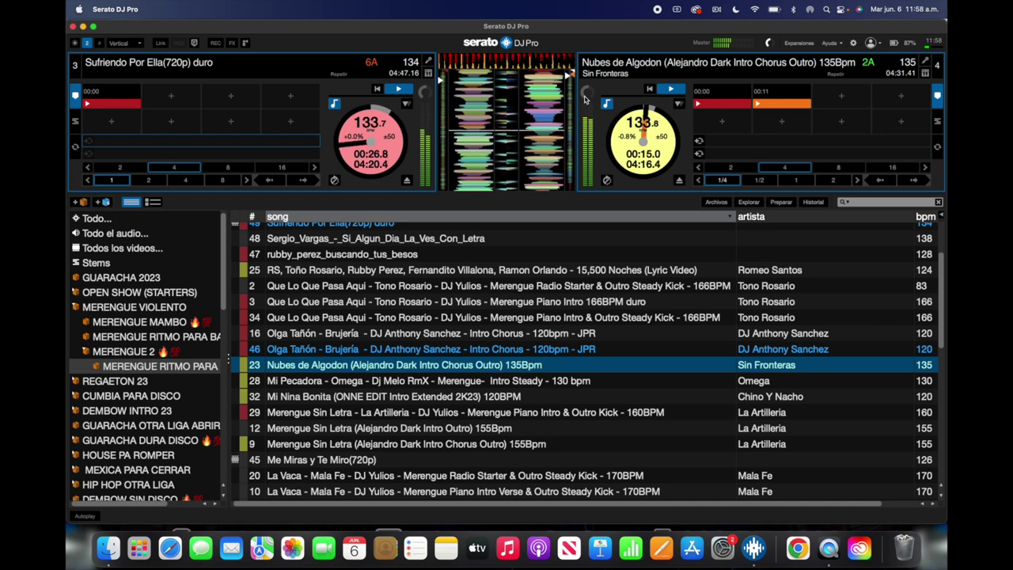
# Load "Nubes de Algodon (Alejandro Dark Intro Chorus Outro) 135Bpm" onto deck 3 and collapse the MERENGUE VIOLENTO crate.
pyautogui.hotkey('shift', 'Left')
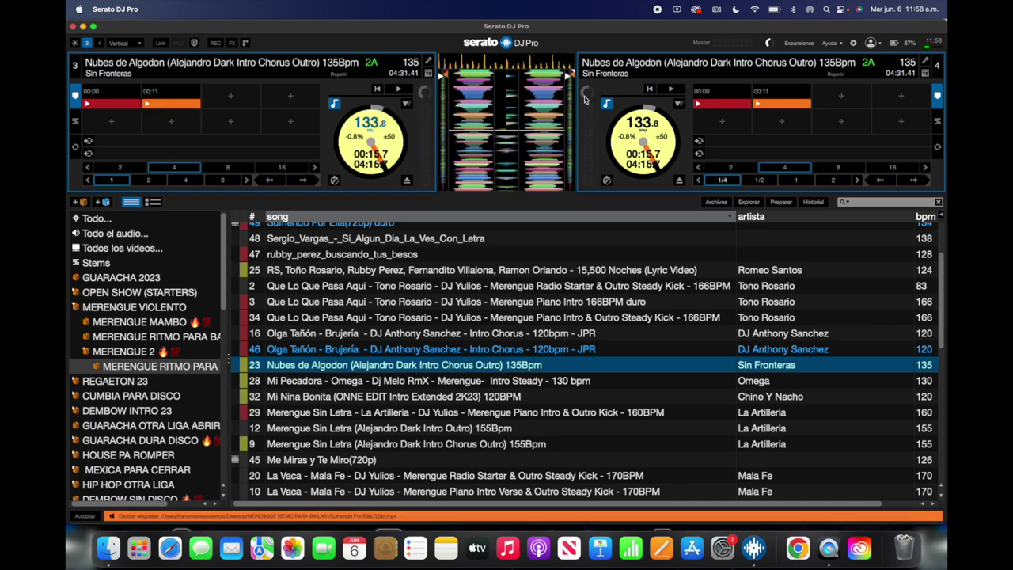
pyautogui.click(77, 310)
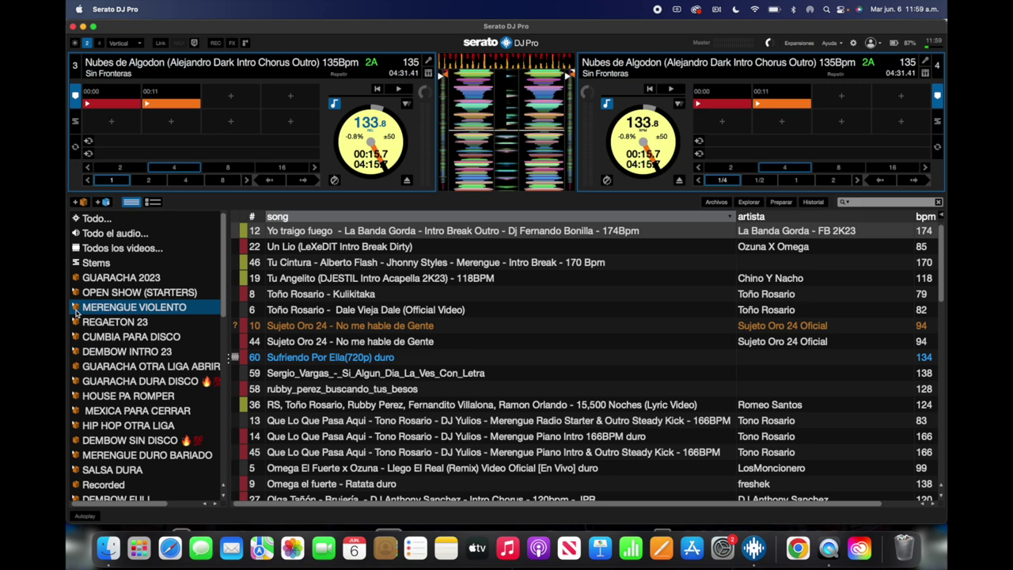
# Switch to the Creative Cloud desktop app.
pyautogui.click(697, 10)
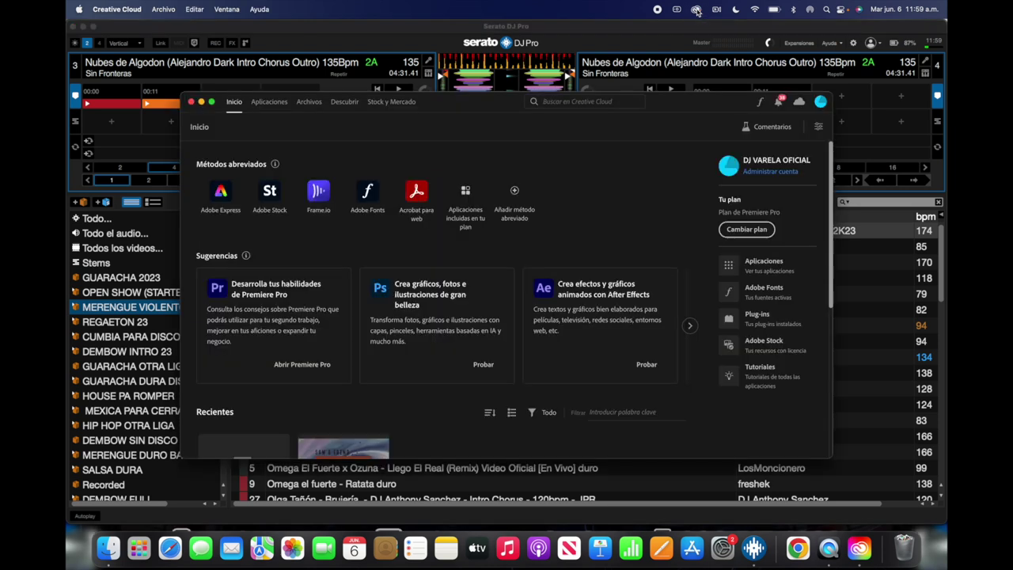